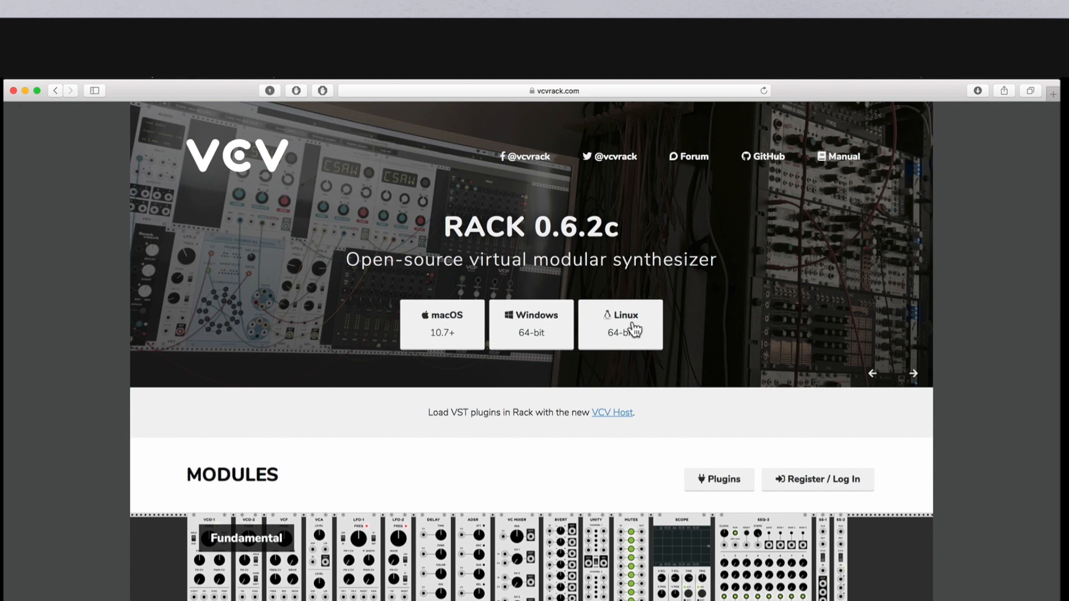
Download the macOS version of Rack 0.6.2c and open the Rack-0.6.2c-mac.dmg disk image.
left_click(449, 321)
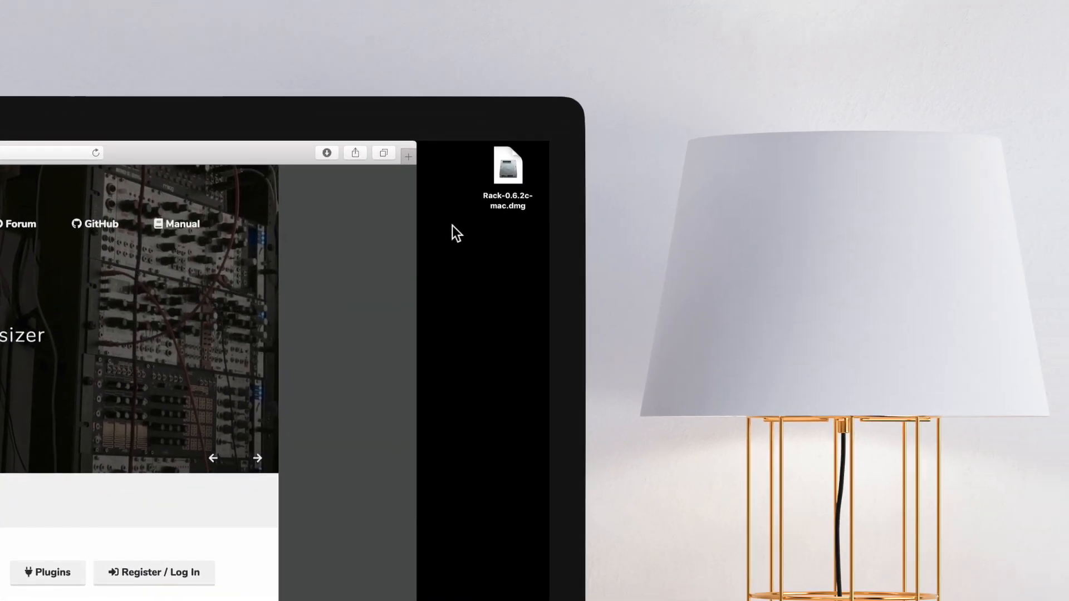
double_click(505, 172)
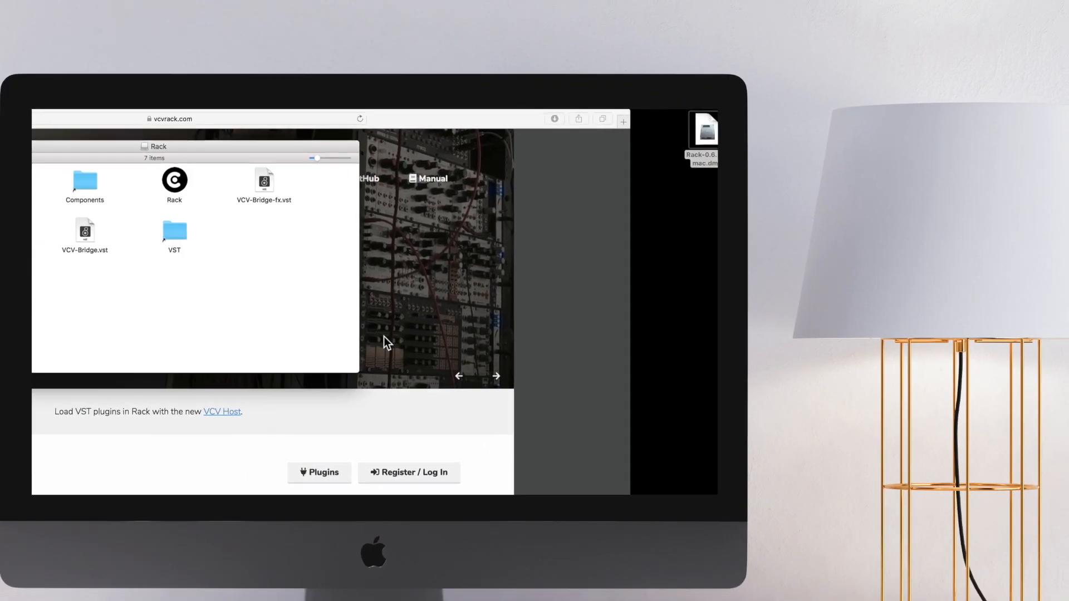
Copy Rack from the disk image into the Applications folder, replacing the existing copy.
left_click(409, 173)
left_click_drag(413, 177, 177, 179)
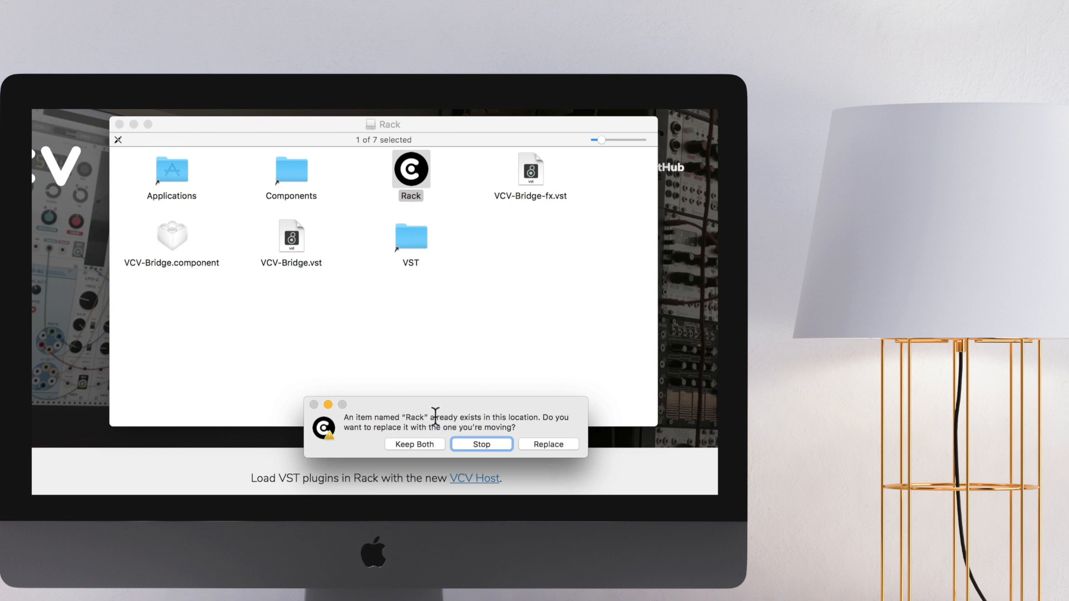
left_click(548, 444)
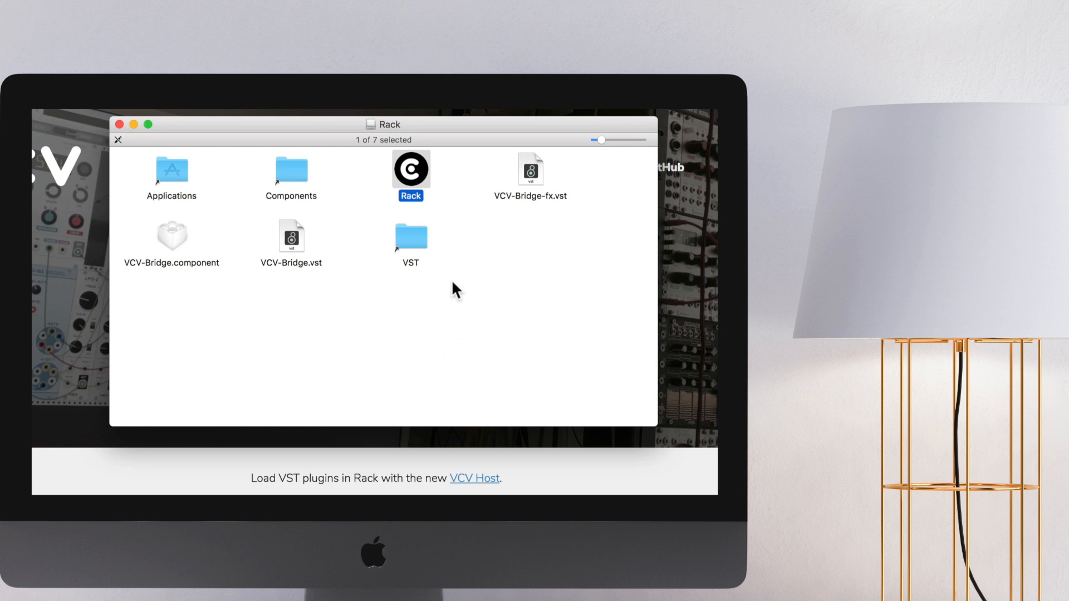
Copy VCV-Bridge.component into the Components folder, replacing the existing version.
left_click(196, 262)
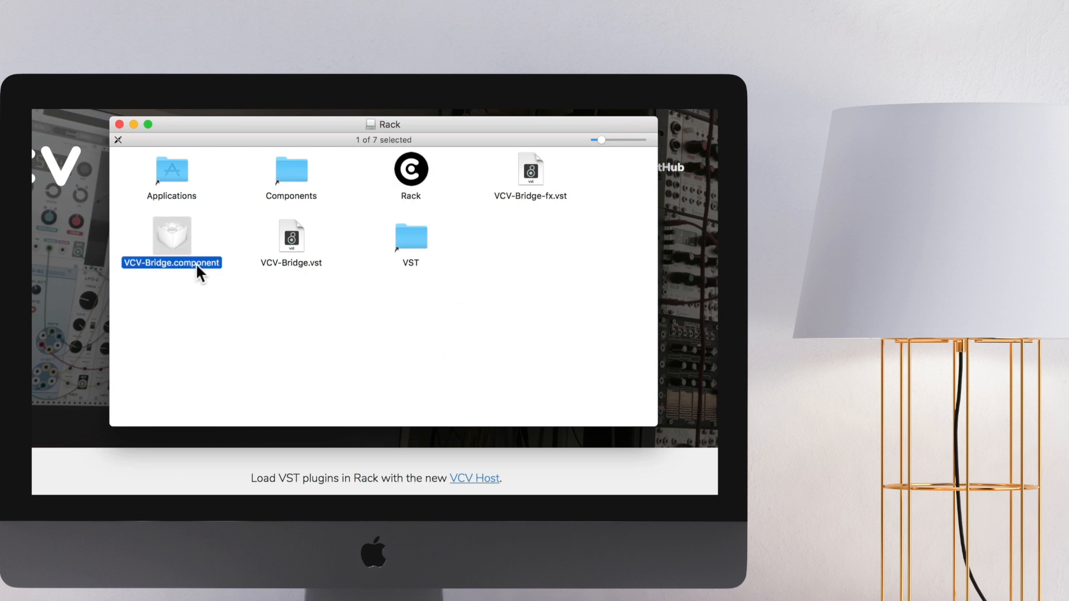
left_click(298, 263)
left_click(538, 200)
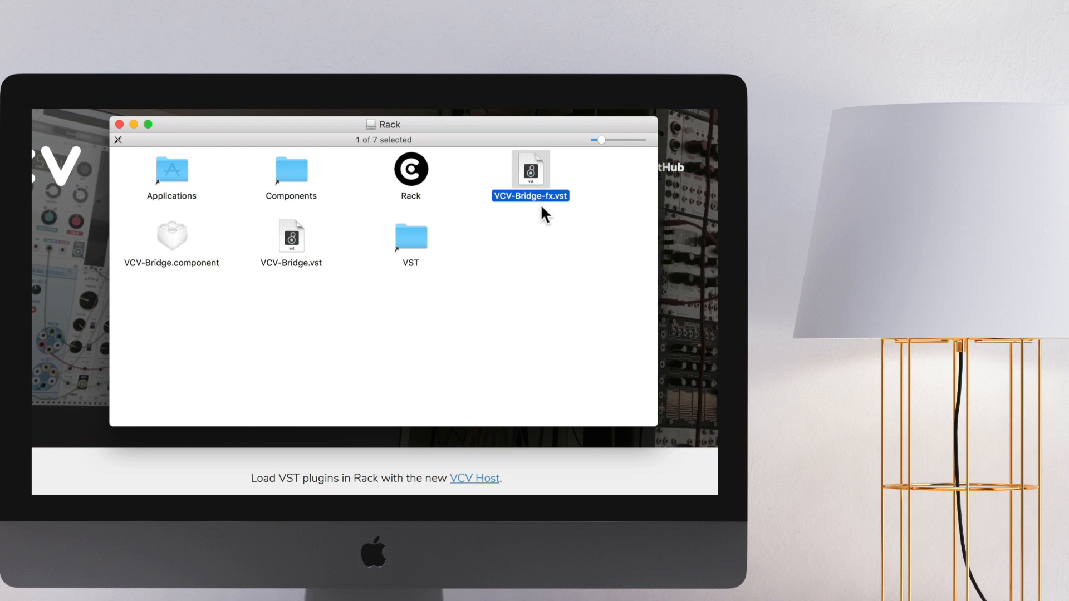
left_click(171, 238)
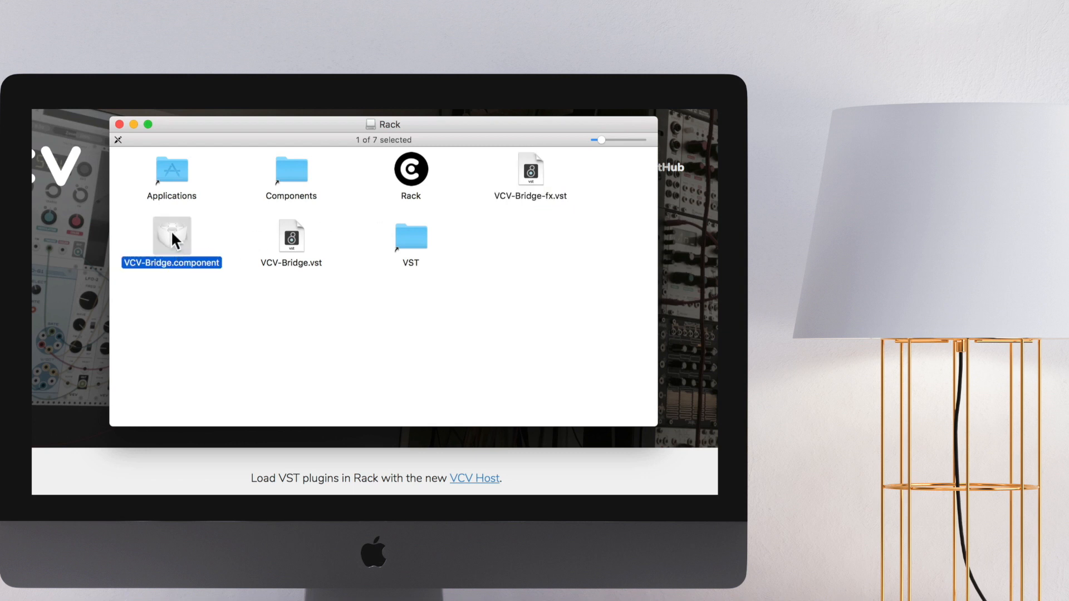
left_click_drag(173, 243, 297, 180)
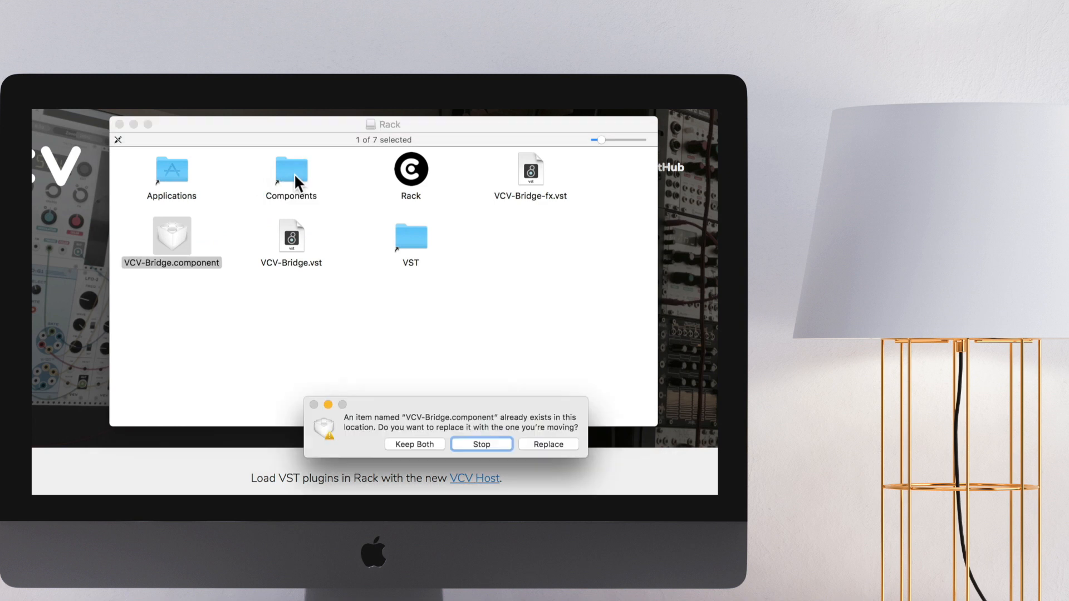
left_click(548, 445)
Copy VCV-Bridge-fx.vst and VCV-Bridge.vst into the VST folder, replacing the existing versions.
left_click_drag(529, 199, 416, 236)
left_click(545, 444)
left_click_drag(312, 267, 409, 243)
left_click(546, 444)
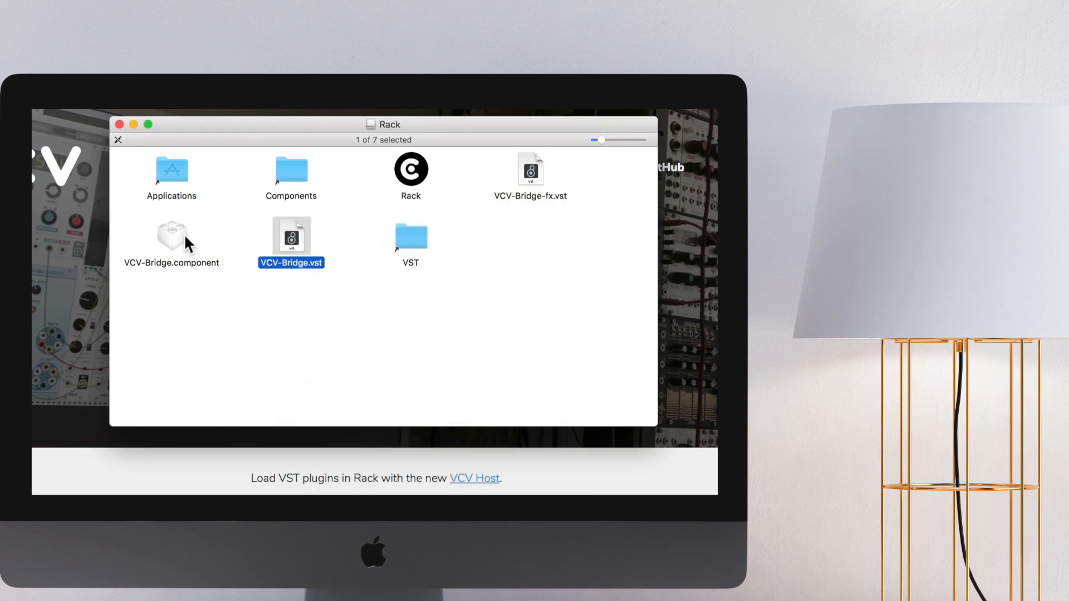
Close the disk image window and launch Rack from the Applications folder, allowing the downloaded application to open.
left_click(415, 179)
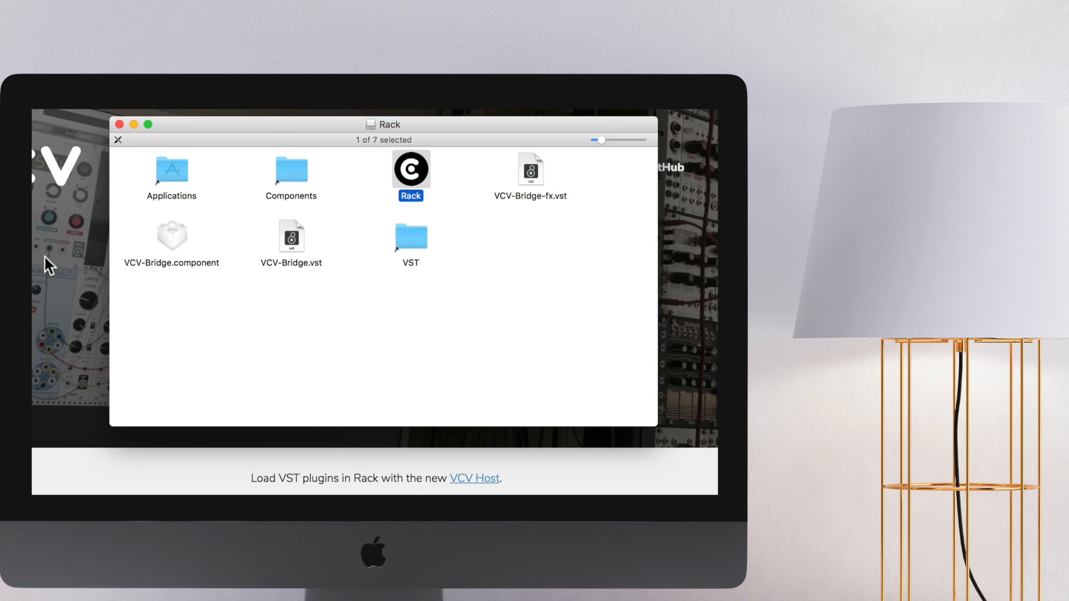
left_click(280, 468)
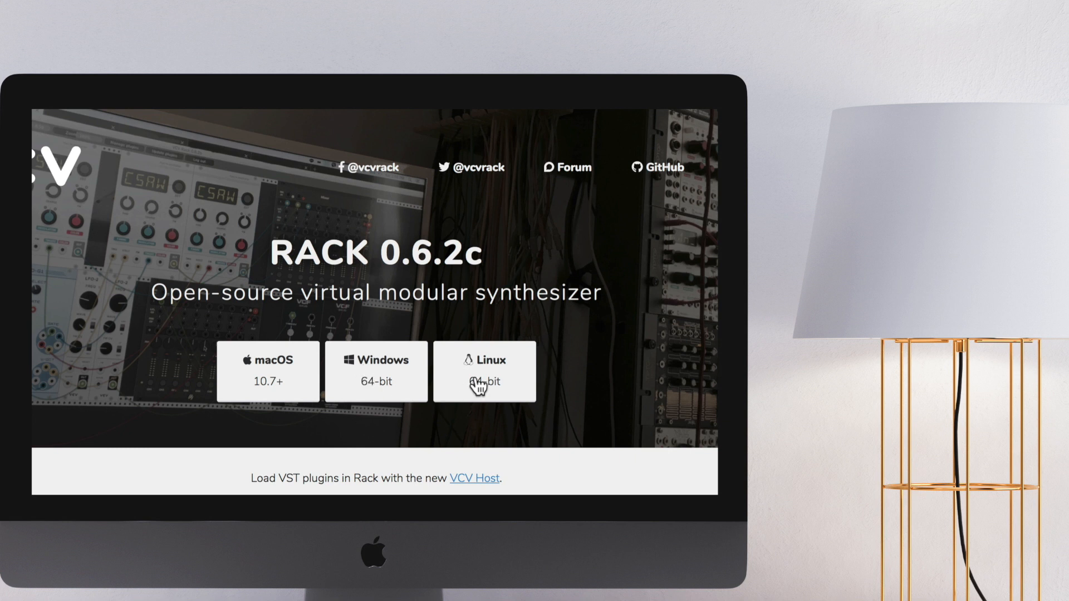
key("super+Tab")
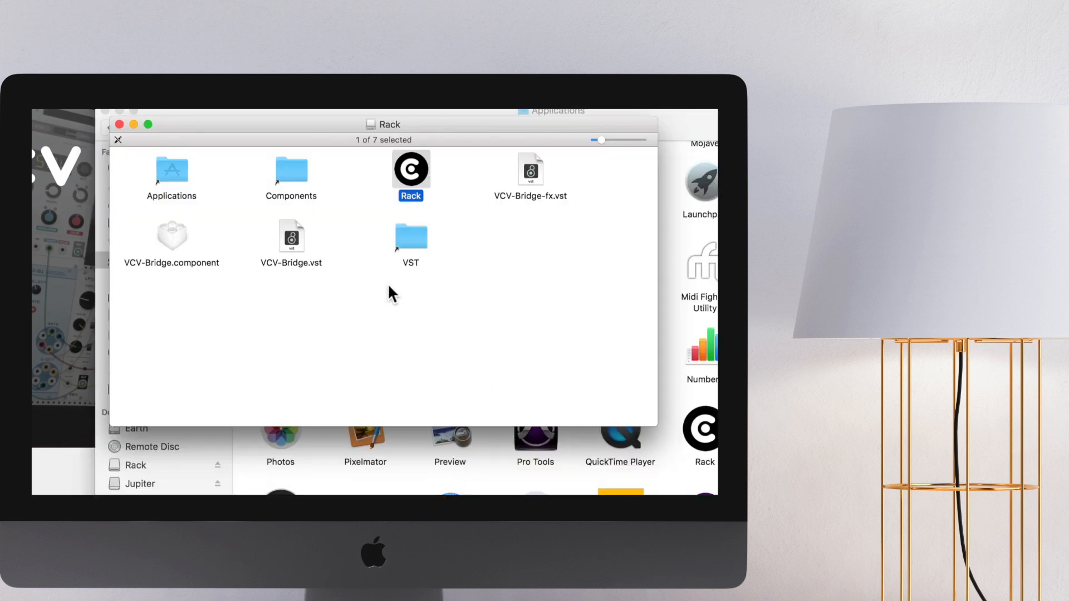
left_click(119, 123)
left_click(702, 428)
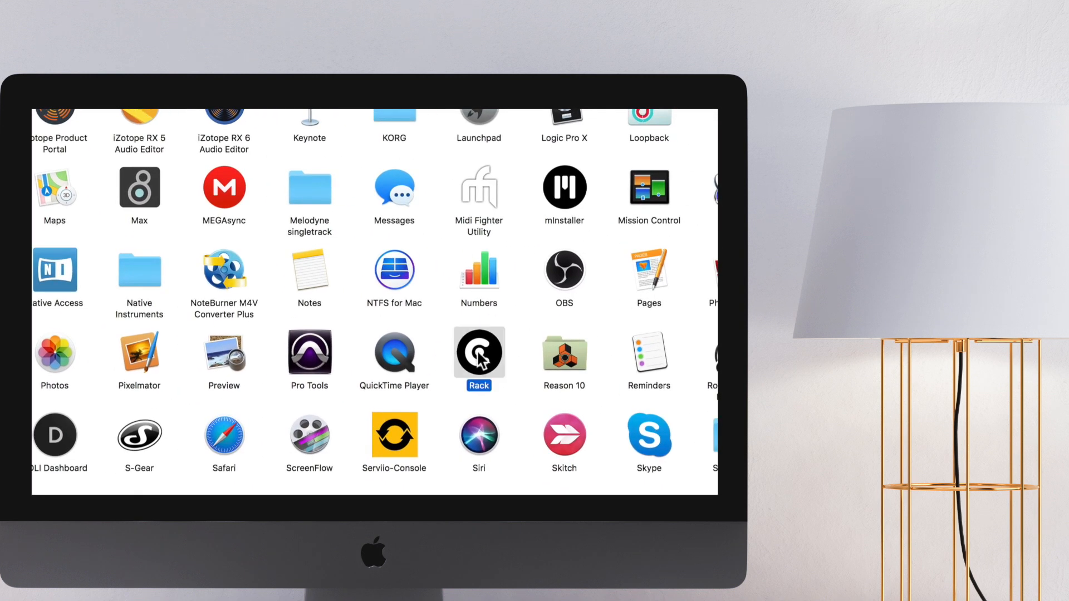
double_click(480, 356)
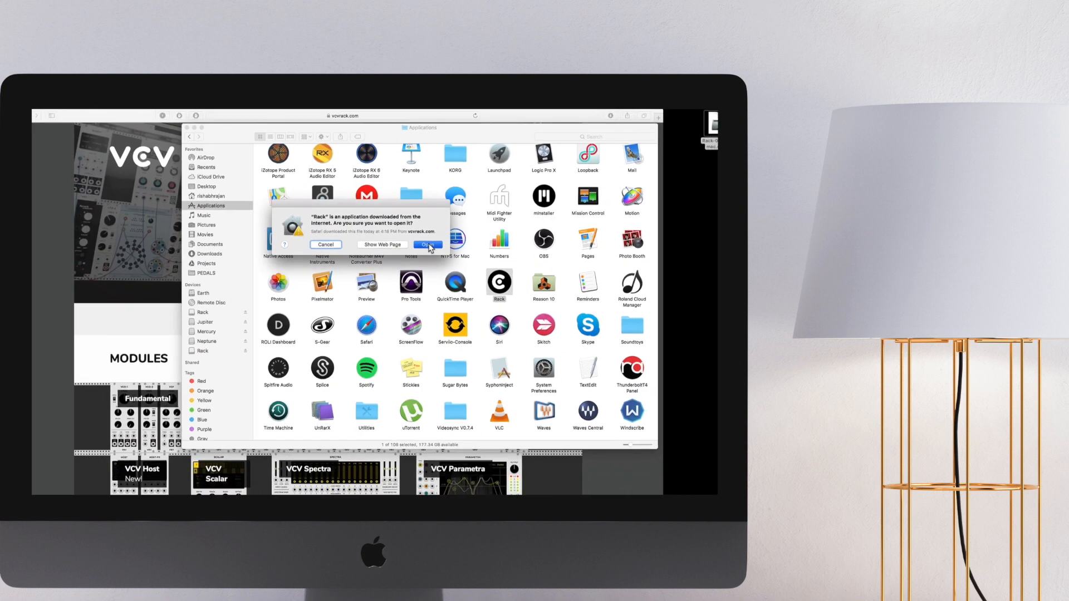
left_click(341, 281)
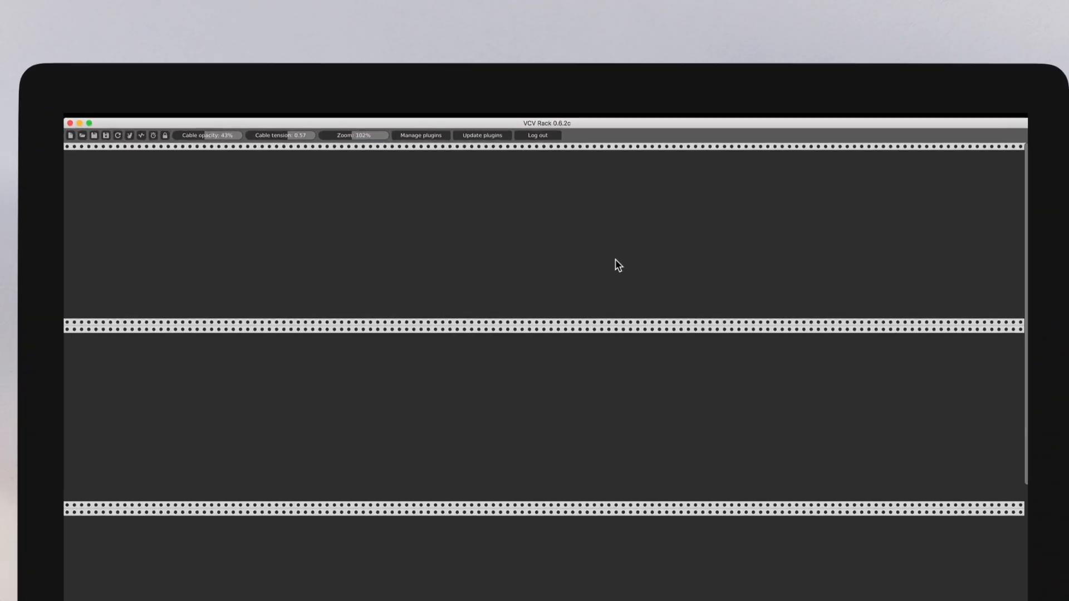
scroll(606, 273, "down", 5)
scroll(606, 273, "up", 5)
scroll(458, 334, "down", 5)
scroll(458, 334, "up", 5)
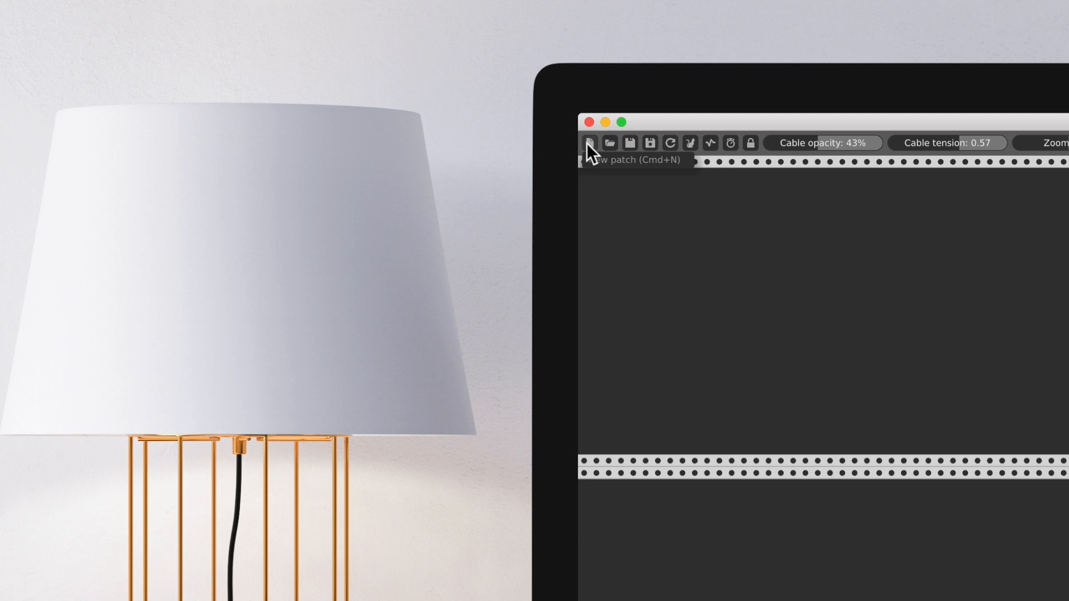
Open the saved patch Wobble Bass V1.1.vcv from the patches folder.
left_click(609, 143)
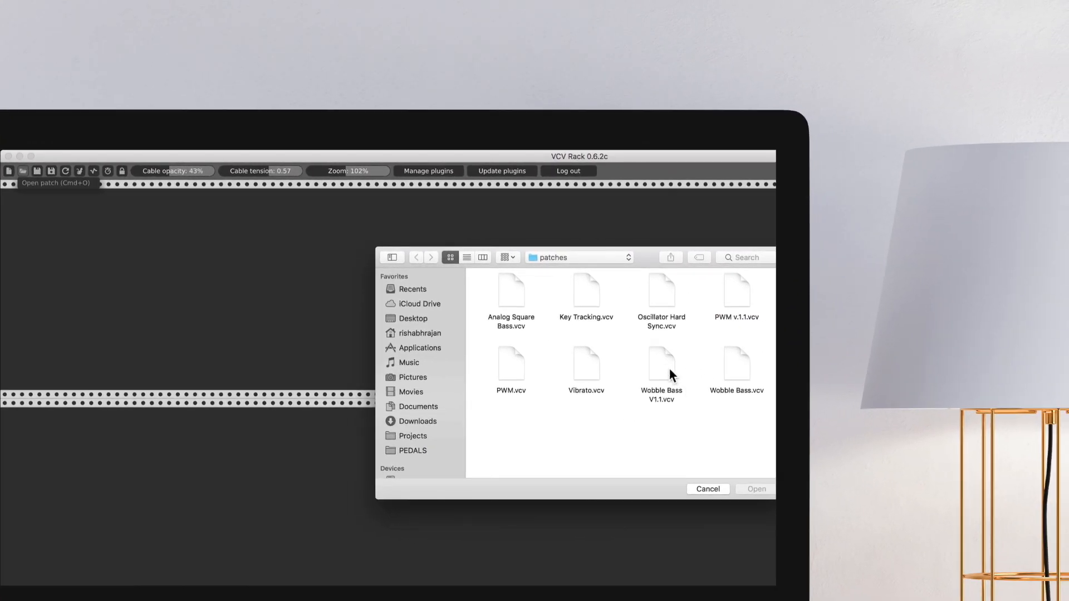
left_click(1012, 389)
double_click(666, 367)
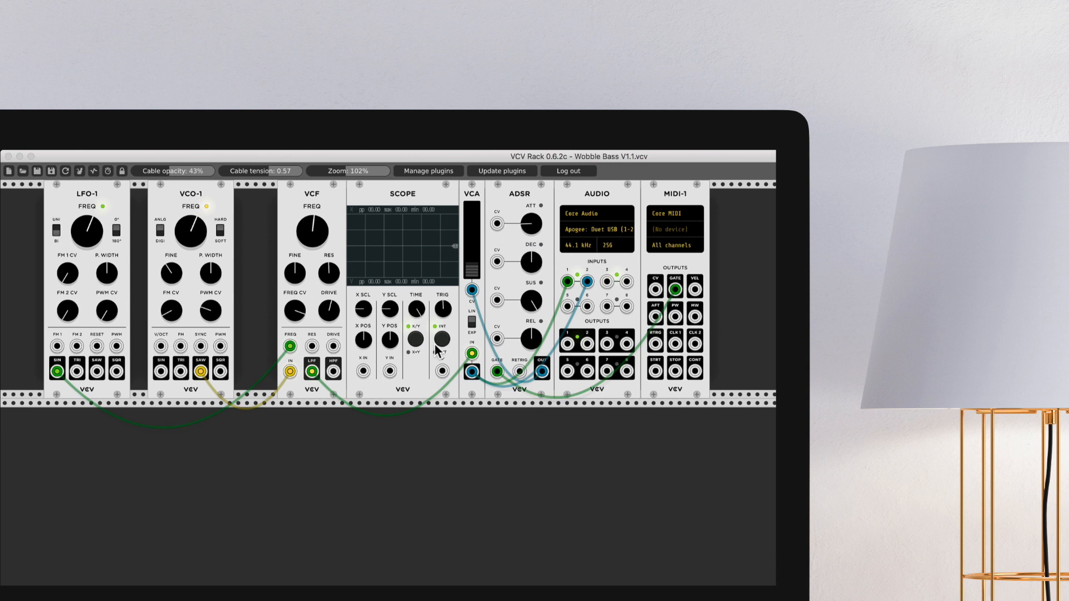
left_click(52, 171)
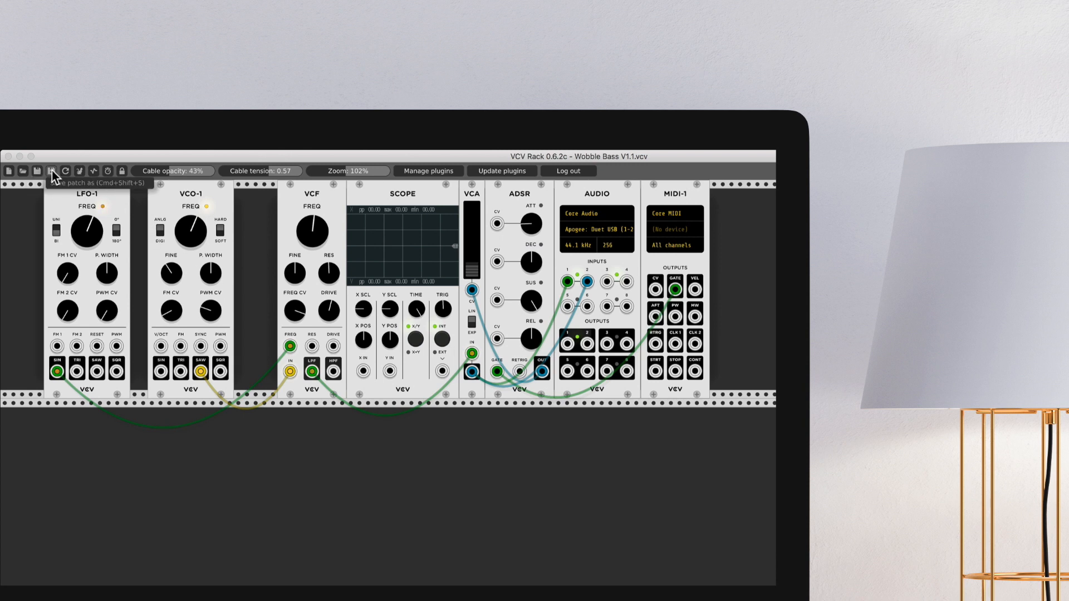
left_click(594, 367)
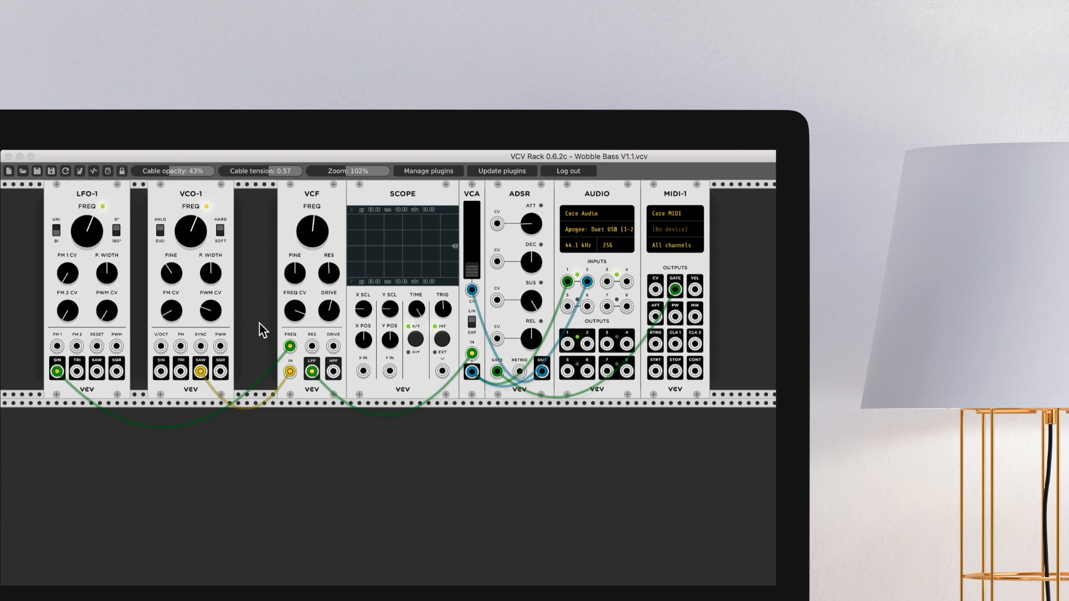
Set the cable opacity to 45%, the cable tension to 0.56 and the rack zoom to 93%.
left_click_drag(178, 169, 137, 170)
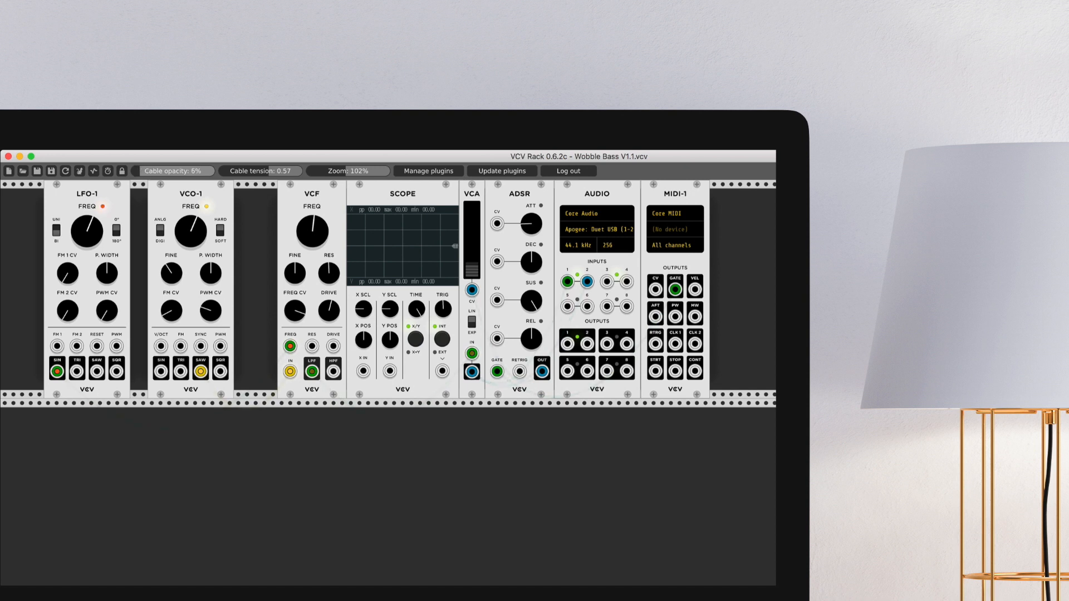
left_click_drag(136, 169, 170, 170)
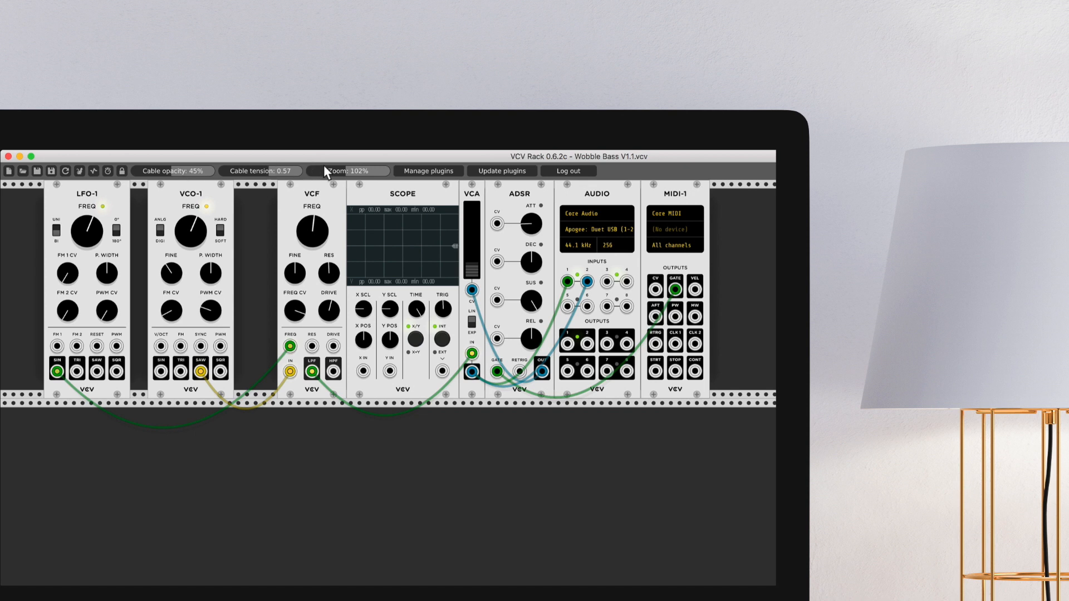
left_click_drag(277, 170, 364, 171)
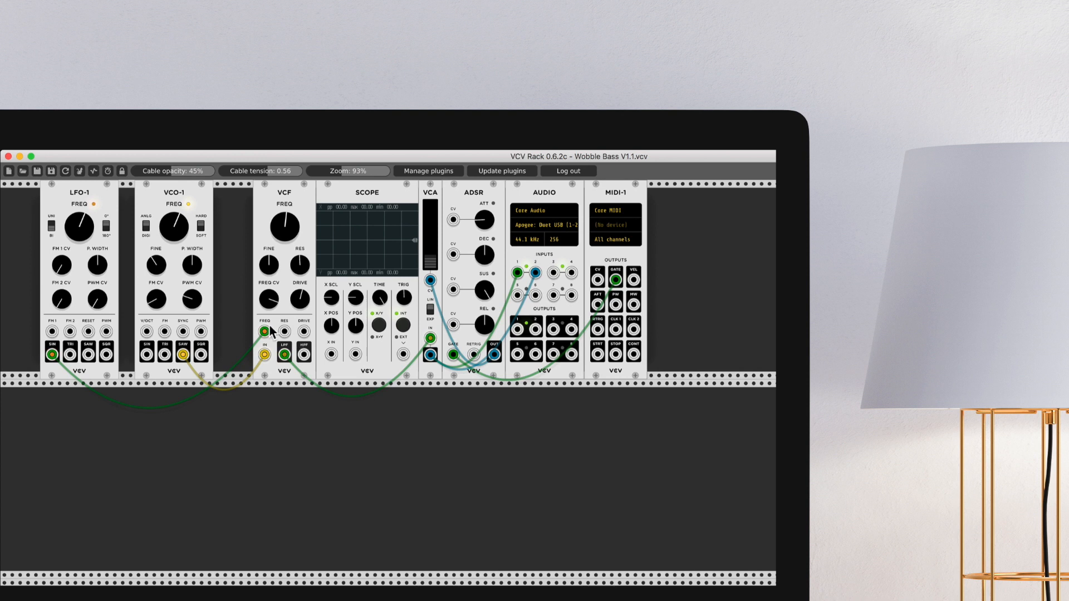
Start a new patch and confirm clearing the current one.
left_click(9, 171)
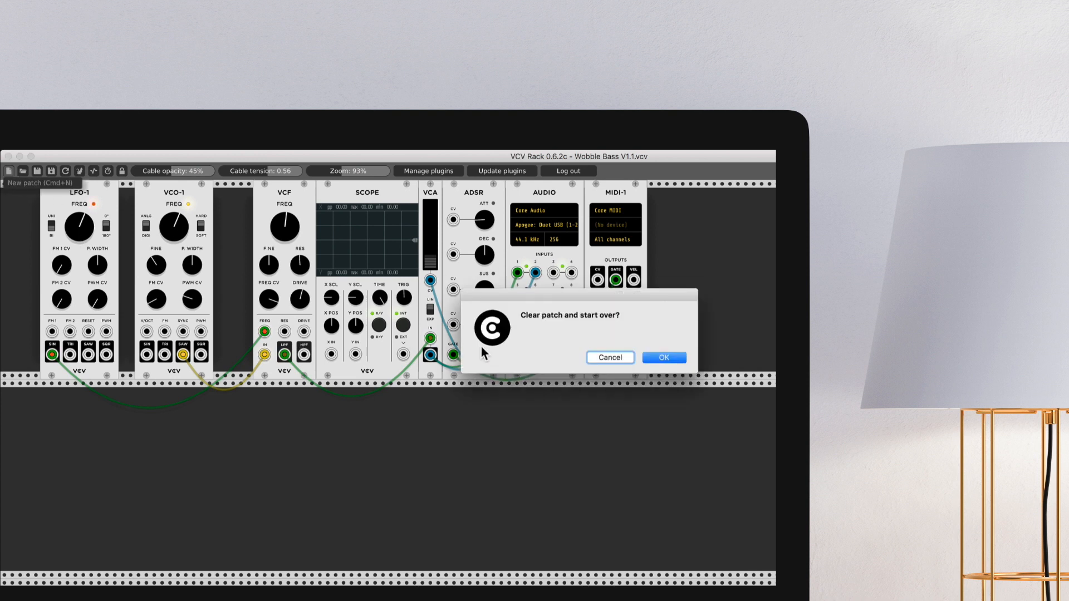
left_click(673, 359)
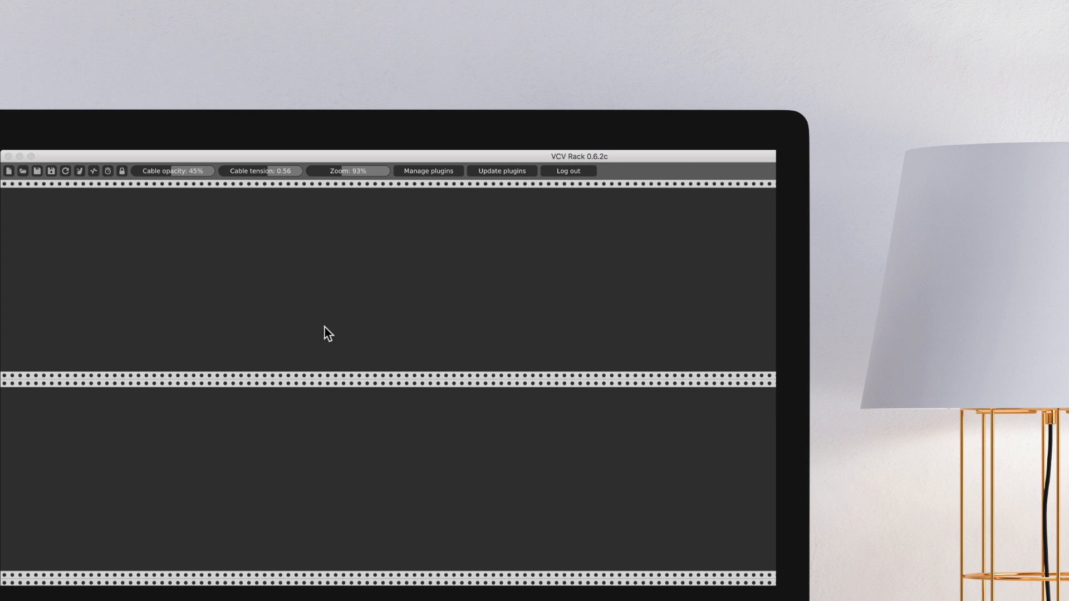
Add the Fundamental VCO-1 module to the first rack row and shift it one module width to the left.
right_click(326, 279)
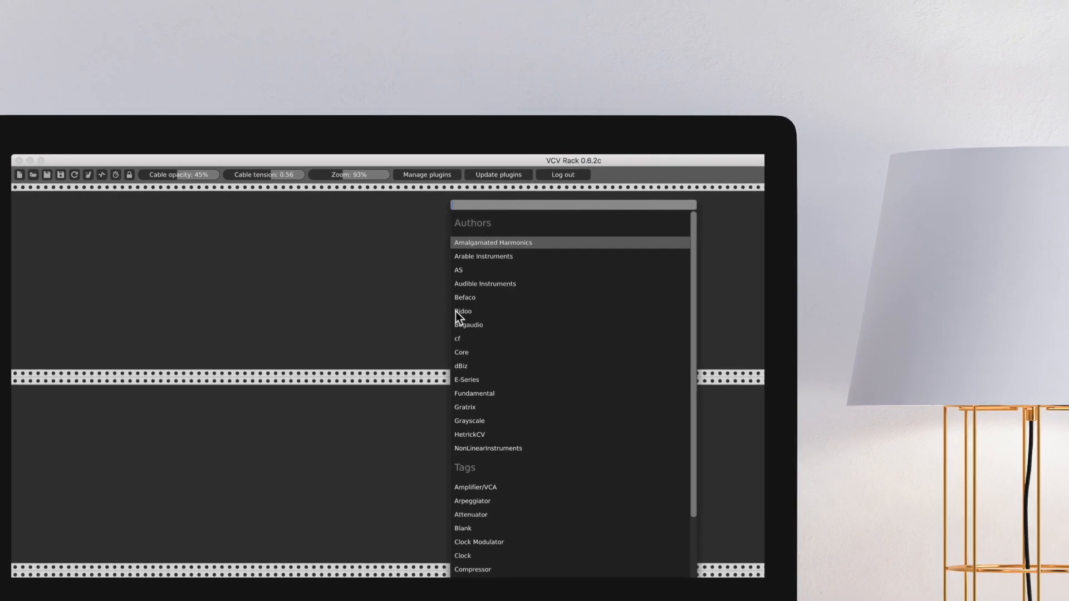
scroll(592, 436, "down", 5)
scroll(593, 436, "up", 5)
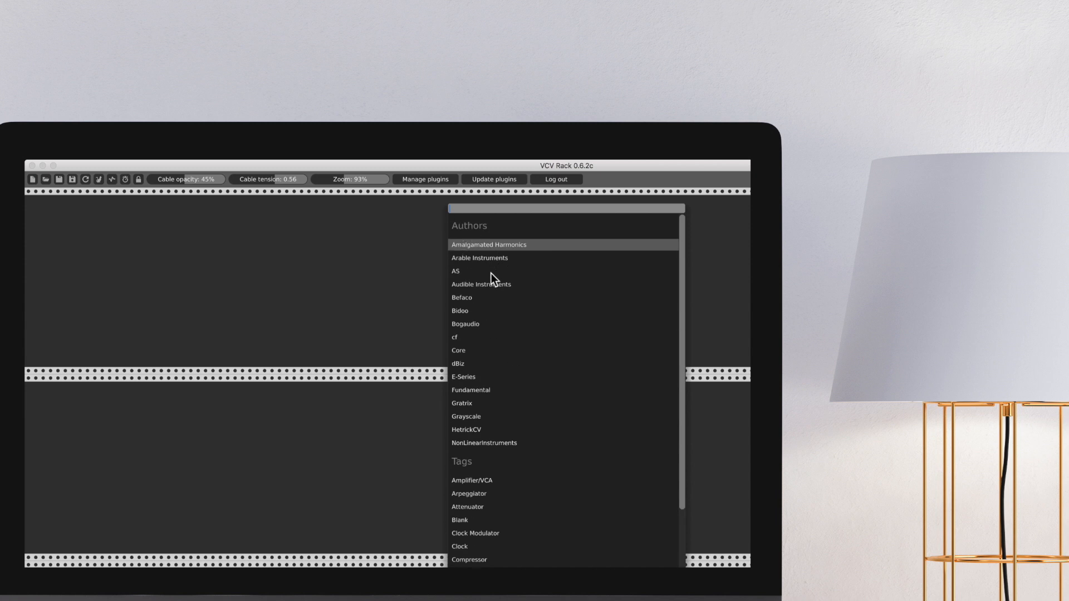
scroll(486, 391, "down", 5)
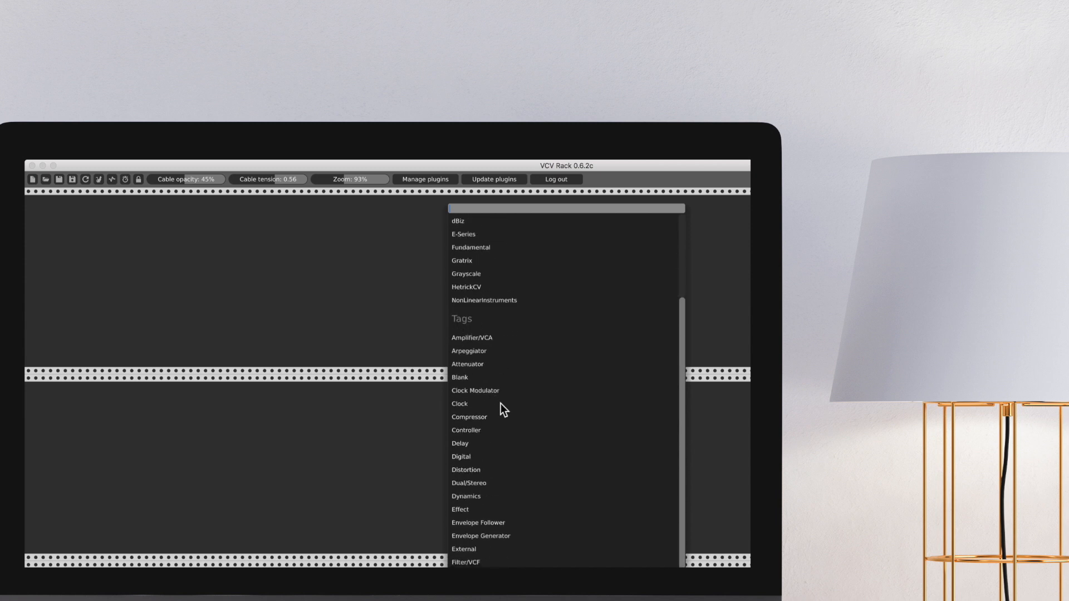
scroll(500, 403, "up", 5)
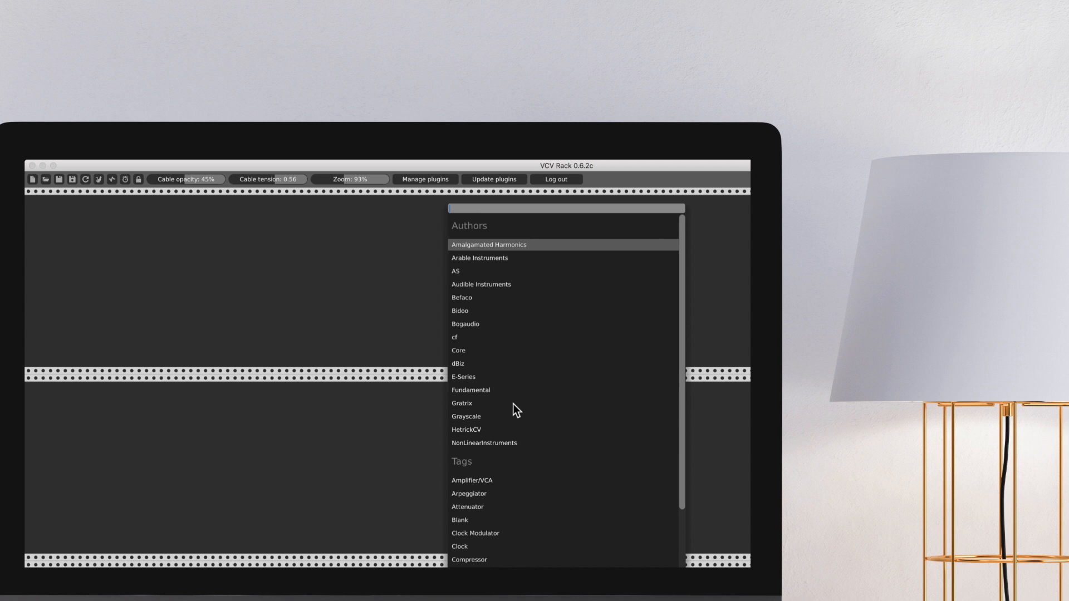
left_click(485, 390)
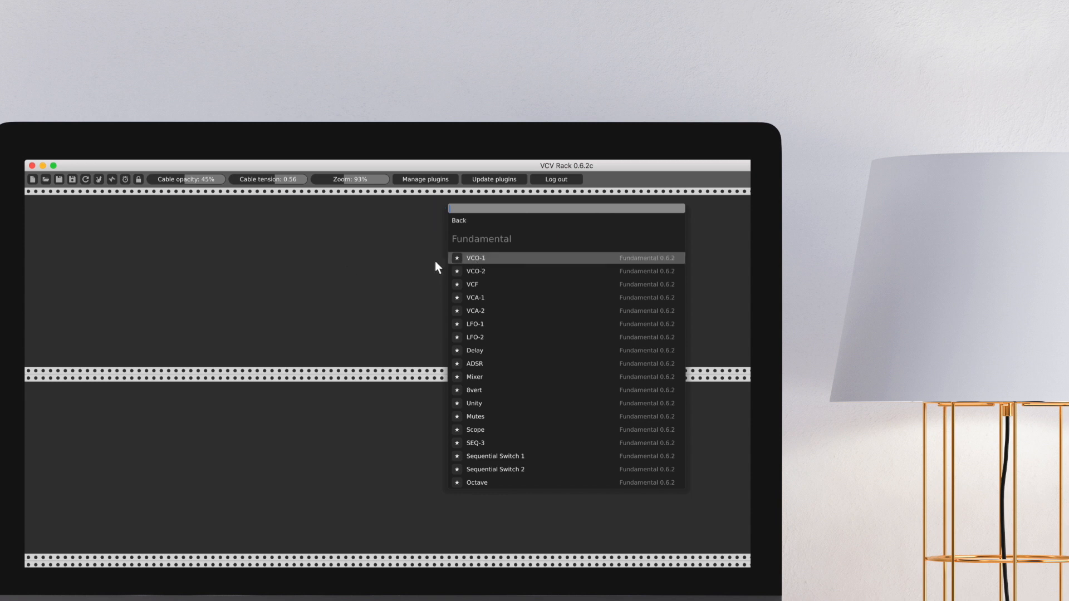
left_click(475, 259)
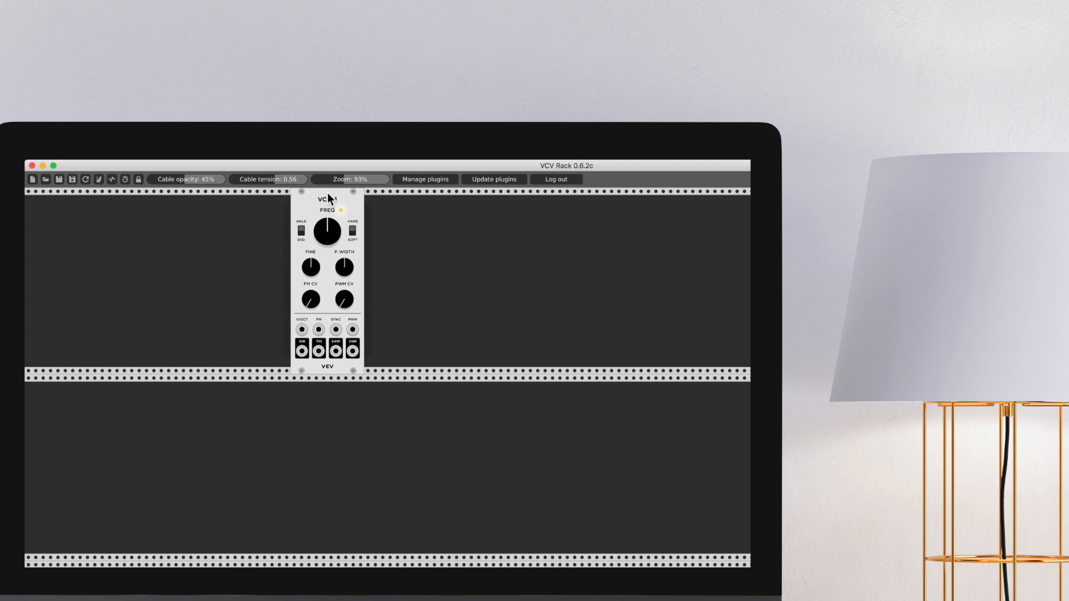
left_click_drag(329, 198, 255, 254)
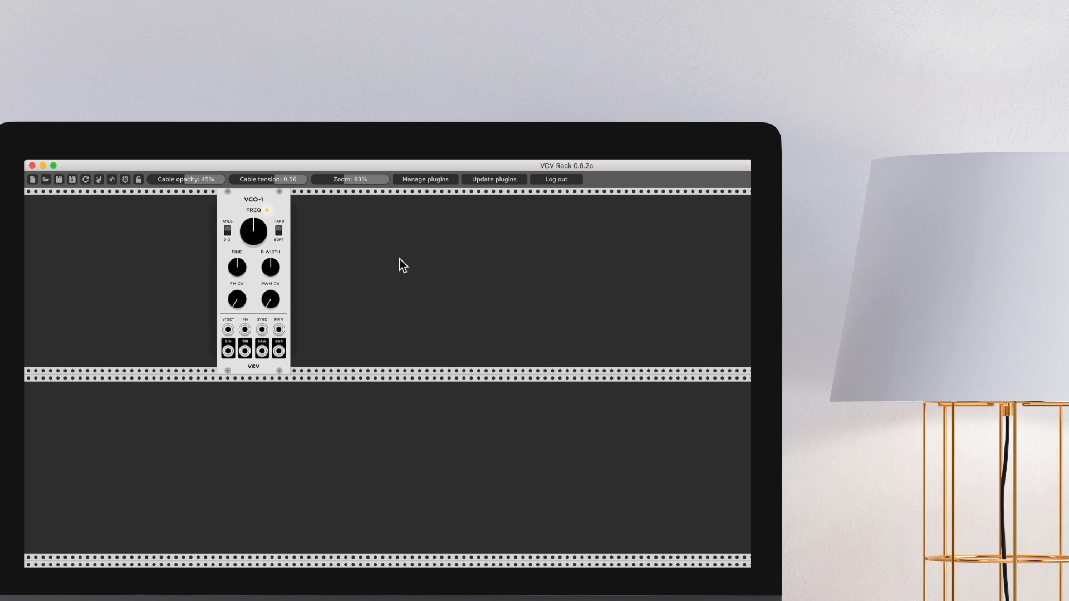
Add the Fundamental LFO-2 module found under the LFO tag to the first rack row and move it closer to VCO-1.
right_click(479, 248)
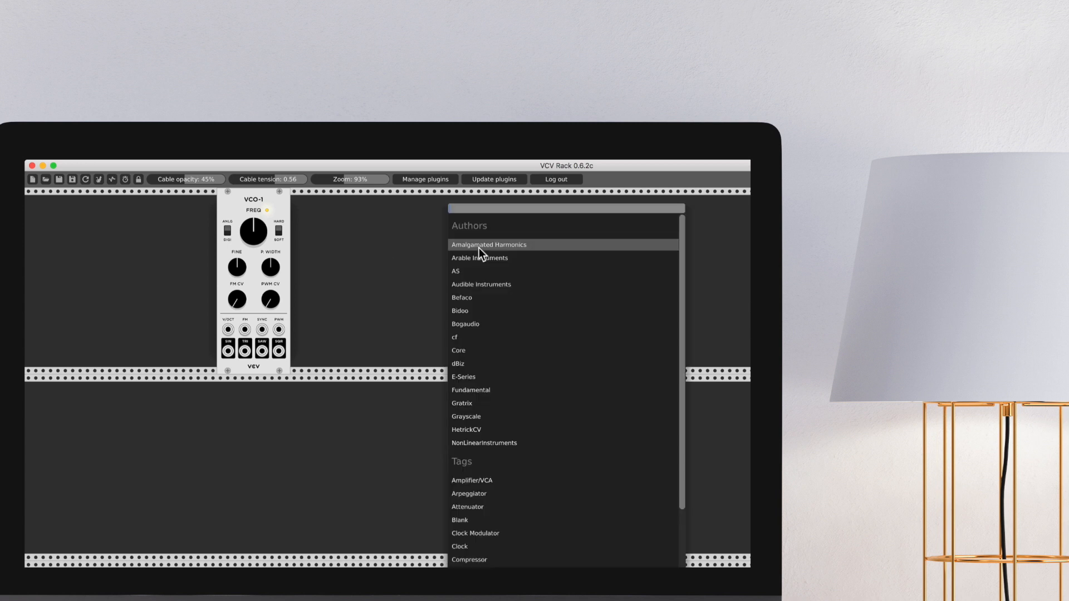
left_click(483, 390)
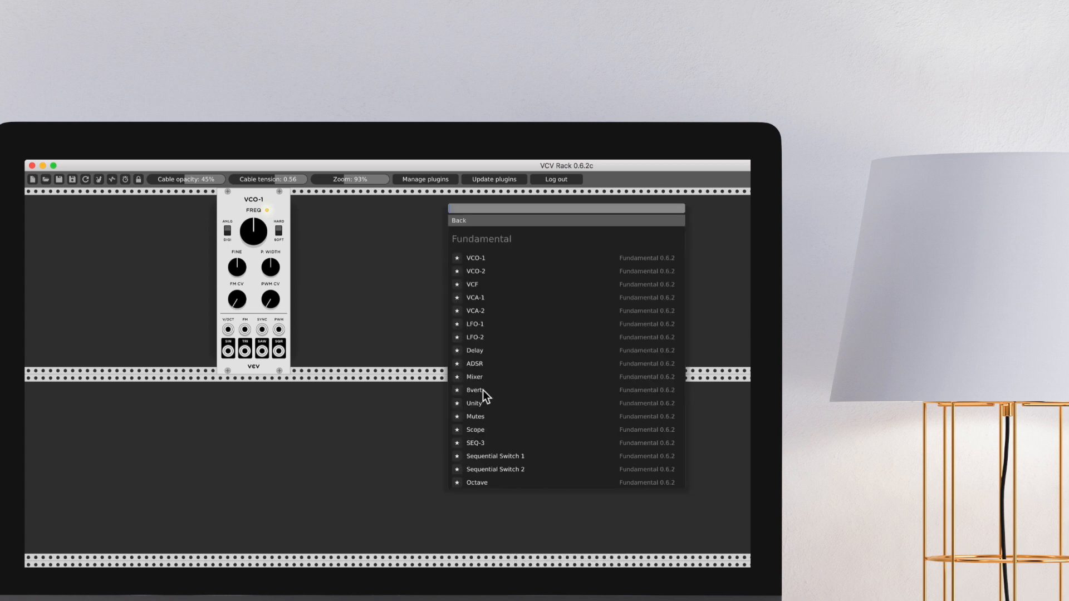
left_click(459, 221)
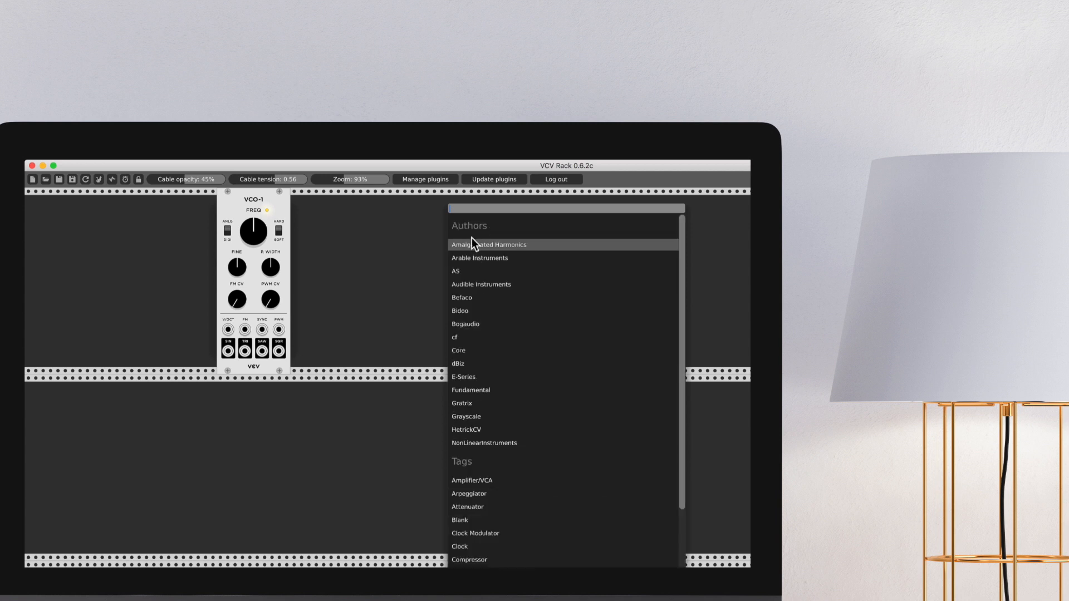
scroll(515, 410, "down", 5)
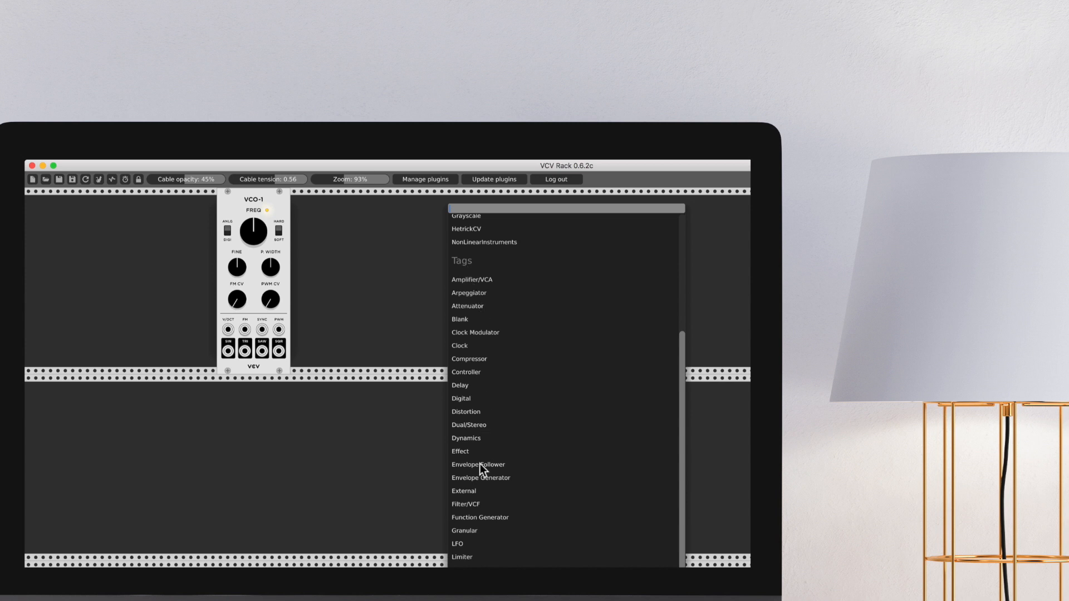
left_click(462, 543)
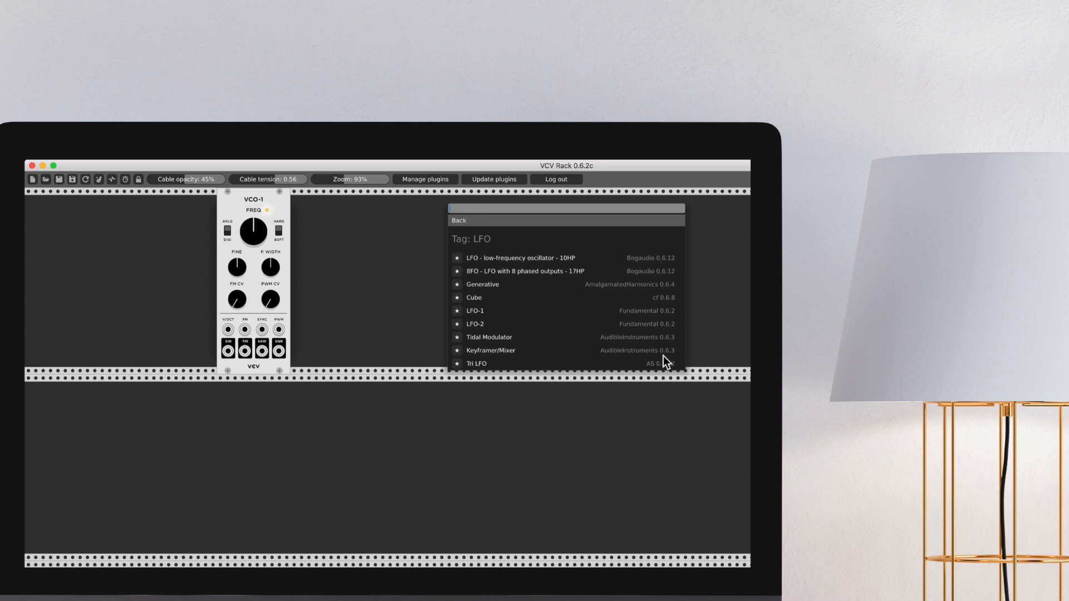
left_click(481, 324)
left_click_drag(483, 193, 430, 207)
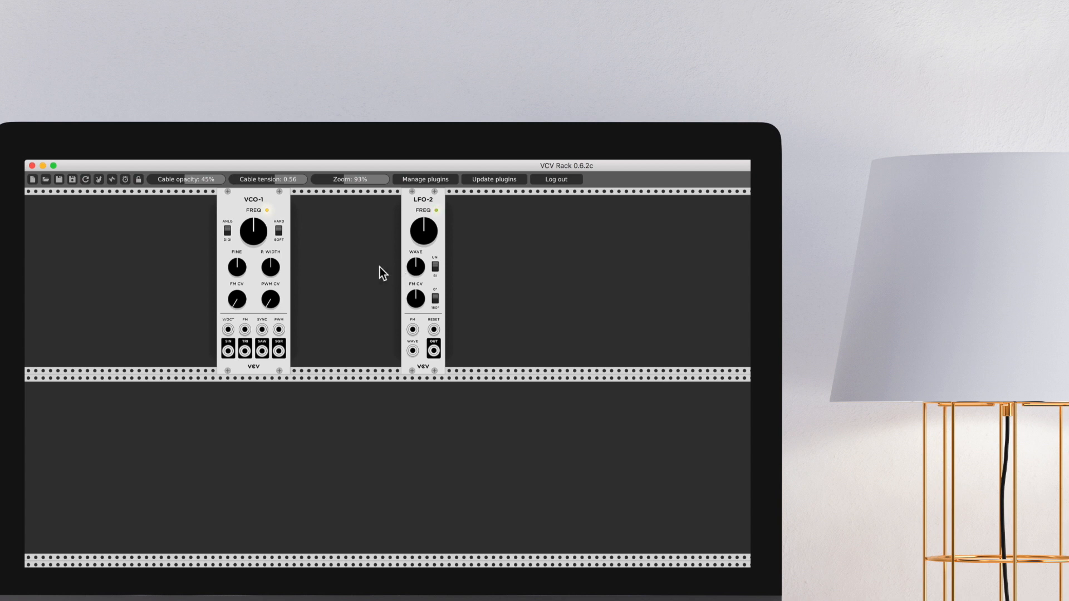
right_click(272, 199)
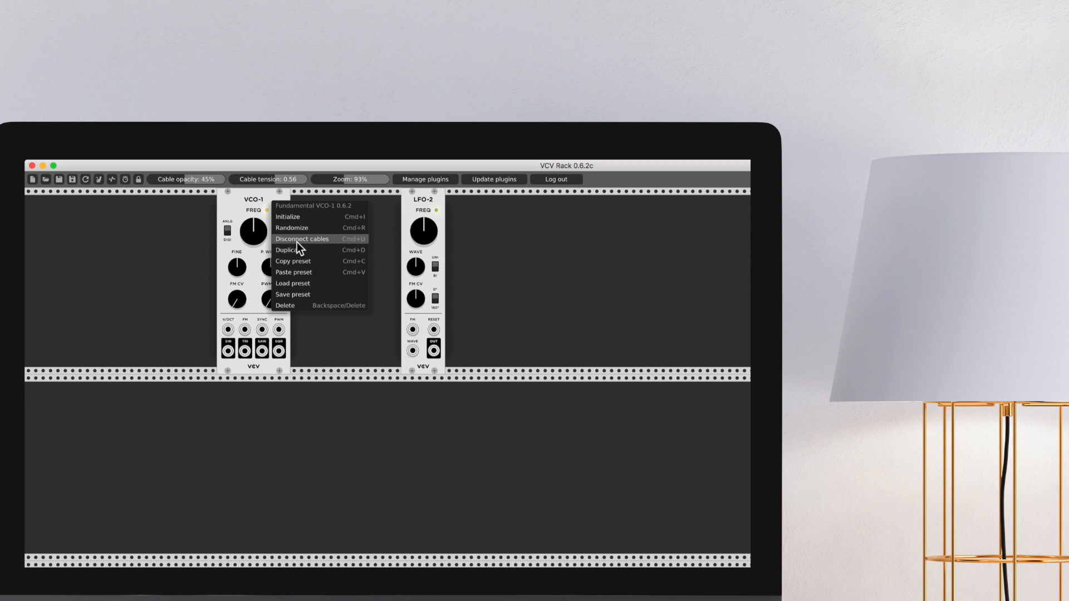
left_click(252, 310)
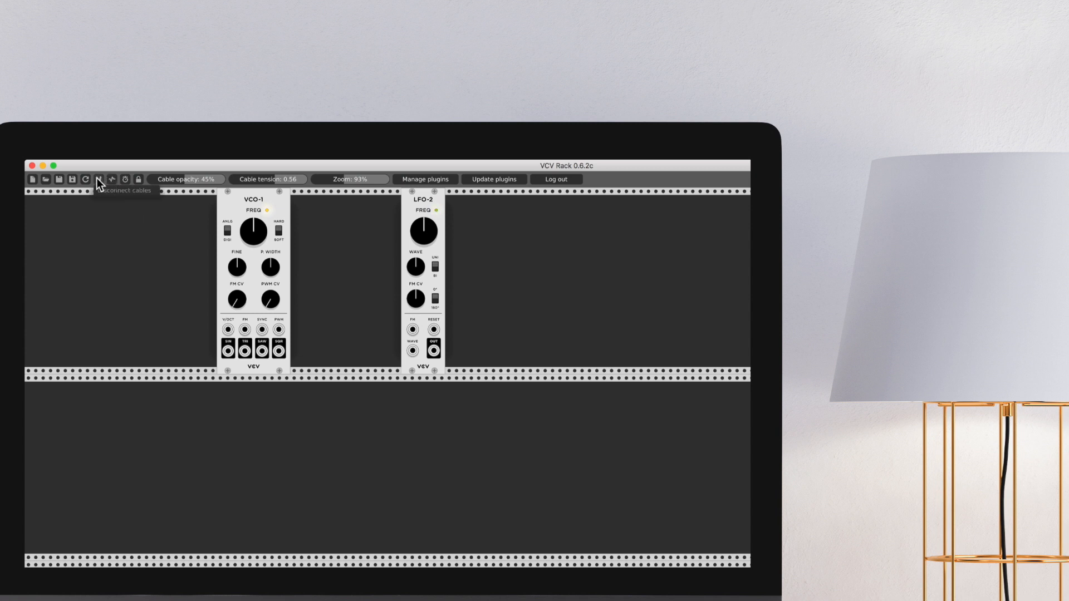
Open the saved patch Analog Square Bass.vcv and remove all of its patch cables.
left_click(47, 179)
double_click(507, 300)
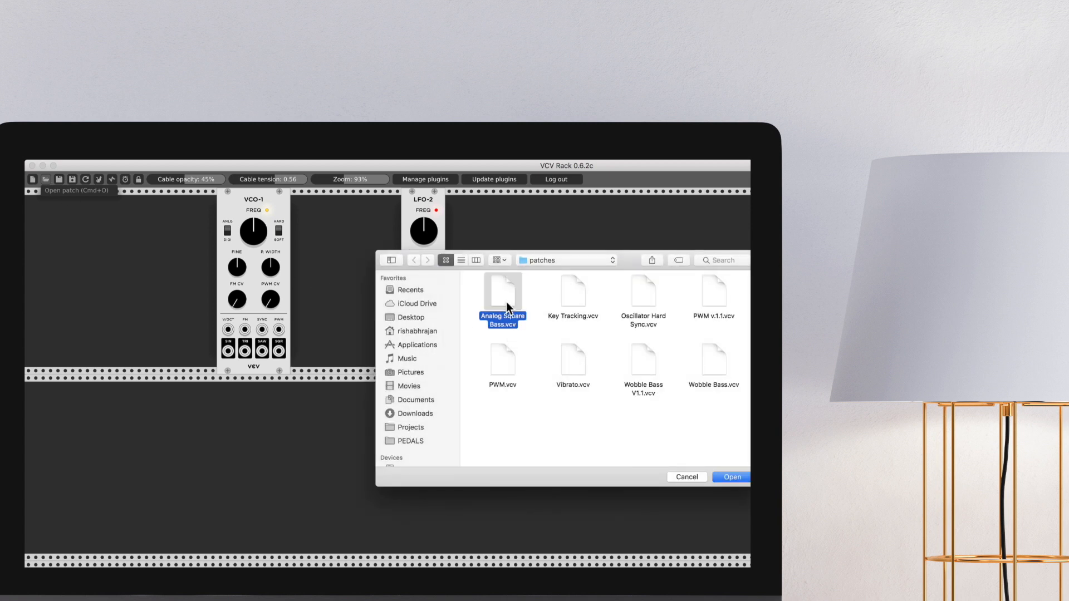
left_click(99, 179)
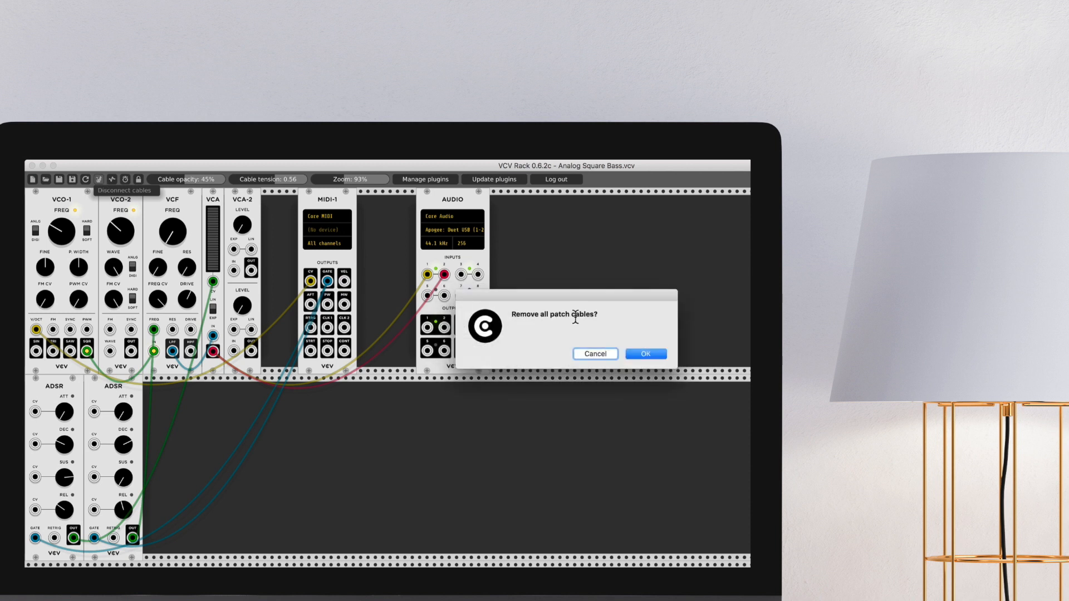
left_click(646, 353)
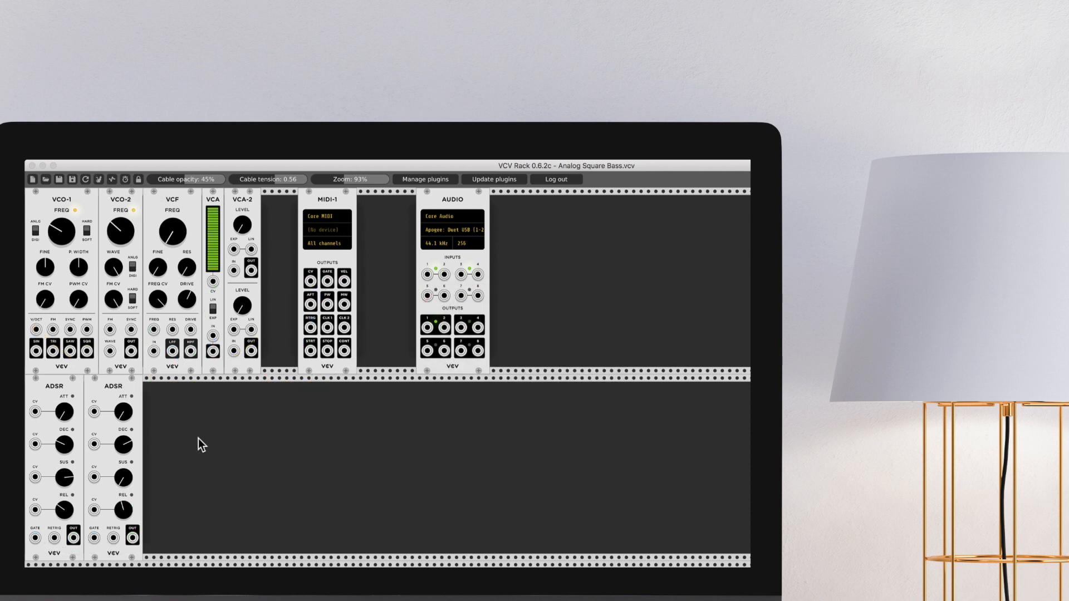
Randomize the VCF module's settings and initialize the module again.
right_click(181, 210)
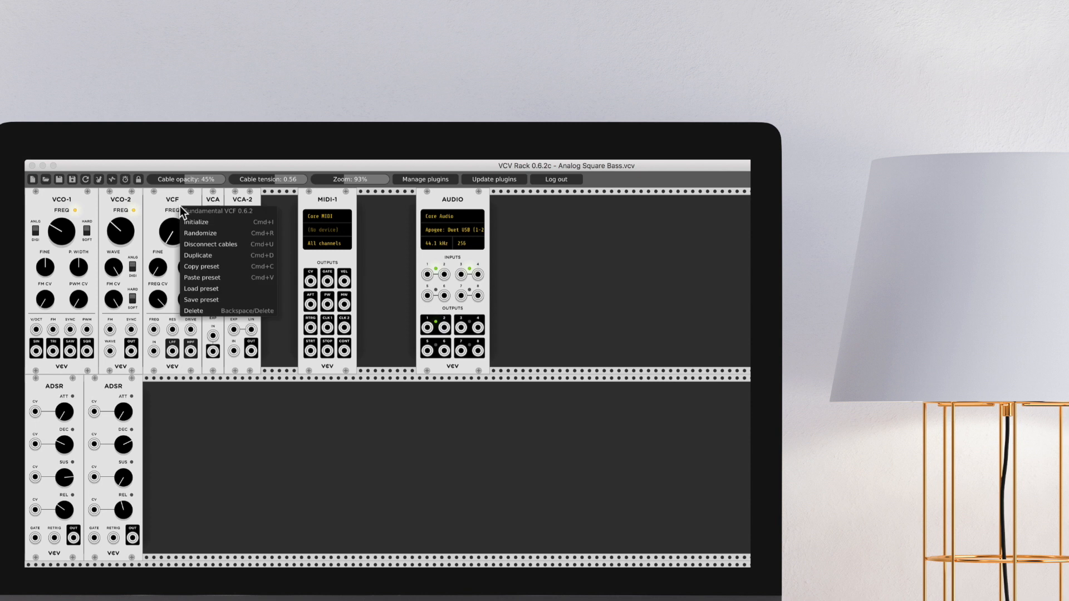
left_click(215, 232)
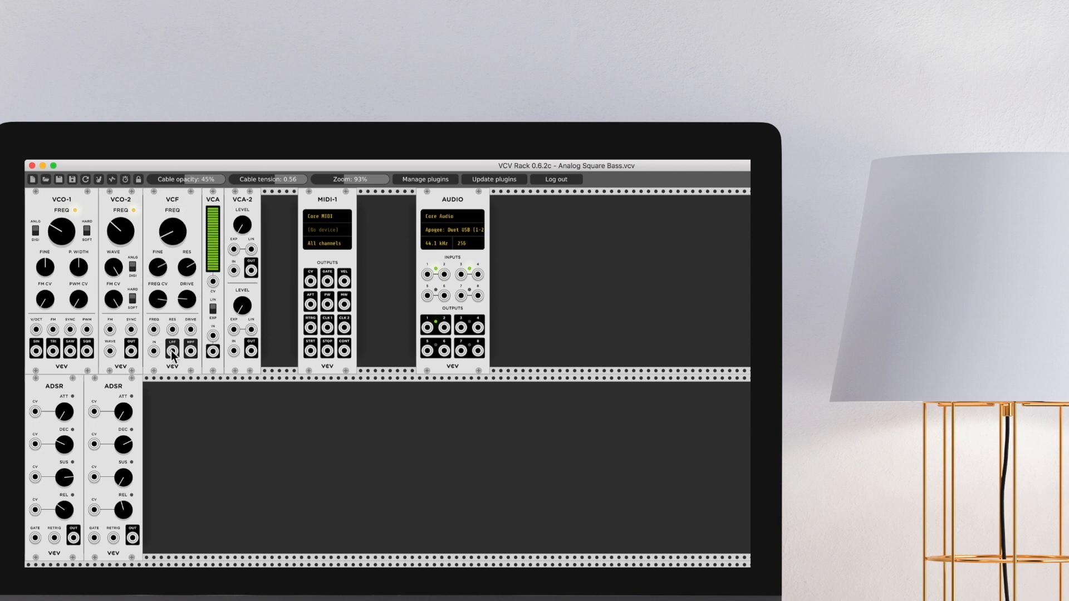
right_click(169, 209)
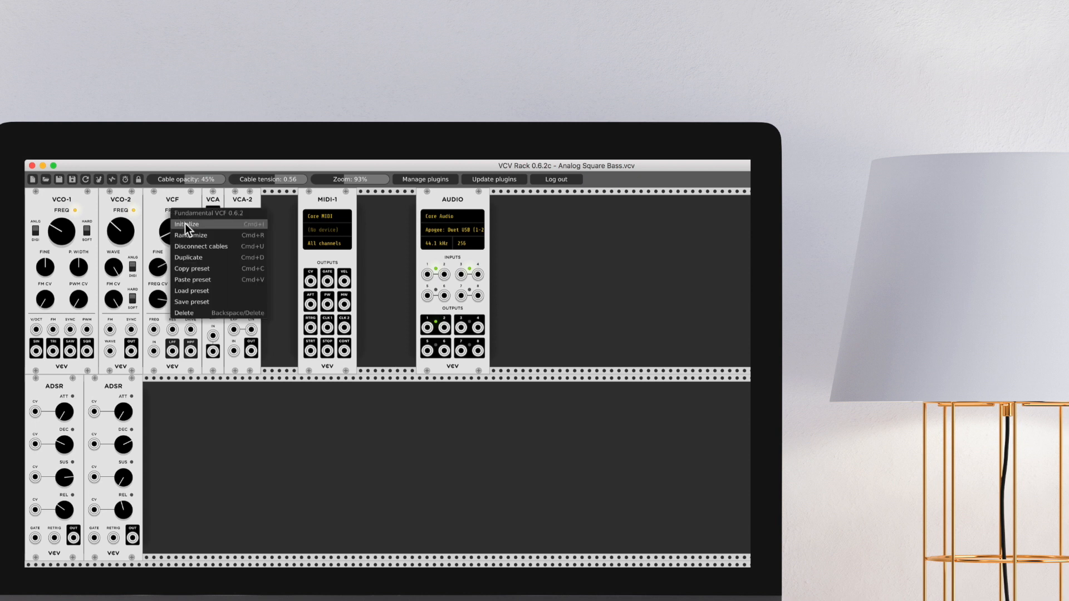
left_click(185, 222)
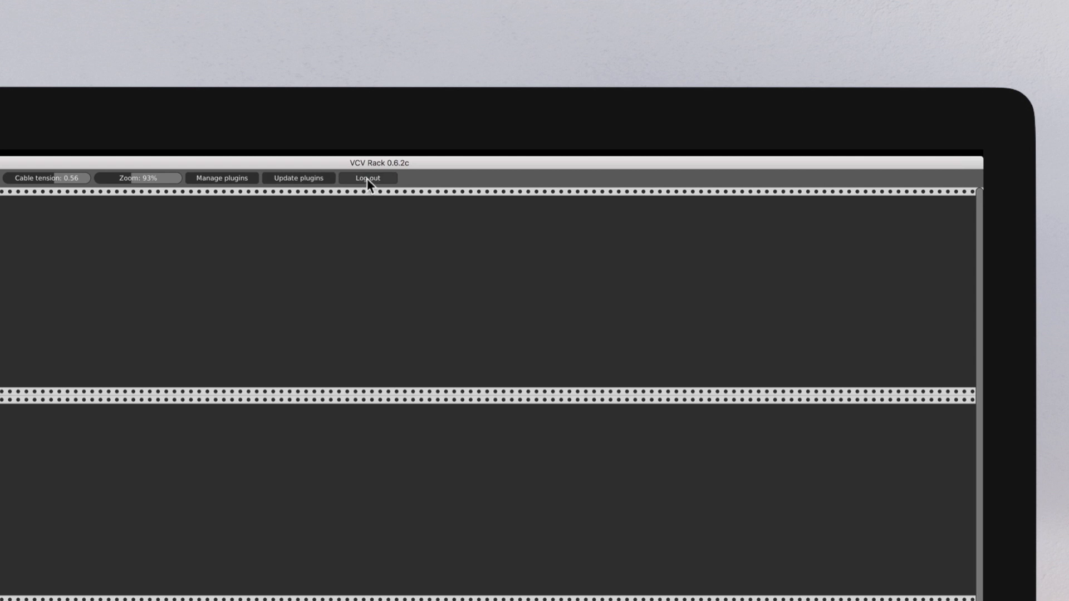
Go to the VCV Plugins web page for managing plugins and log in to the existing VCV account.
left_click(245, 178)
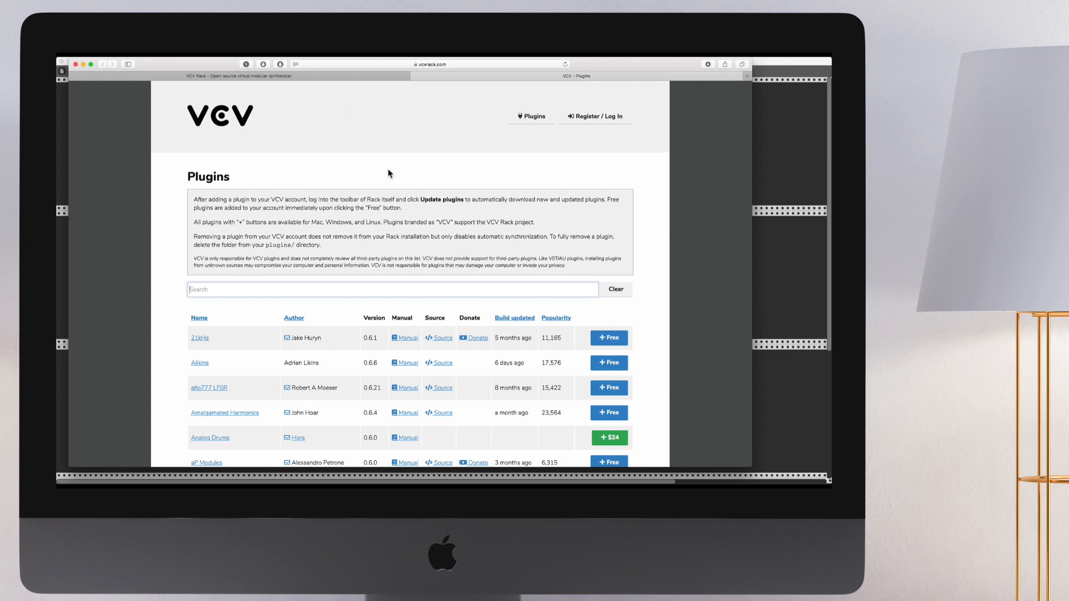
scroll(388, 173, "down", 5)
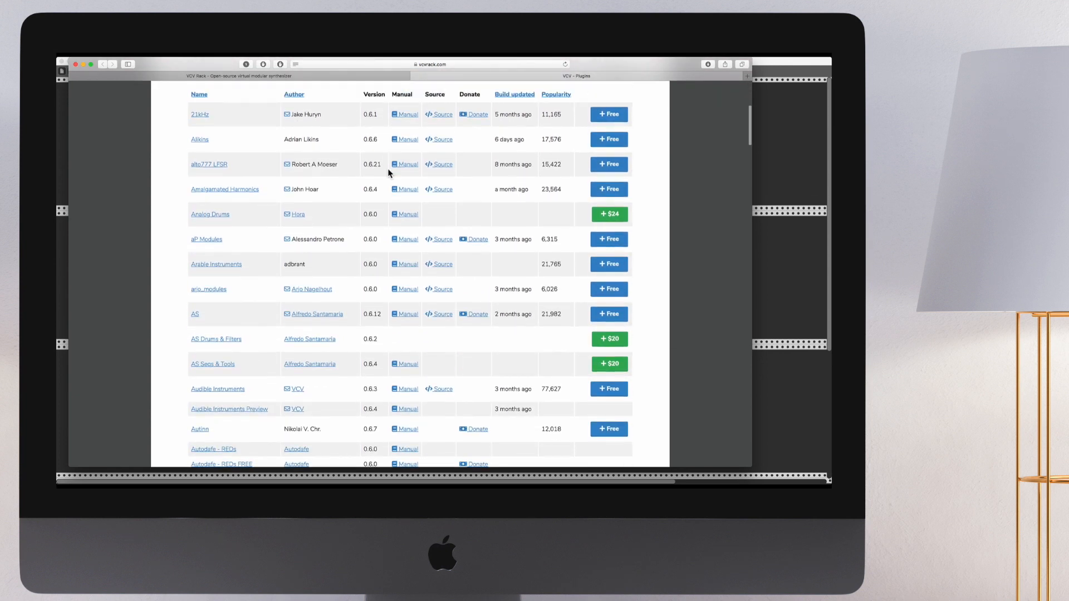
scroll(388, 173, "up", 5)
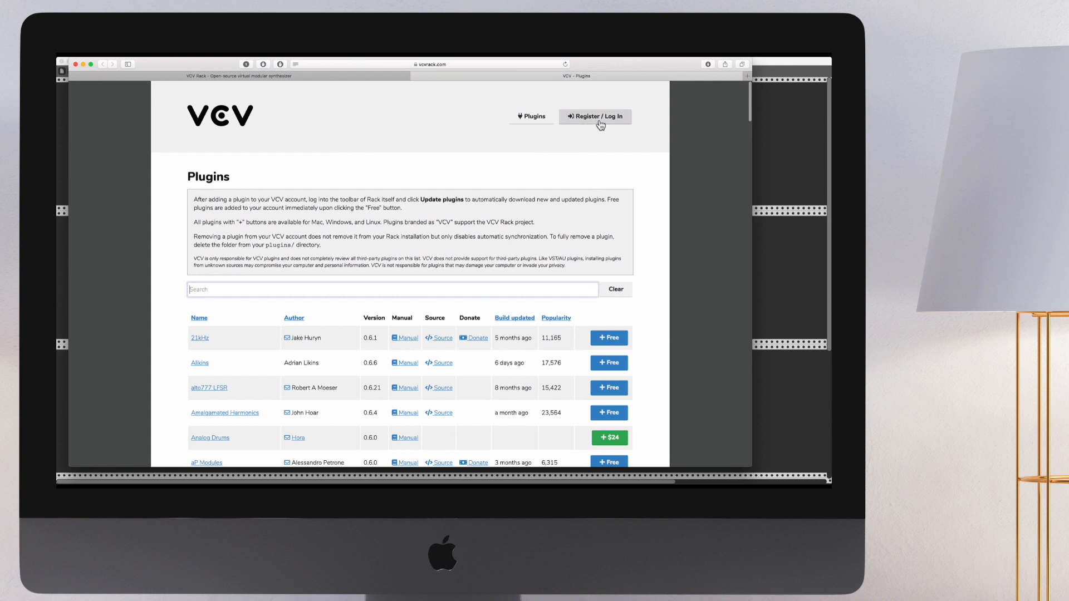
left_click(600, 123)
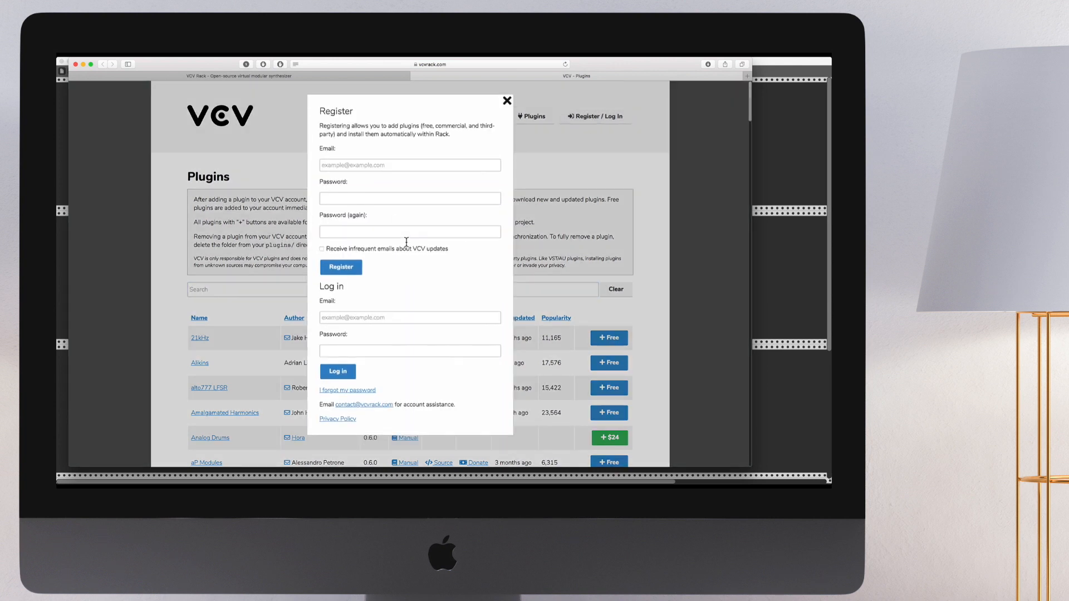
left_click(372, 316)
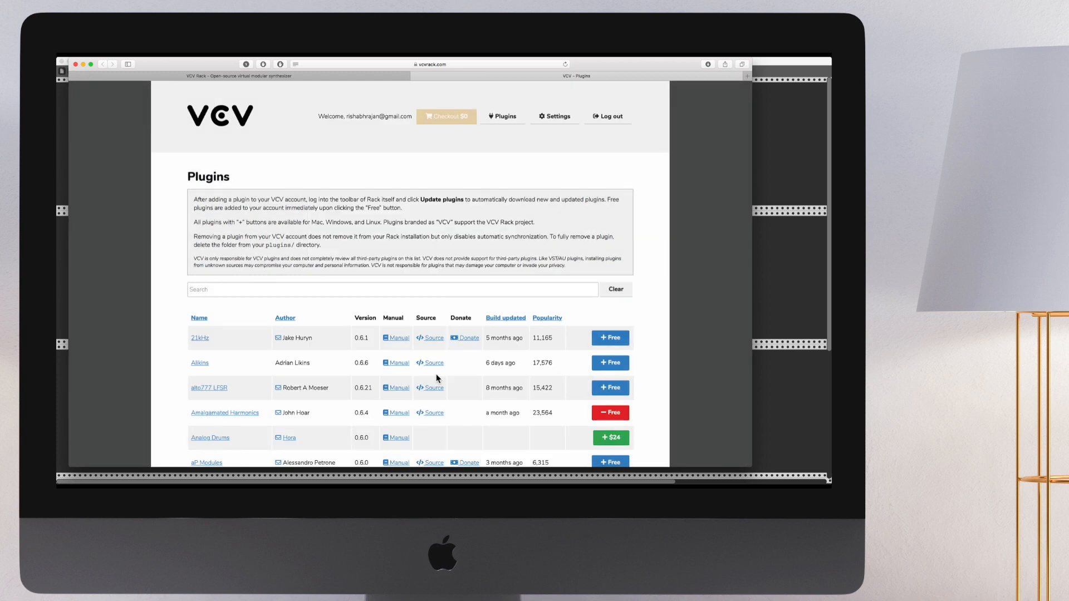
Look through the plugin list on the VCV website, comparing free, paid and already added plugins.
scroll(437, 376, "down", 4)
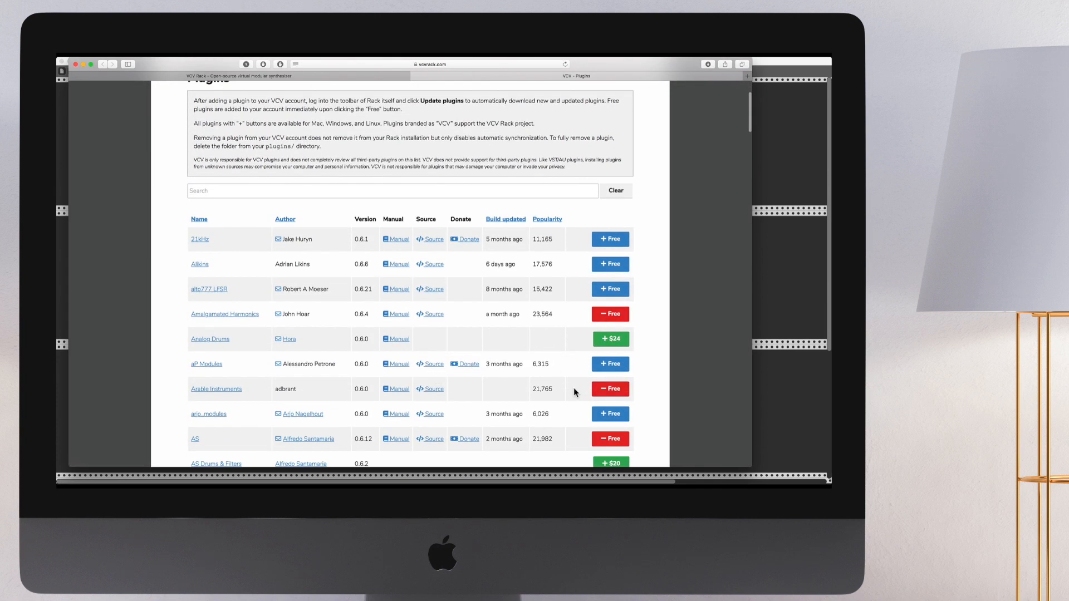
scroll(575, 392, "down", 8)
scroll(573, 393, "up", 8)
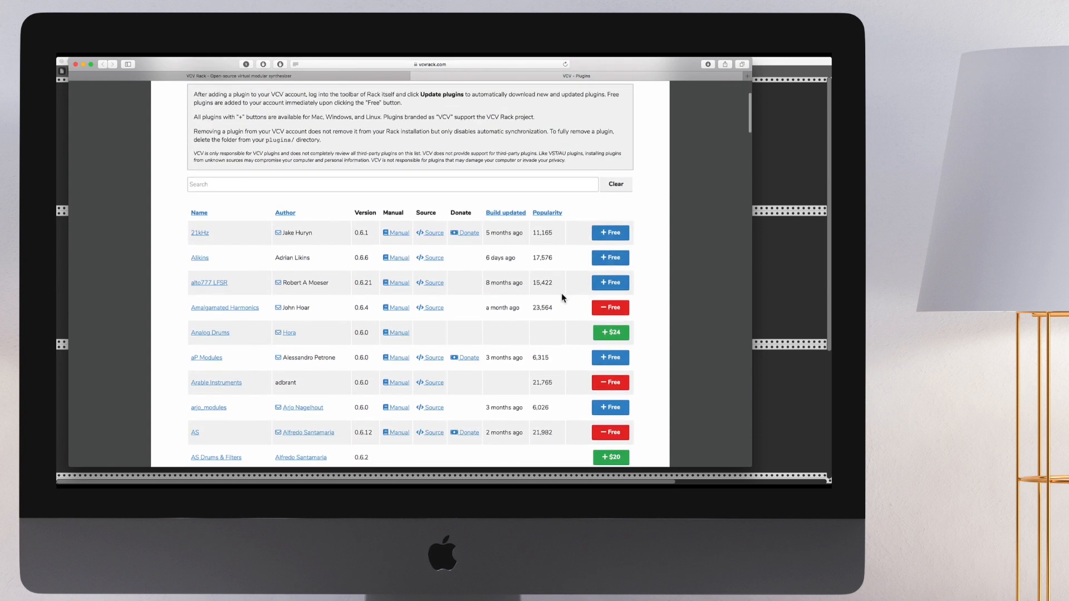
scroll(446, 349, "down", 6)
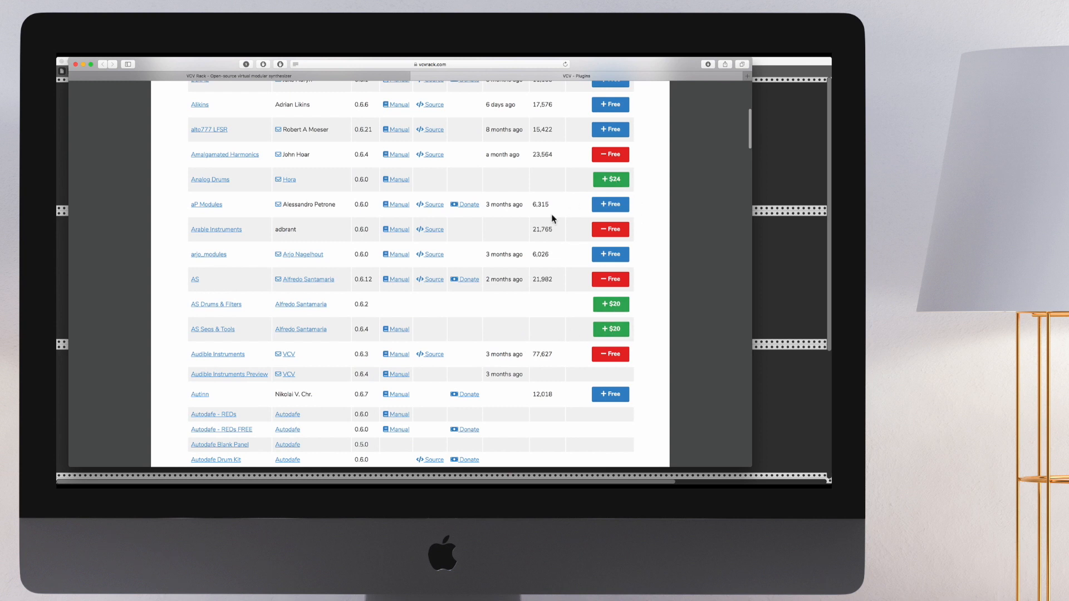
scroll(554, 266, "down", 1)
scroll(554, 267, "down", 20)
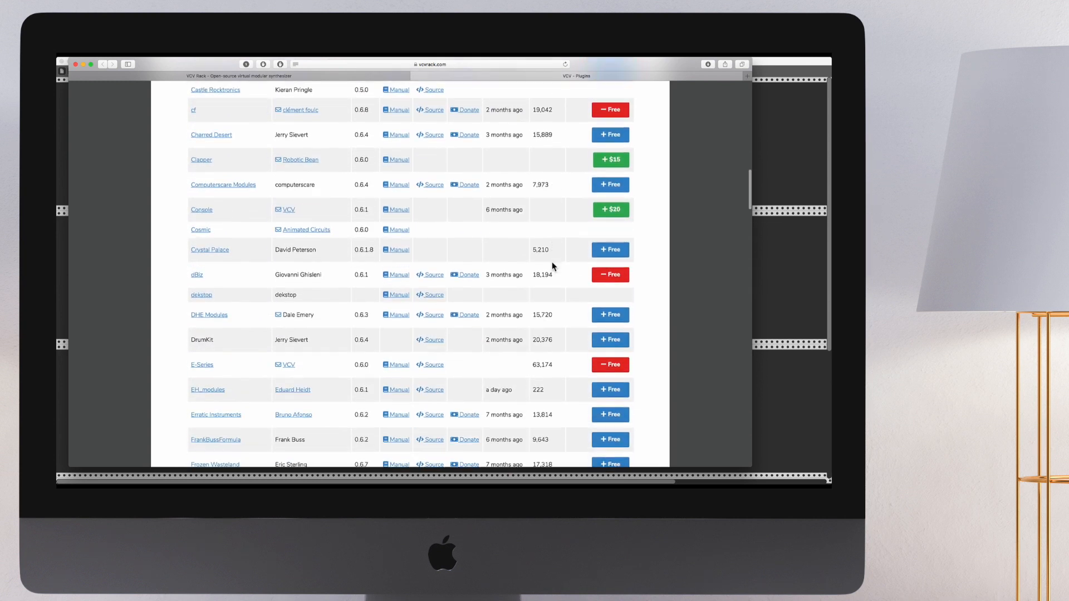
scroll(553, 263, "down", 15)
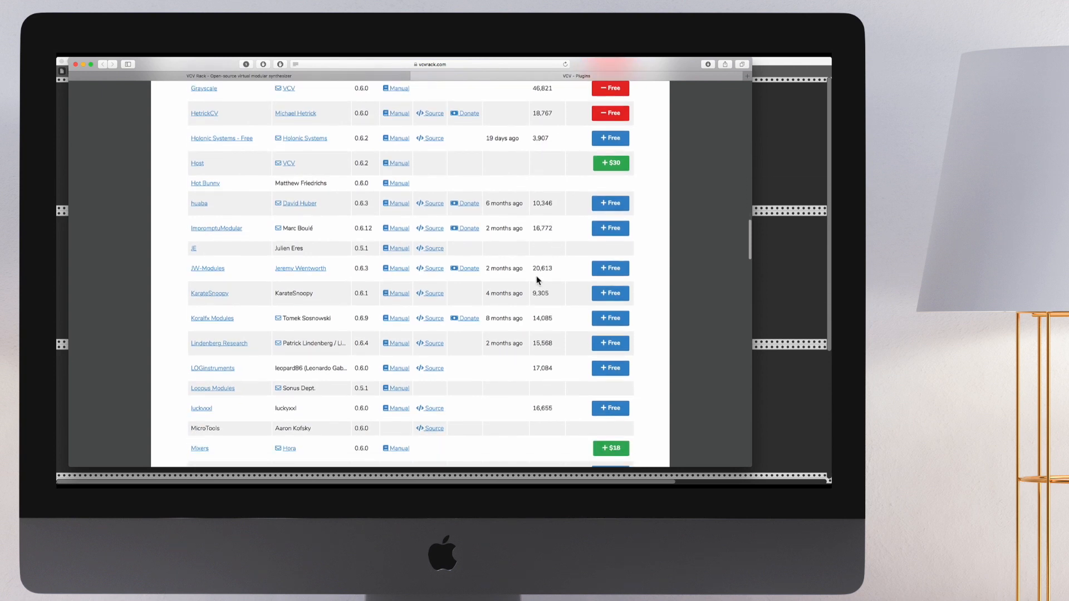
scroll(536, 275, "up", 20)
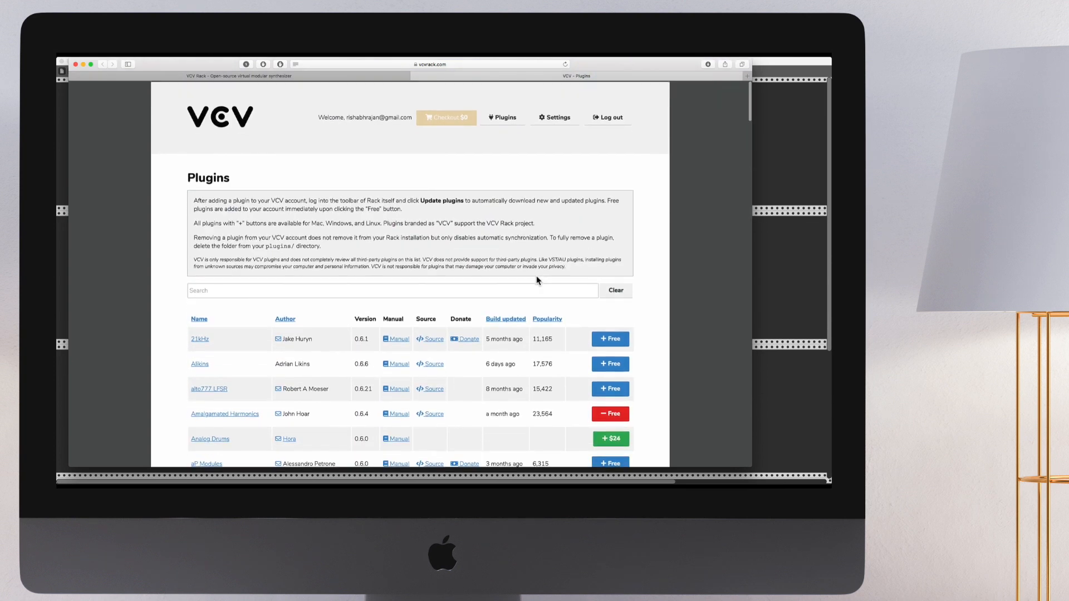
Add the free 21kHz plugin to the VCV account.
scroll(490, 340, "down", 2)
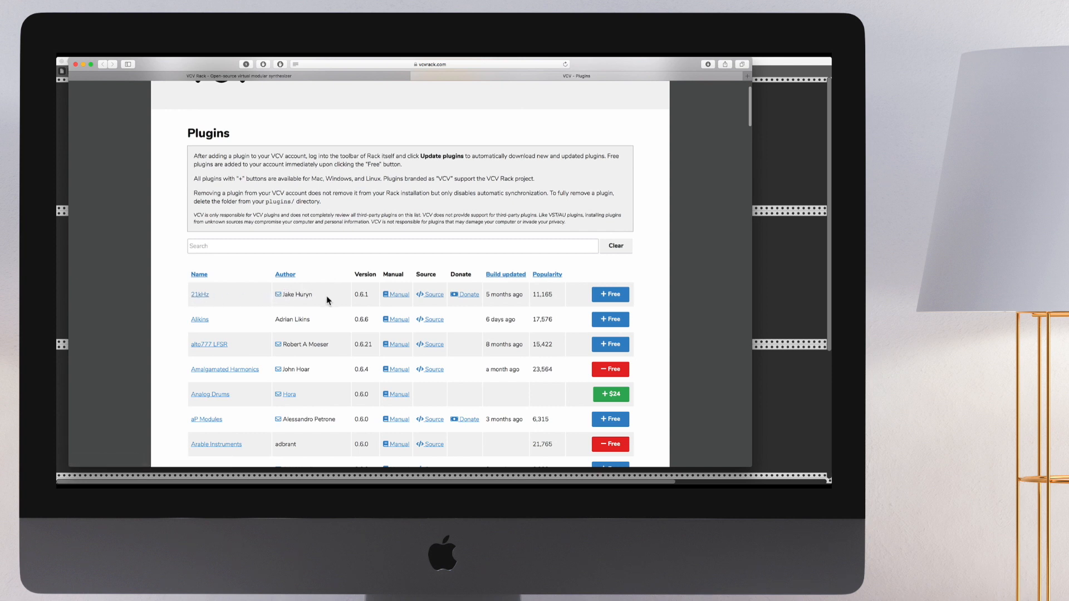
left_click(611, 299)
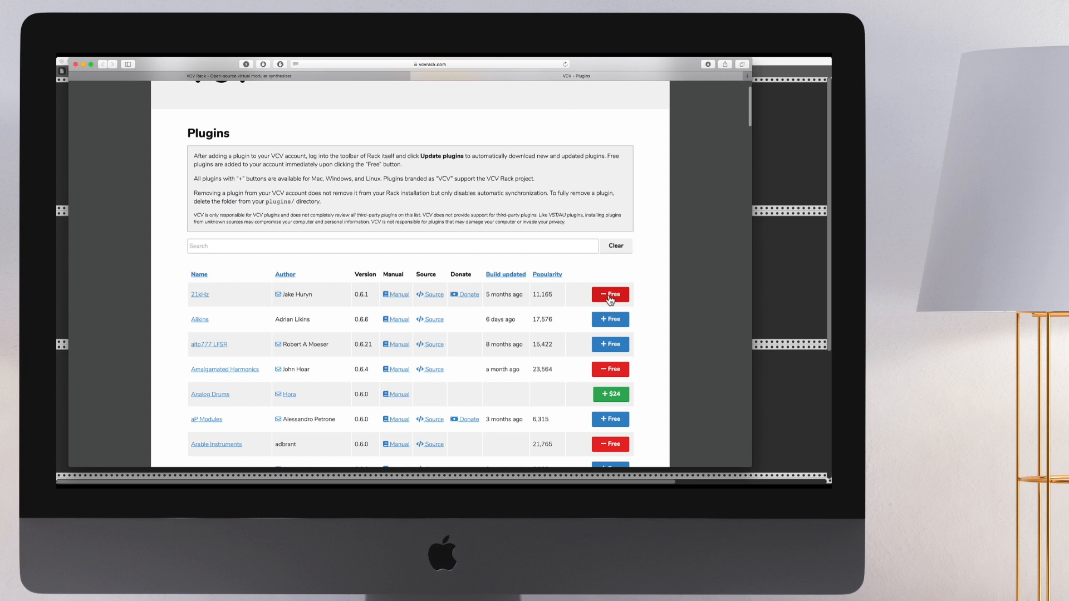
scroll(554, 256, "up", 2)
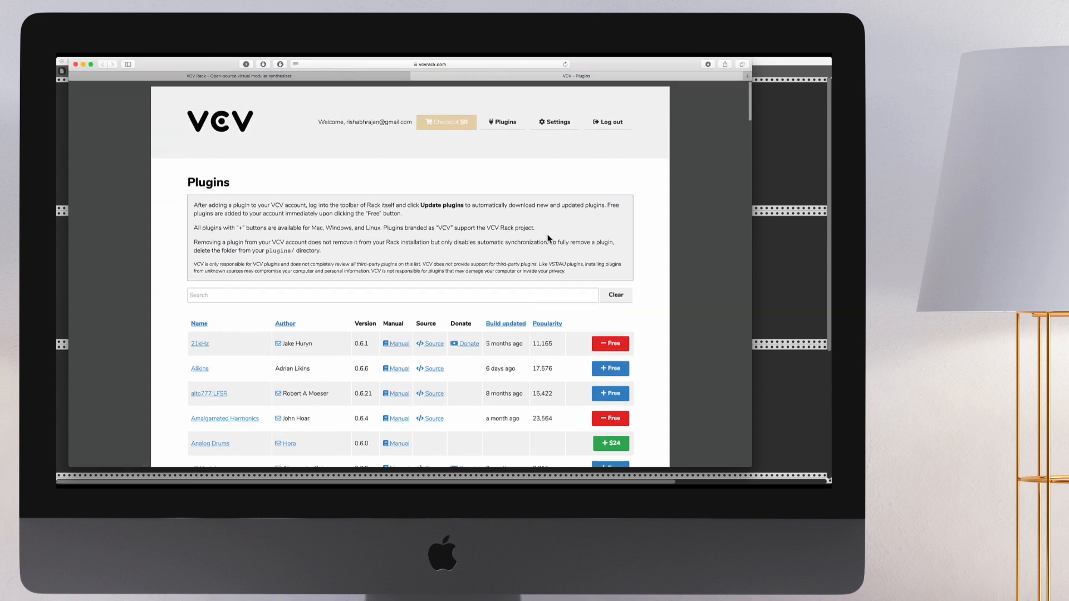
Switch back to VCV Rack, update the plugins and accept closing Rack to load the updates.
key("super+Tab")
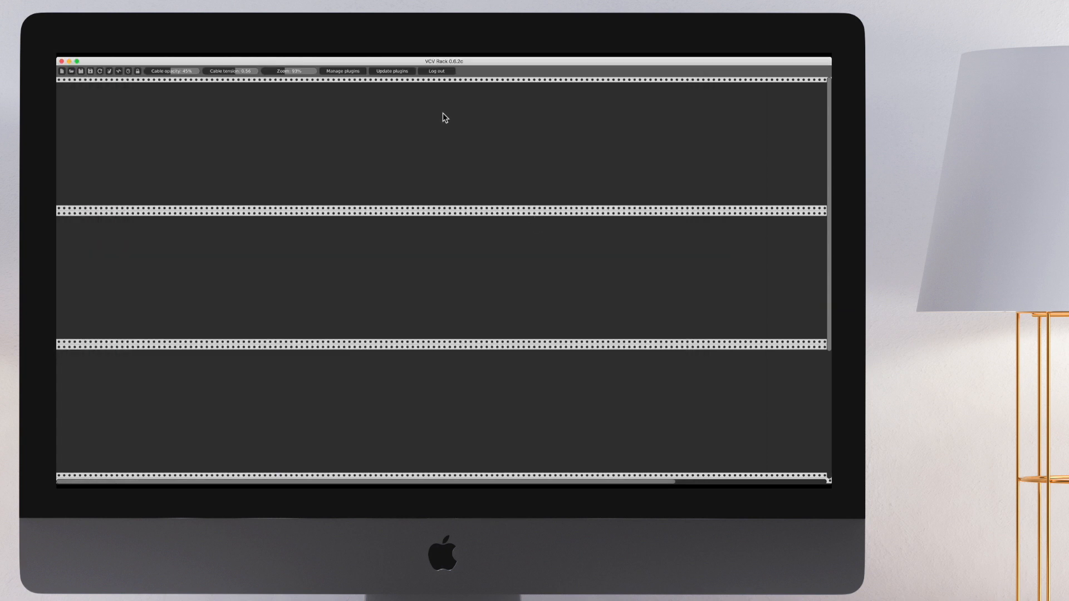
left_click(385, 72)
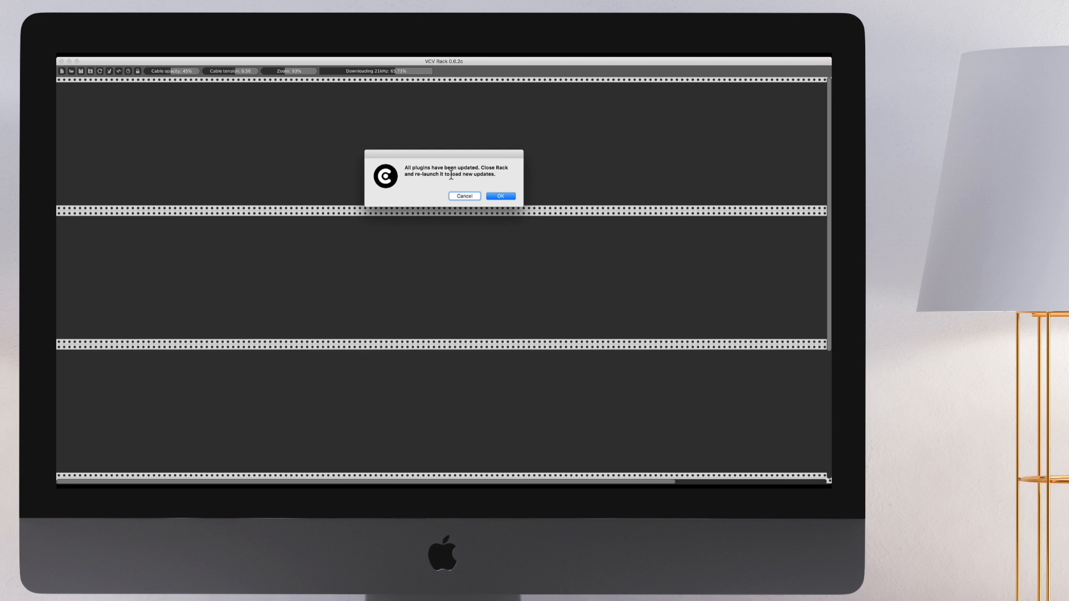
left_click(498, 196)
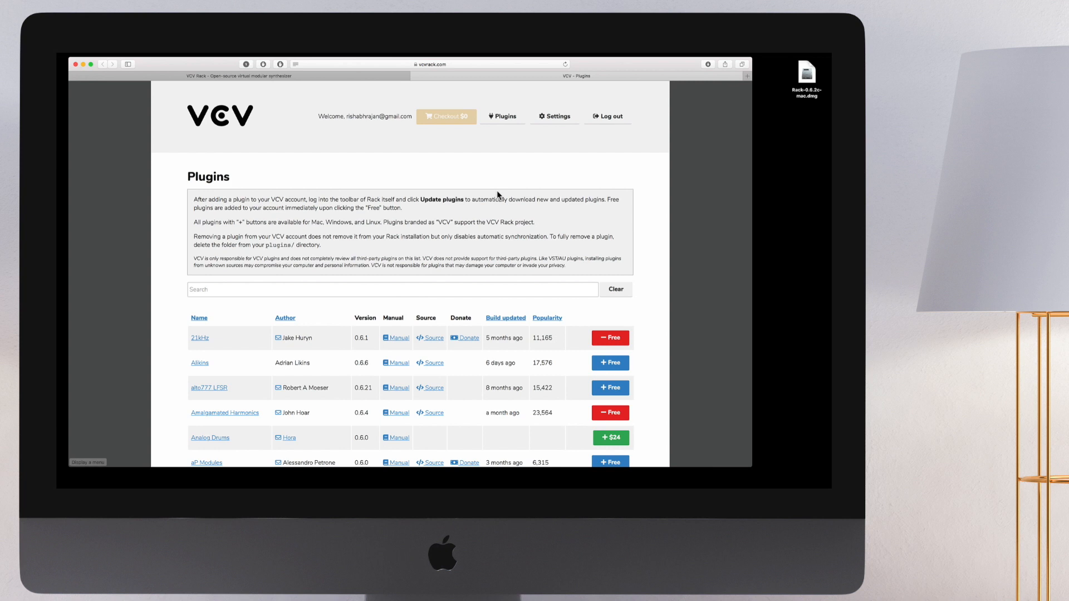
Relaunch VCV Rack through the system search.
key("super+space")
type("rea")
key("BackSpace")
key("BackSpace")
key("Return")
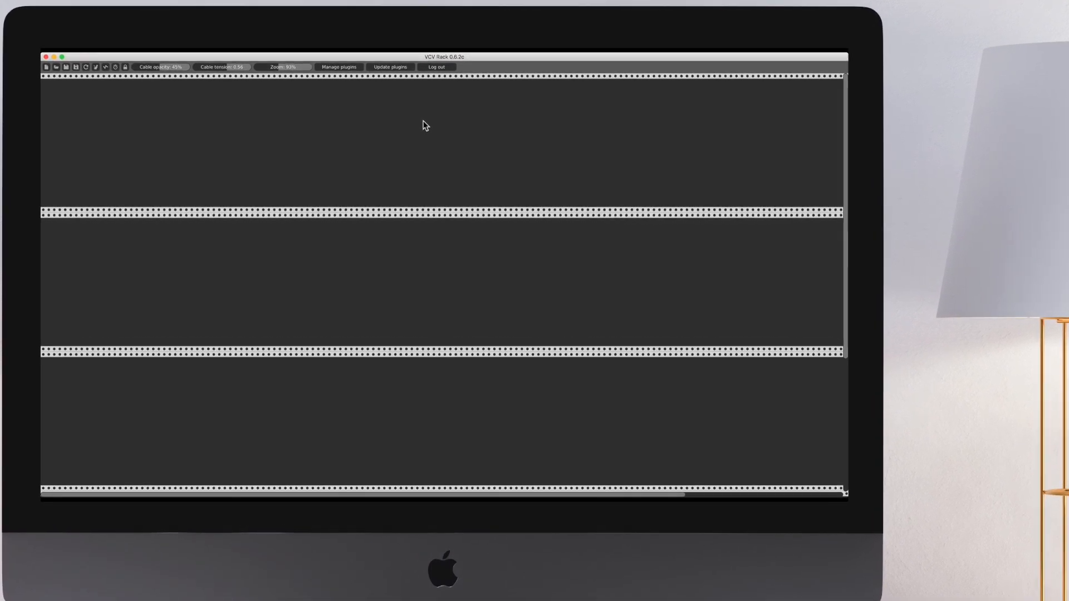
Add the Palm Loop and D∞ modules by 21kHz to the top row of the rack.
right_click(423, 122)
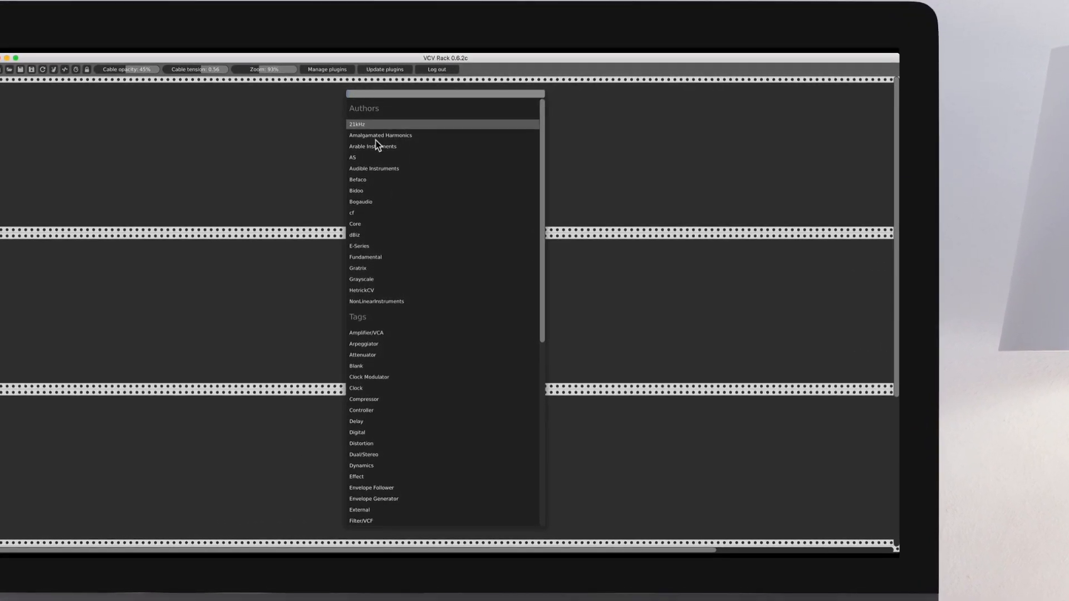
left_click(355, 127)
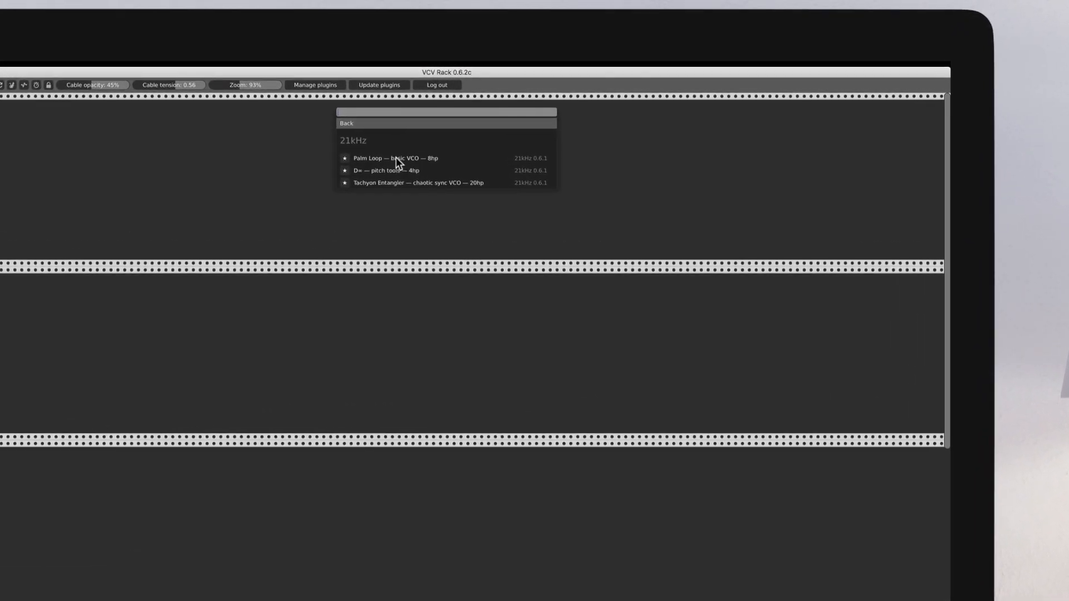
left_click(395, 159)
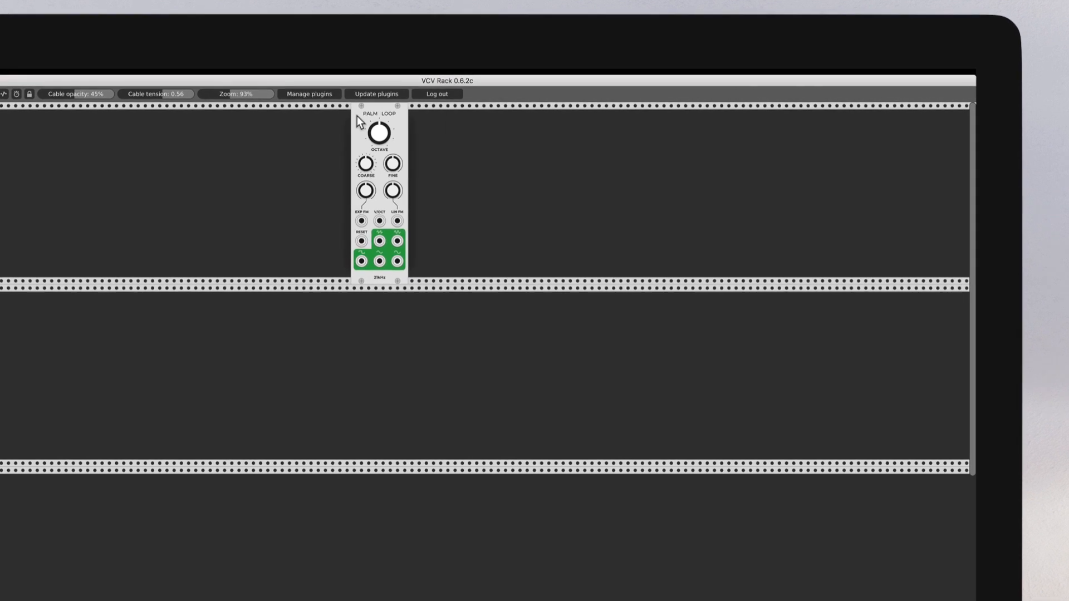
right_click(452, 149)
left_click(377, 169)
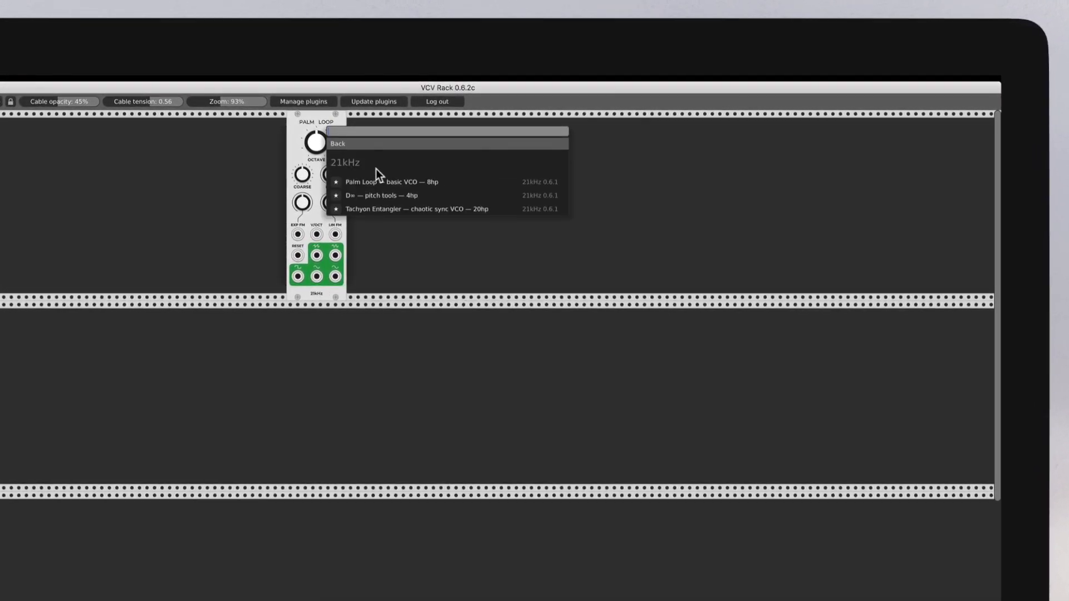
left_click(411, 198)
Add the 21kHz Tachyon Entangler module and position it to the right of D∞, leaving a gap between them.
right_click(522, 179)
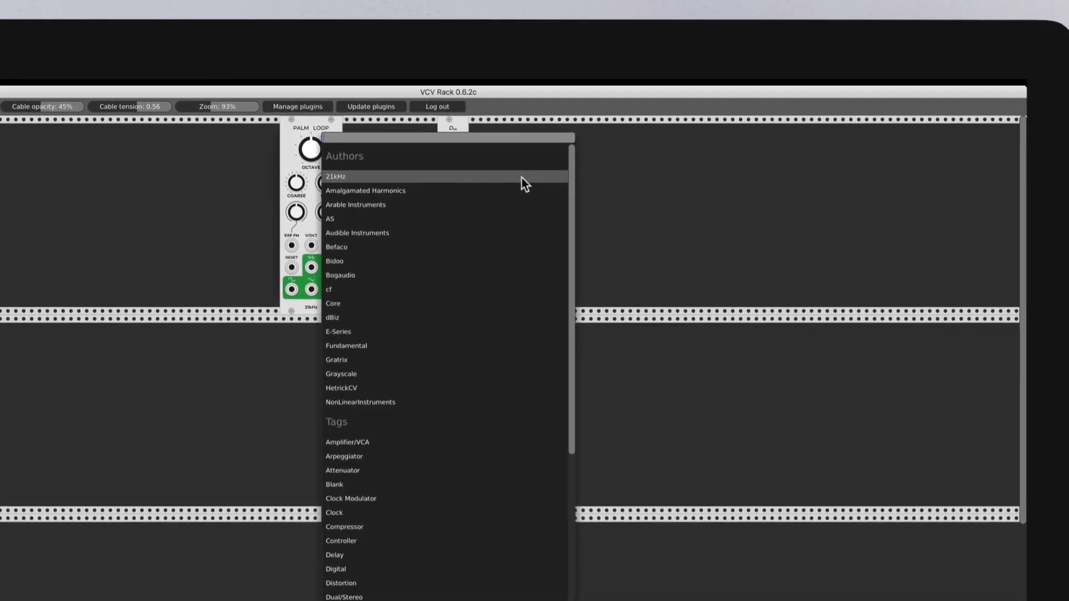
left_click(377, 179)
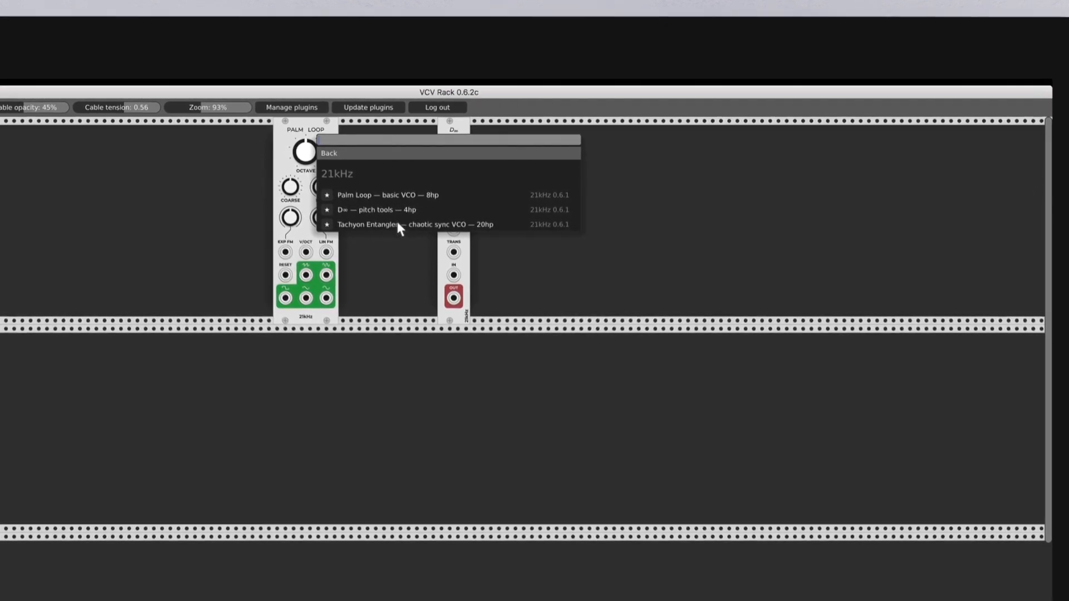
left_click(398, 227)
left_click_drag(529, 128, 594, 129)
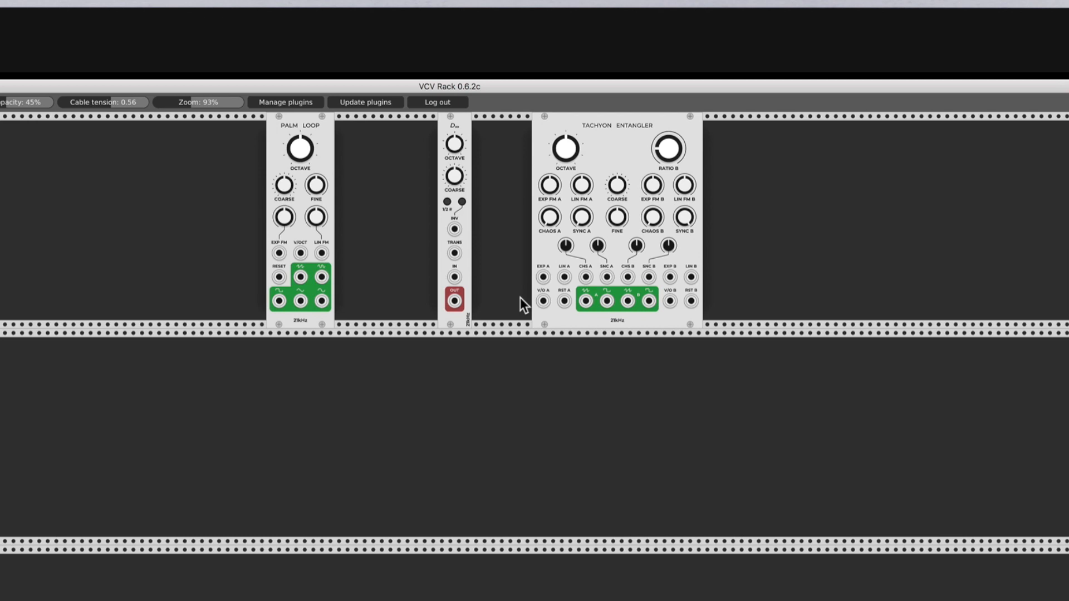
Look through the modules offered by the authors Fundamental and Core without adding any.
right_click(520, 297)
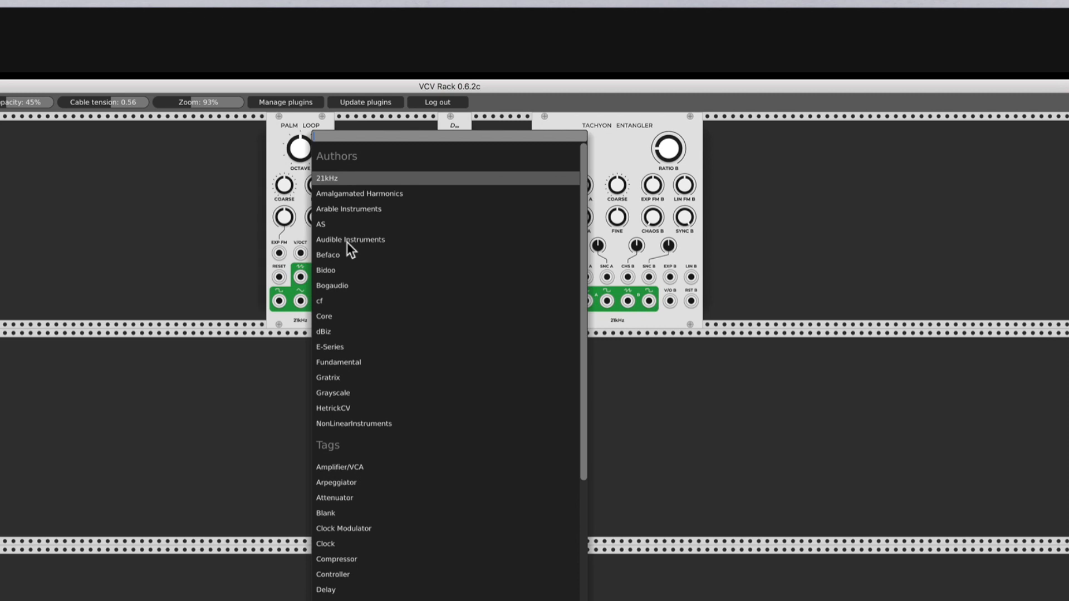
left_click(342, 362)
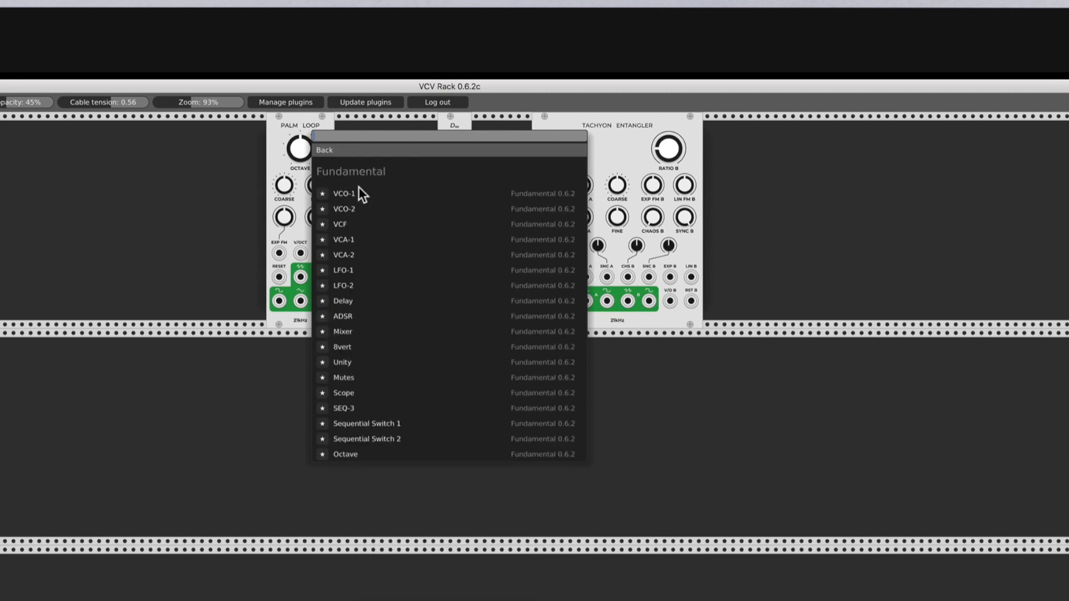
left_click(333, 152)
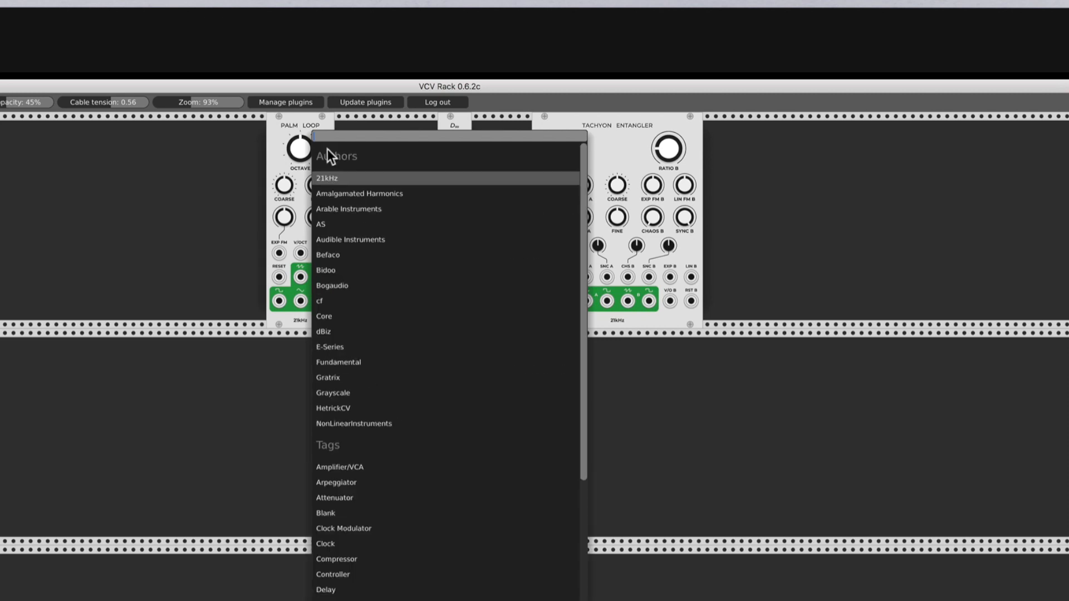
left_click(334, 315)
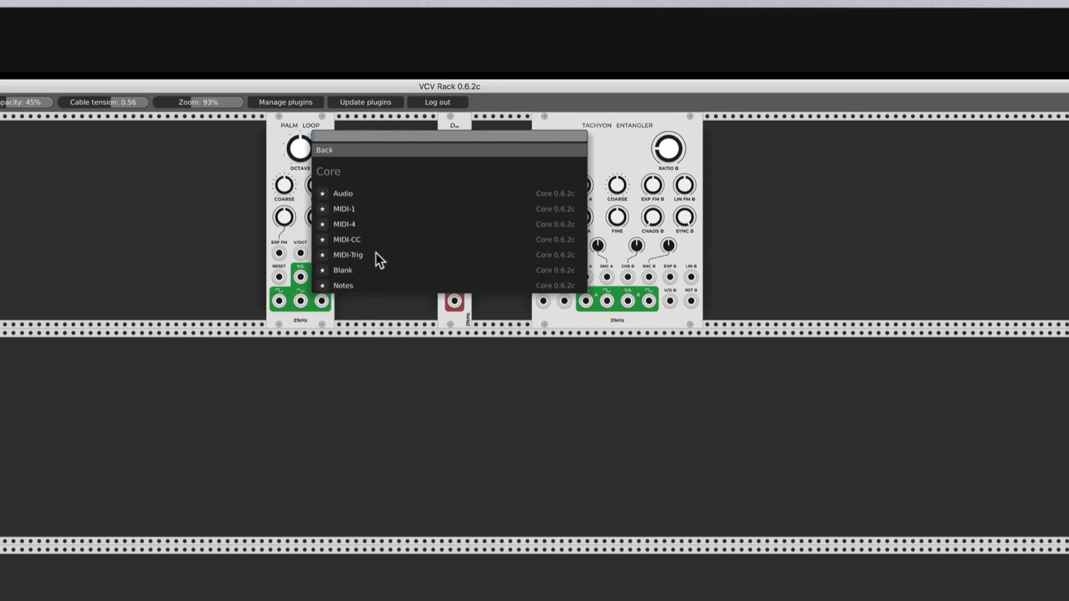
key("BackSpace")
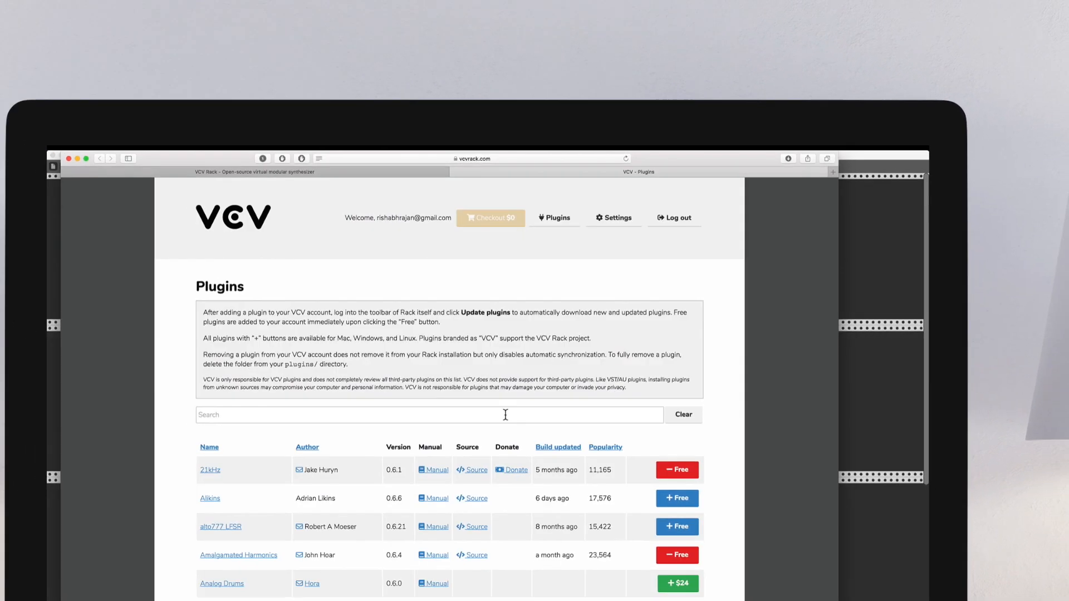
Look through the plugin list on the VCV website again.
scroll(504, 410, "down", 10)
scroll(517, 409, "down", 10)
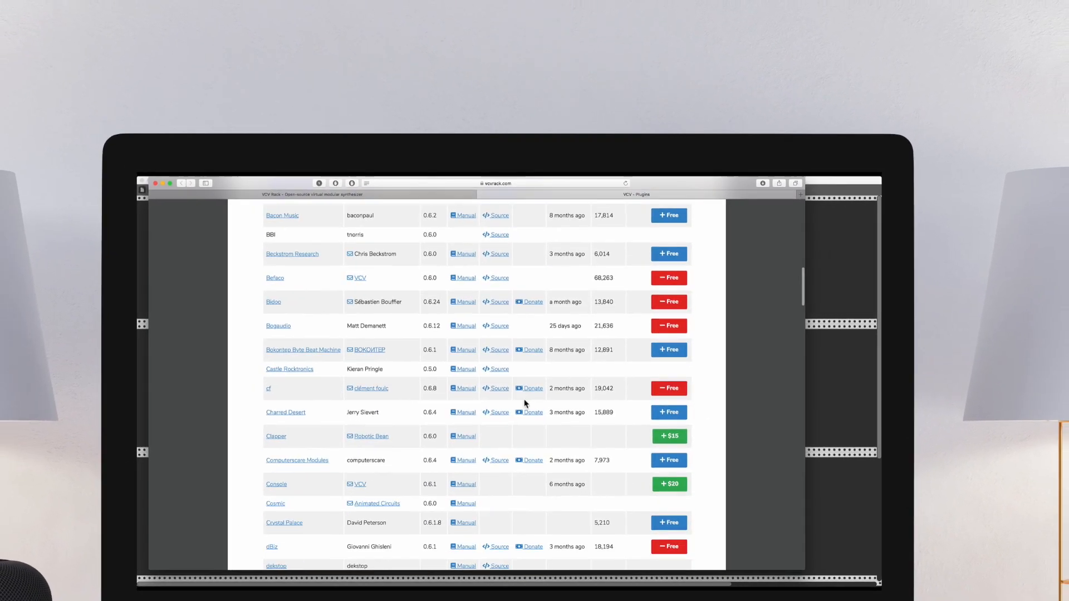
scroll(537, 385, "down", 1)
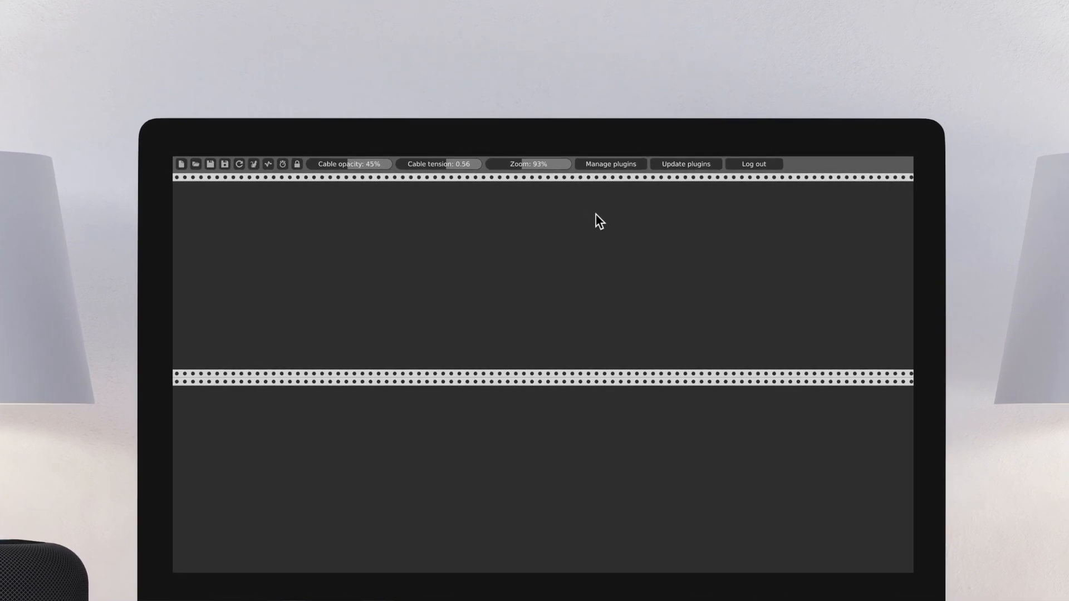
Add the Core Audio module to the empty rack and move it further right along the top row.
right_click(595, 215)
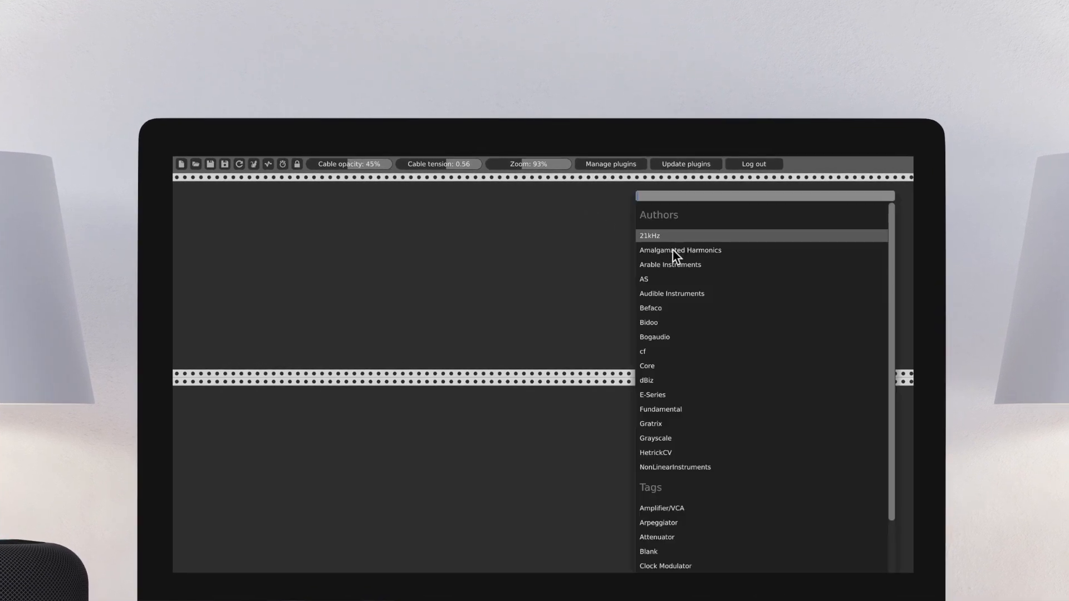
left_click(657, 366)
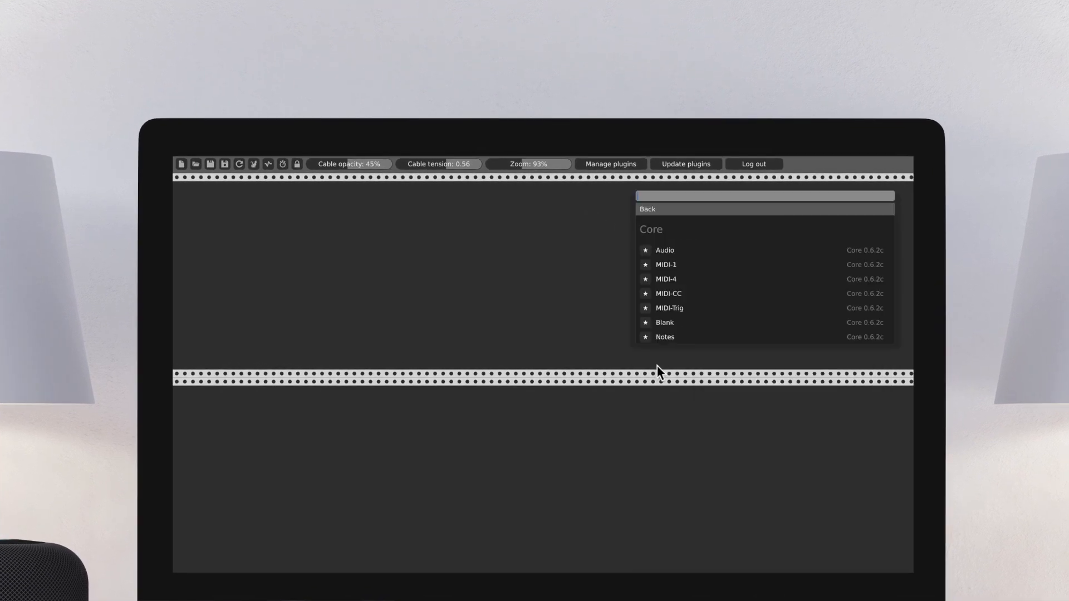
left_click(672, 250)
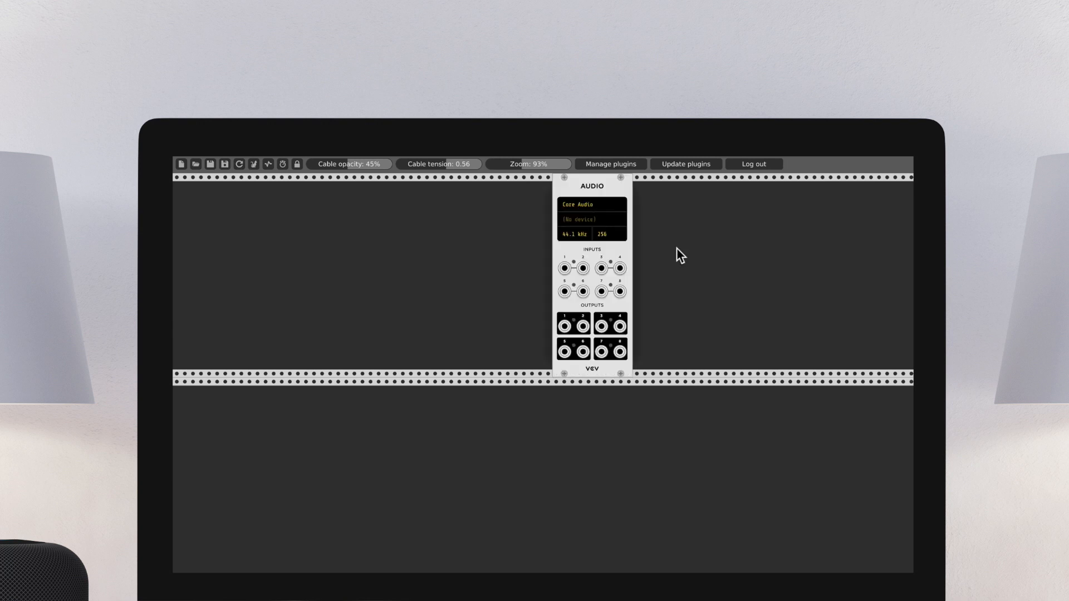
left_click_drag(587, 189, 646, 205)
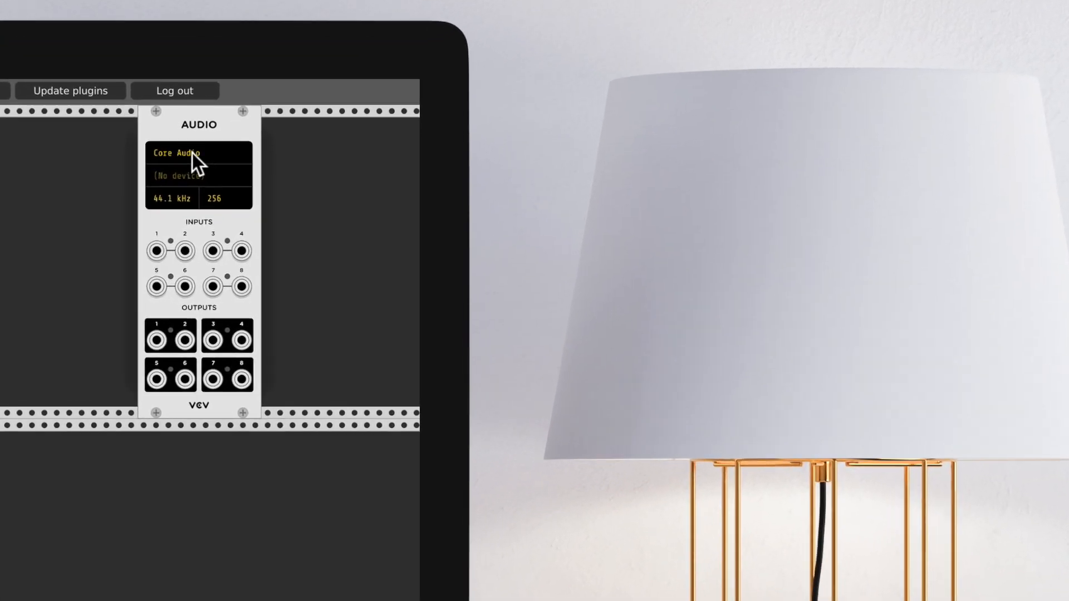
Check the Audio module's driver options, keep Core Audio, and set the audio device to Apogee: Duet USB (1-2 in, 1-4 out).
left_click(193, 152)
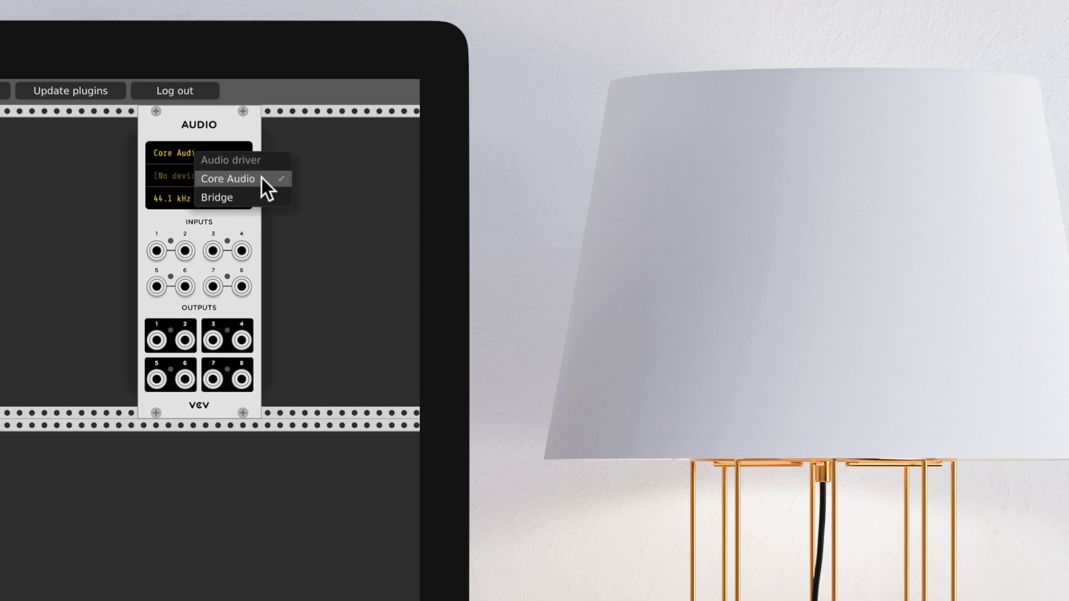
left_click(207, 125)
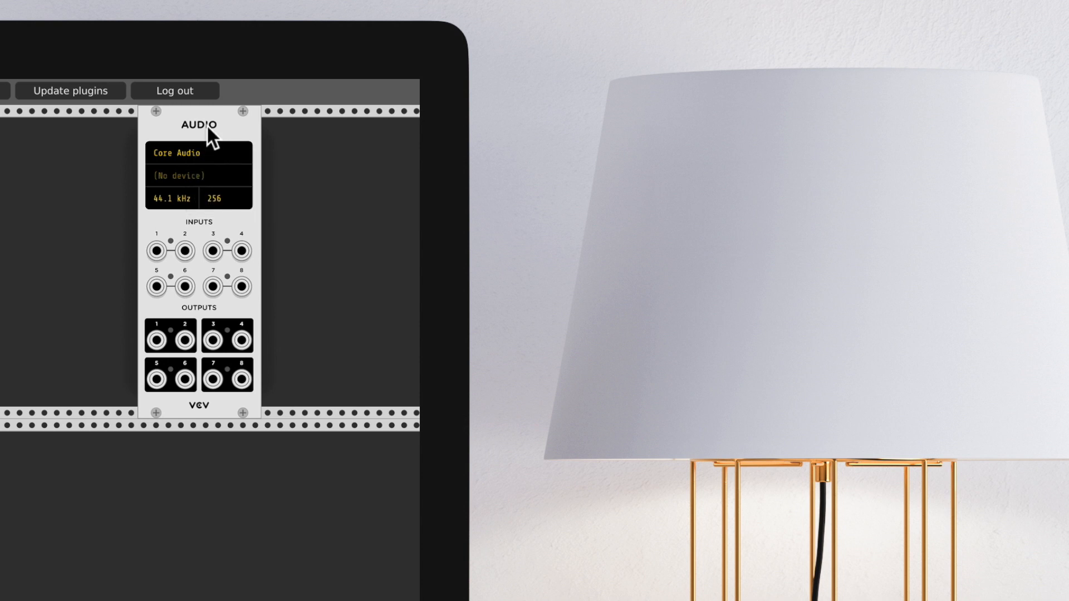
left_click(188, 176)
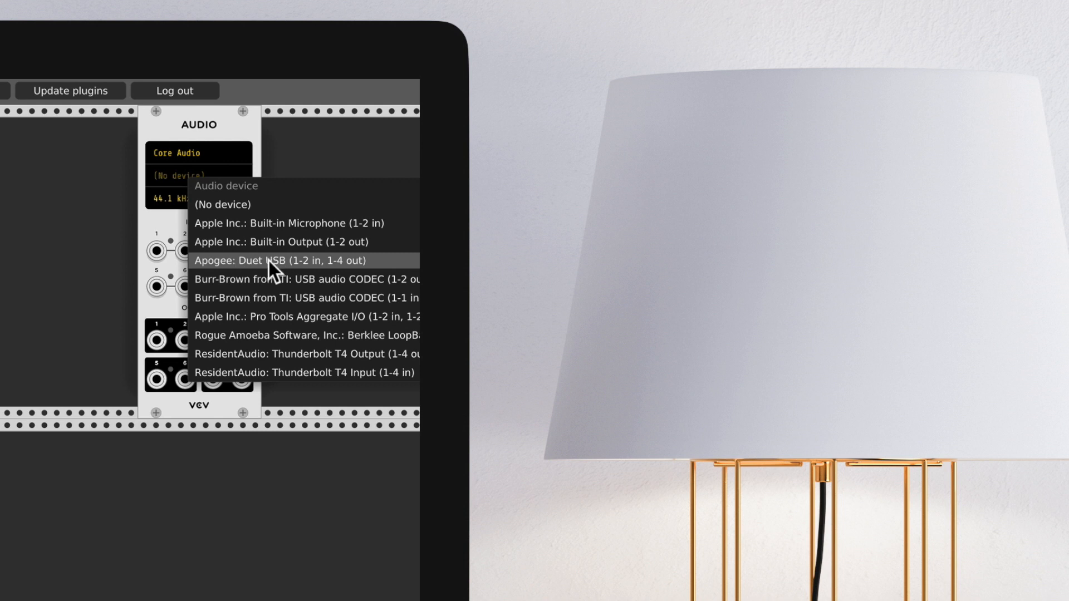
left_click(321, 269)
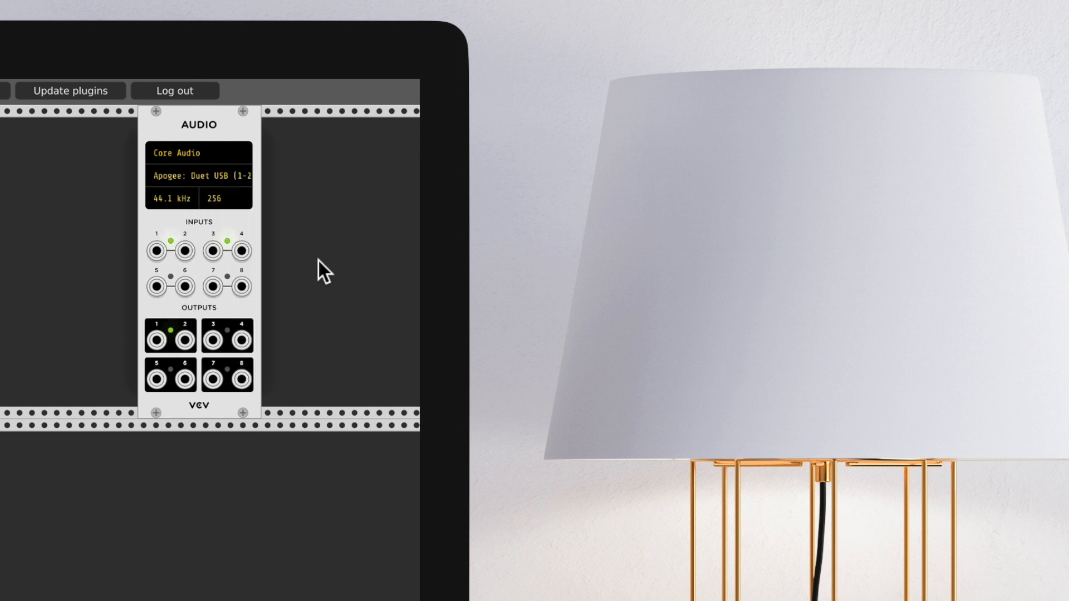
Review the Audio module's sample rate and block size options without changing them.
left_click(188, 201)
left_click(153, 196)
left_click(242, 197)
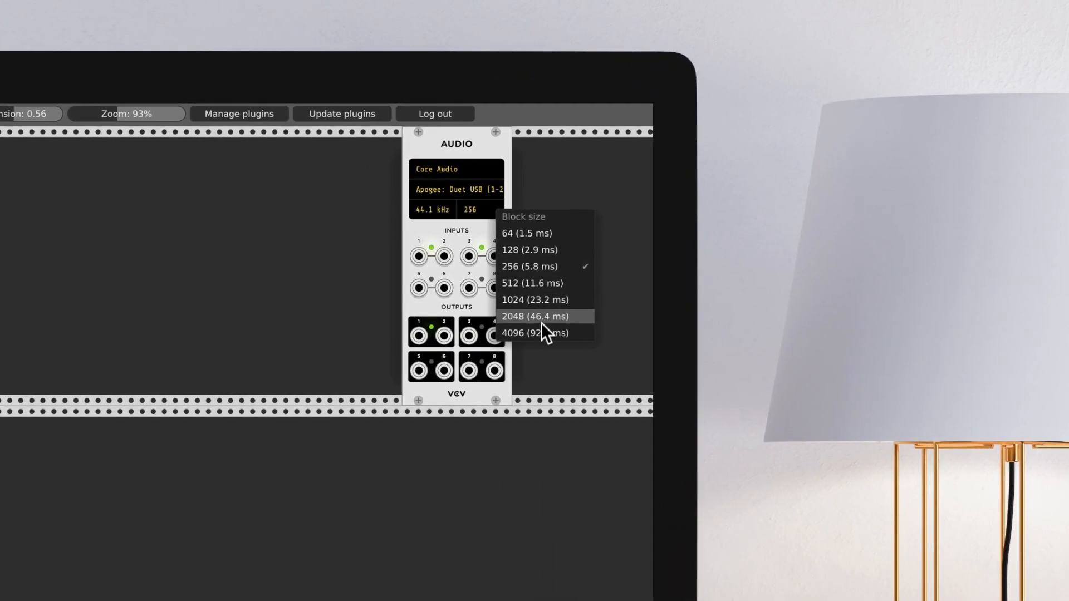
left_click(339, 255)
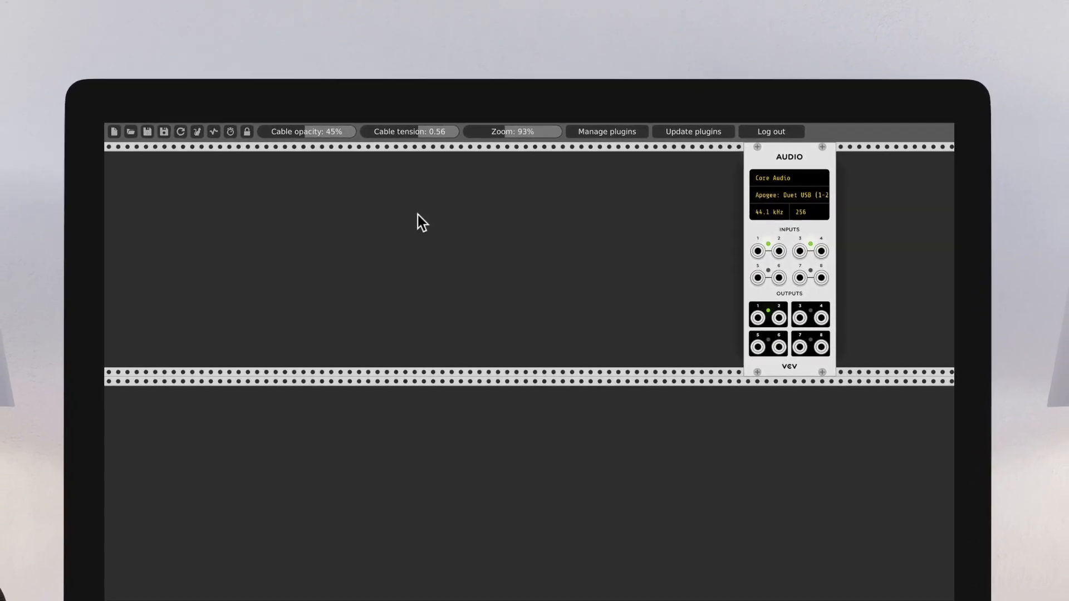
Search the module browser for VCO and add the Fundamental VCO-1 to the rack.
right_click(419, 226)
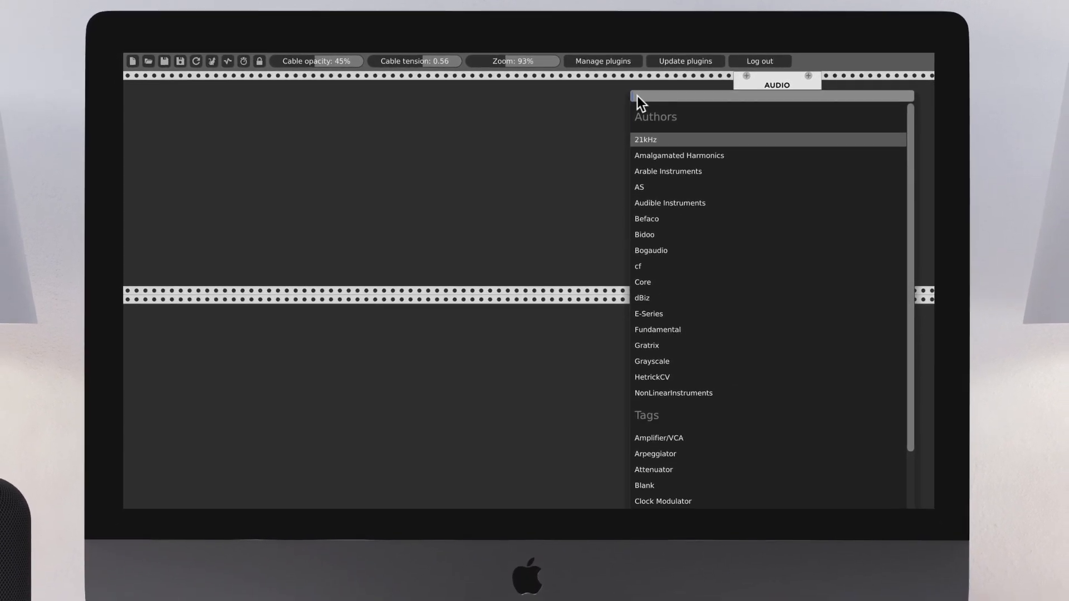
type("VCO")
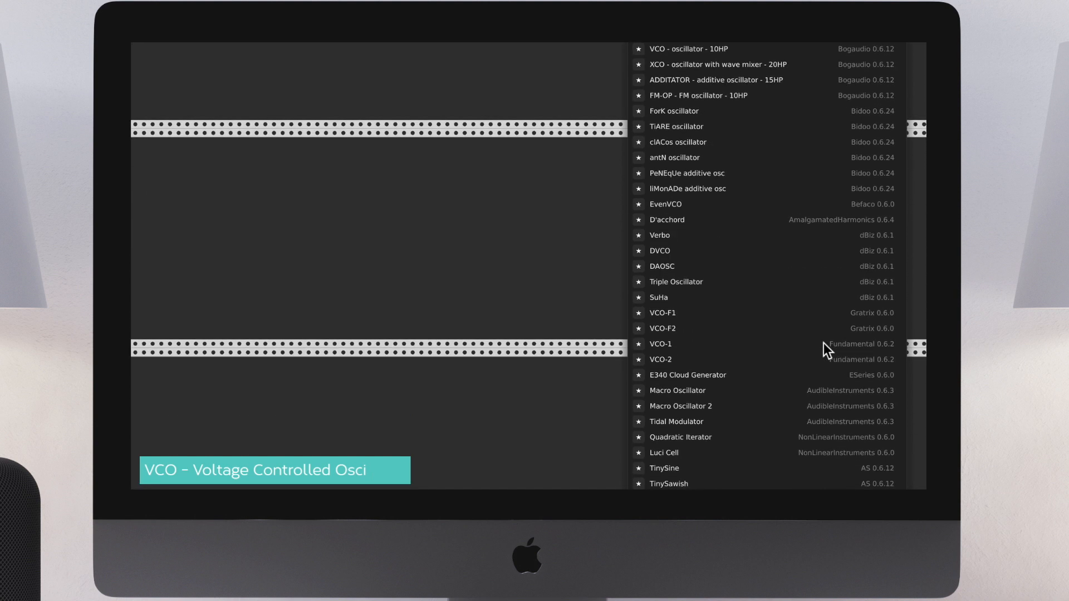
left_click(661, 344)
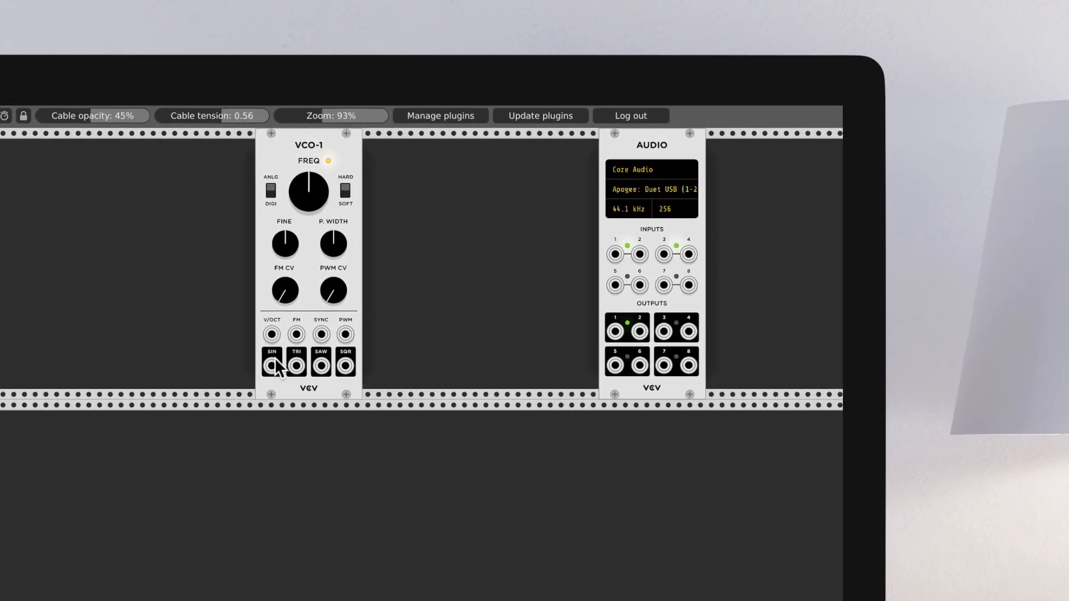
Connect the SIN output of VCO-1 to inputs 1 and 2 of the Audio module.
left_click_drag(235, 388, 311, 388)
left_click_drag(262, 418, 540, 308)
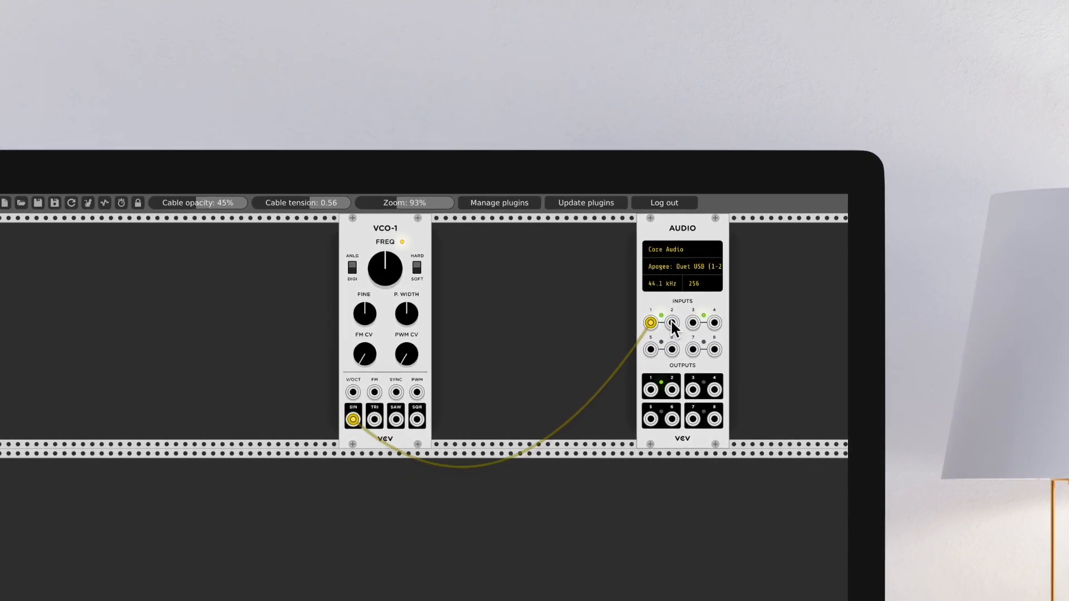
left_click_drag(375, 416, 404, 413)
left_click_drag(483, 389, 674, 333)
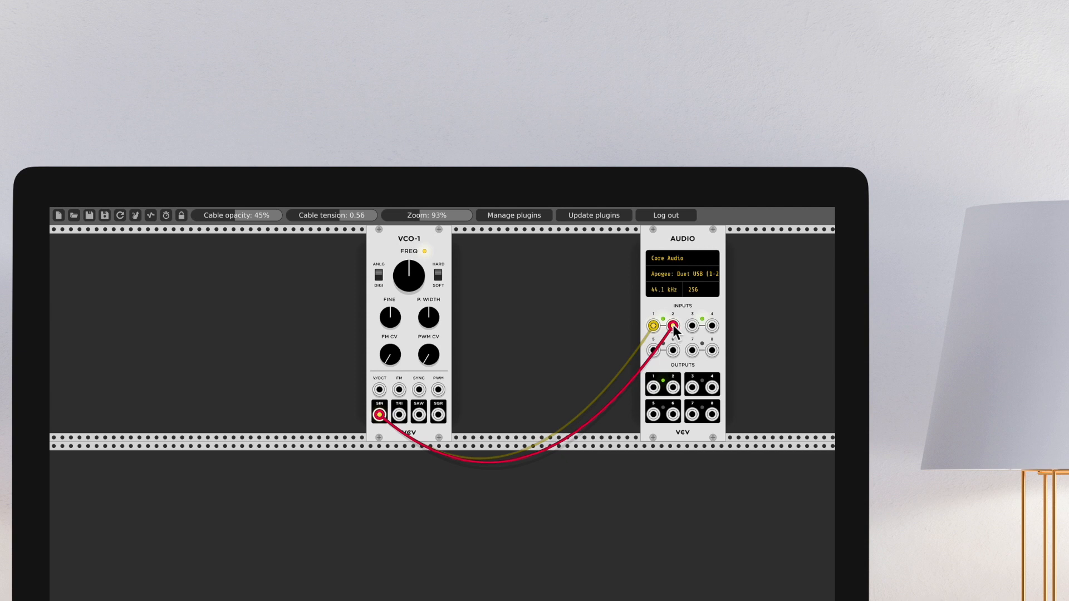
left_click_drag(673, 326, 620, 335)
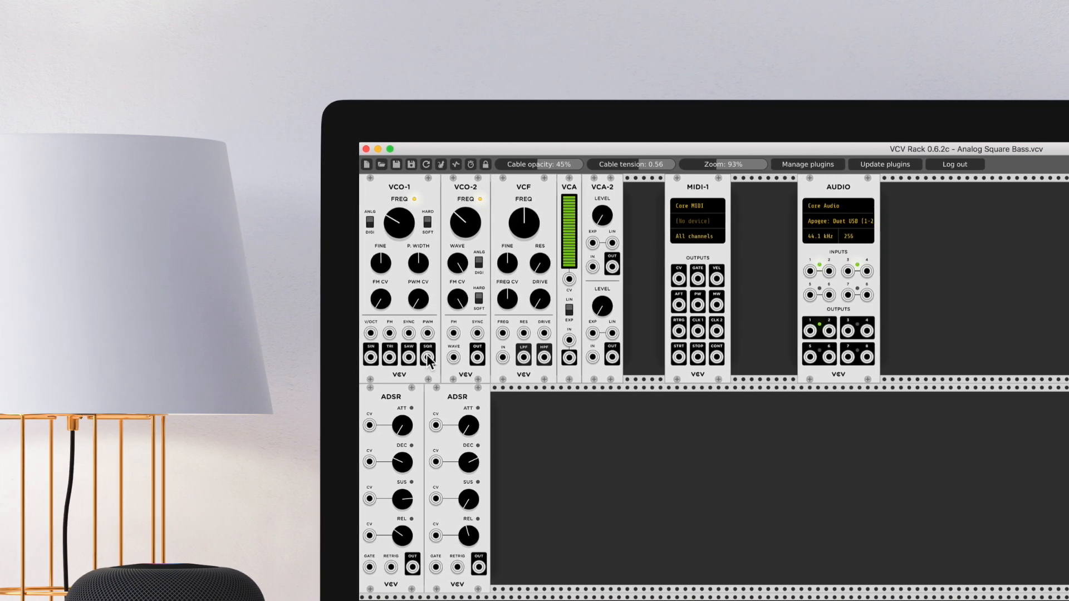
In the Analog Square Bass patch, connect VCO-1's SQR output to the IN jacks of the VCF and the VCA.
left_click_drag(426, 356, 401, 362)
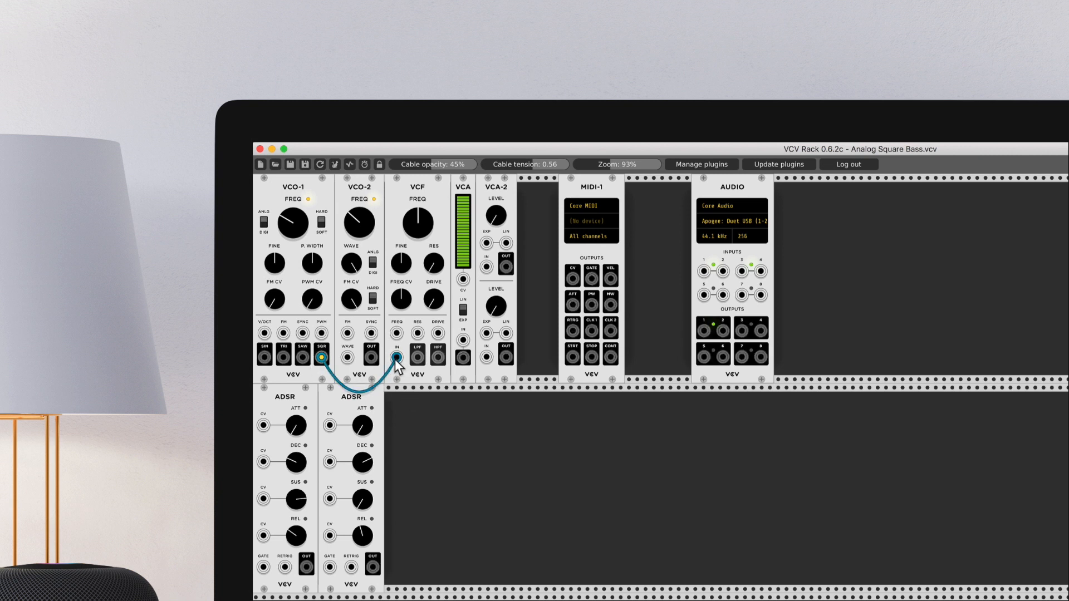
left_click_drag(430, 378, 434, 378)
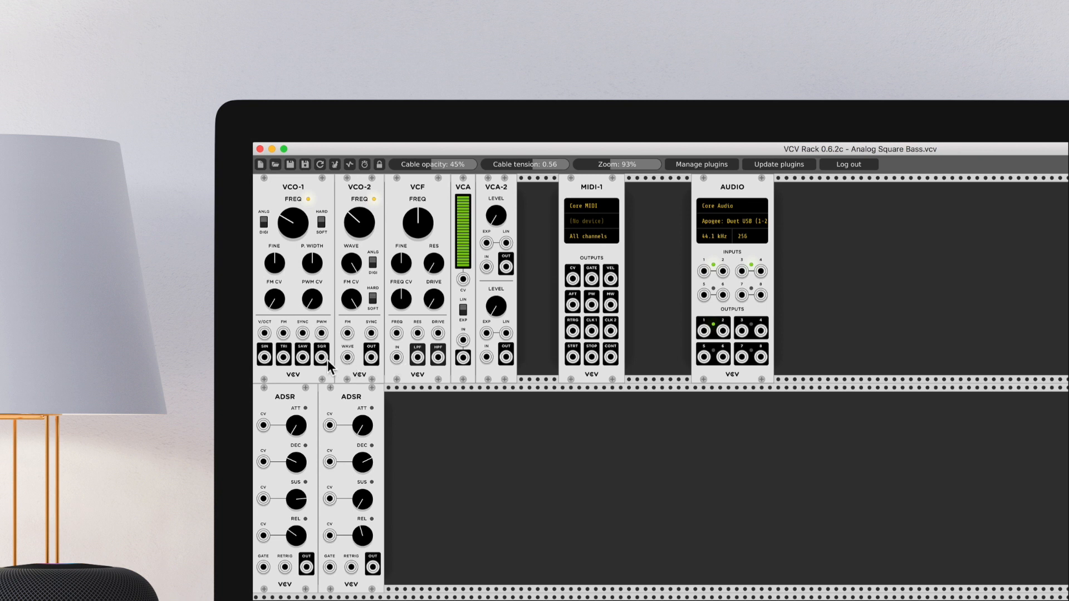
left_click_drag(322, 357, 397, 359)
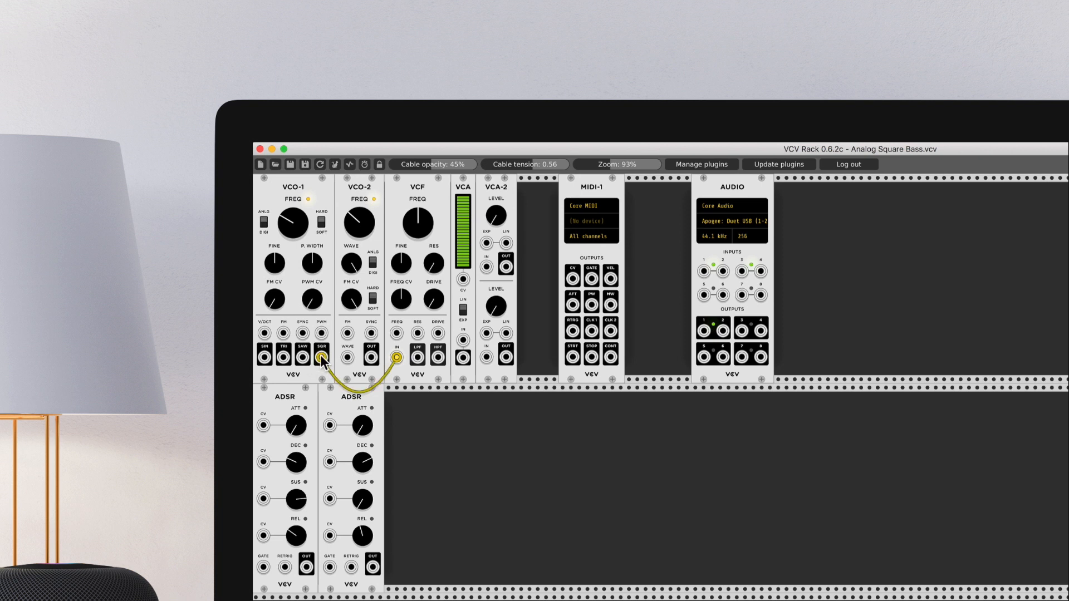
left_click_drag(322, 357, 321, 357)
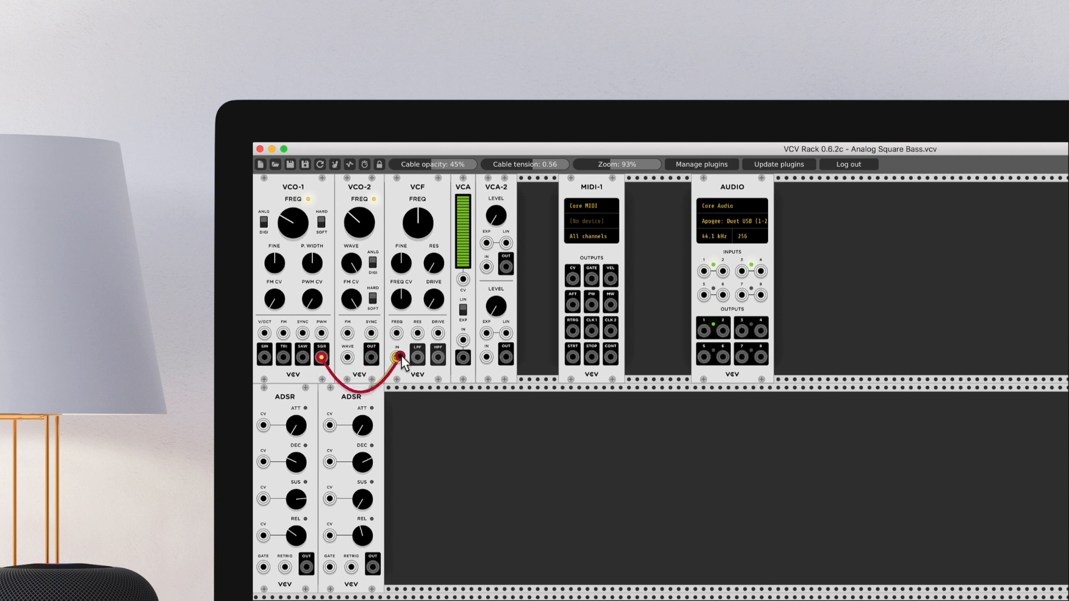
left_click_drag(419, 379, 463, 341)
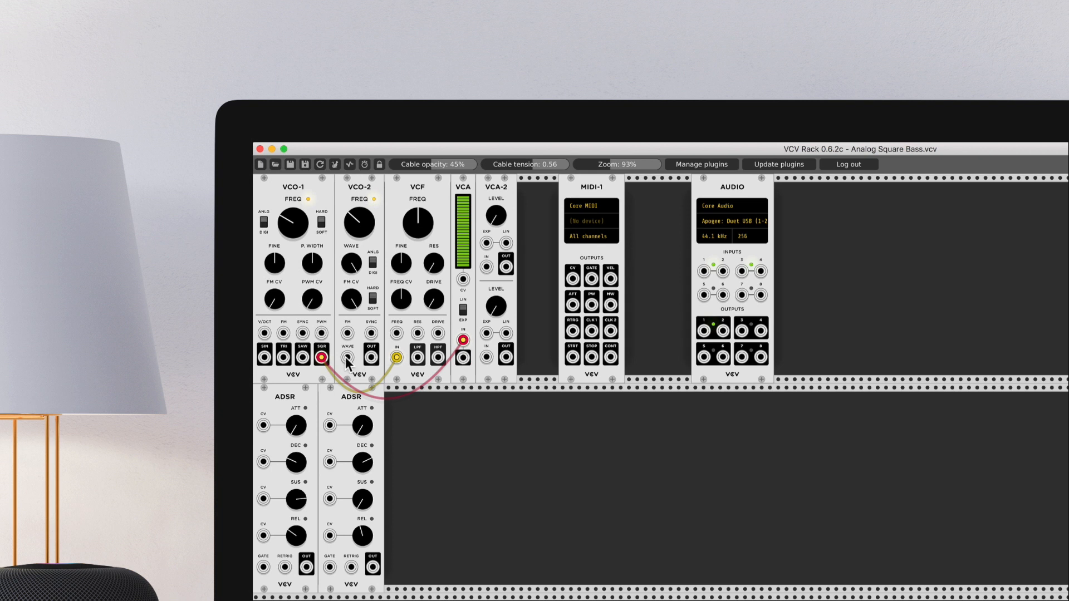
Connect VCO-1's SQR output to the second ADSR's attack CV, VCA-2's lower EXP input and input 5 of the Audio module.
left_click_drag(321, 358, 322, 359)
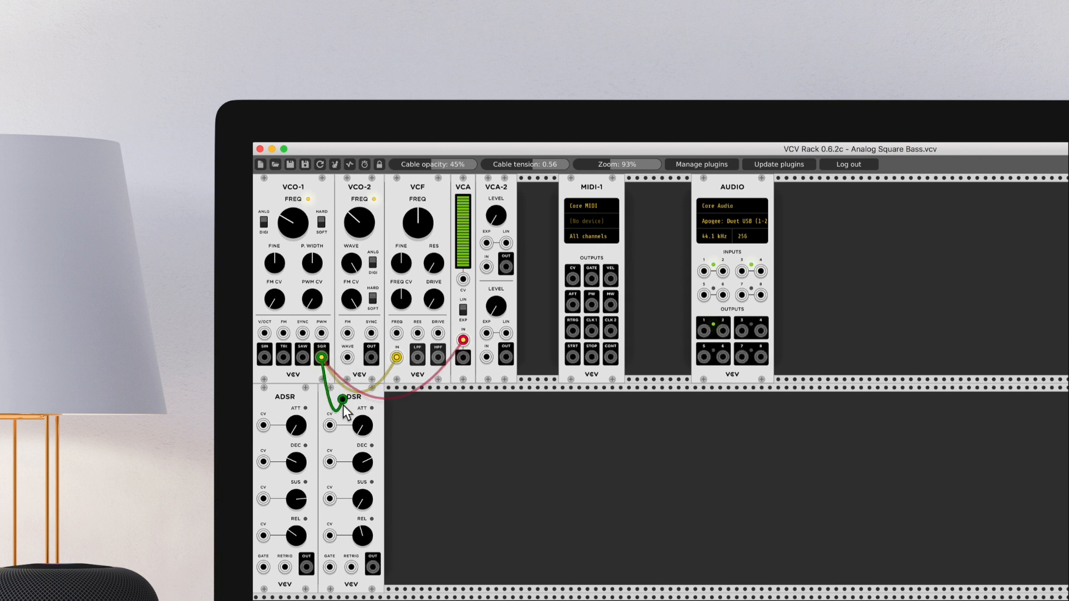
left_click_drag(337, 432, 330, 426)
left_click_drag(322, 359, 357, 353)
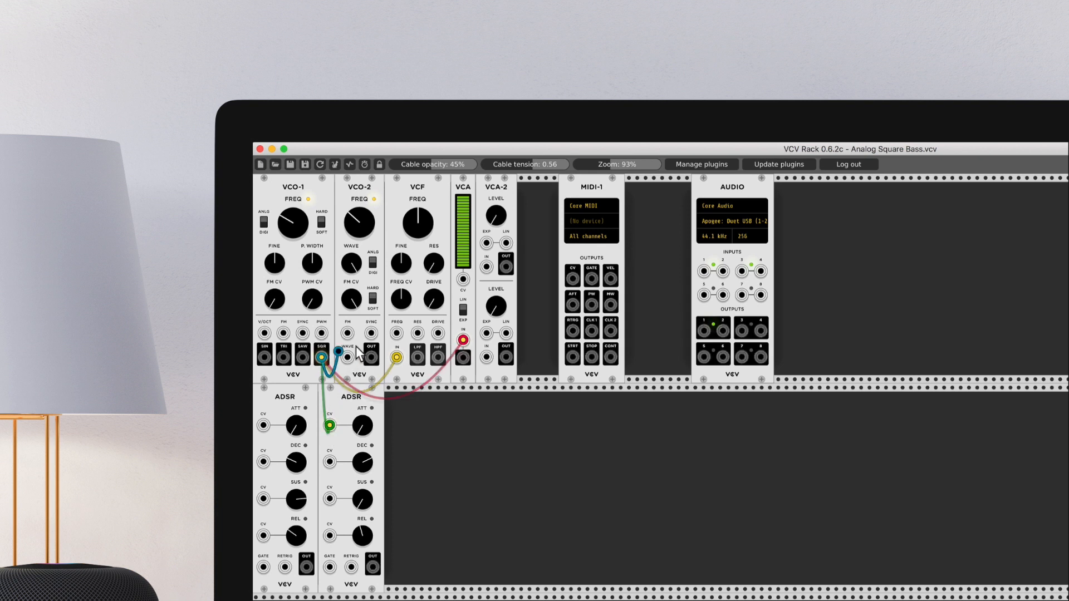
left_click_drag(490, 338, 488, 334)
left_click_drag(322, 358, 704, 295)
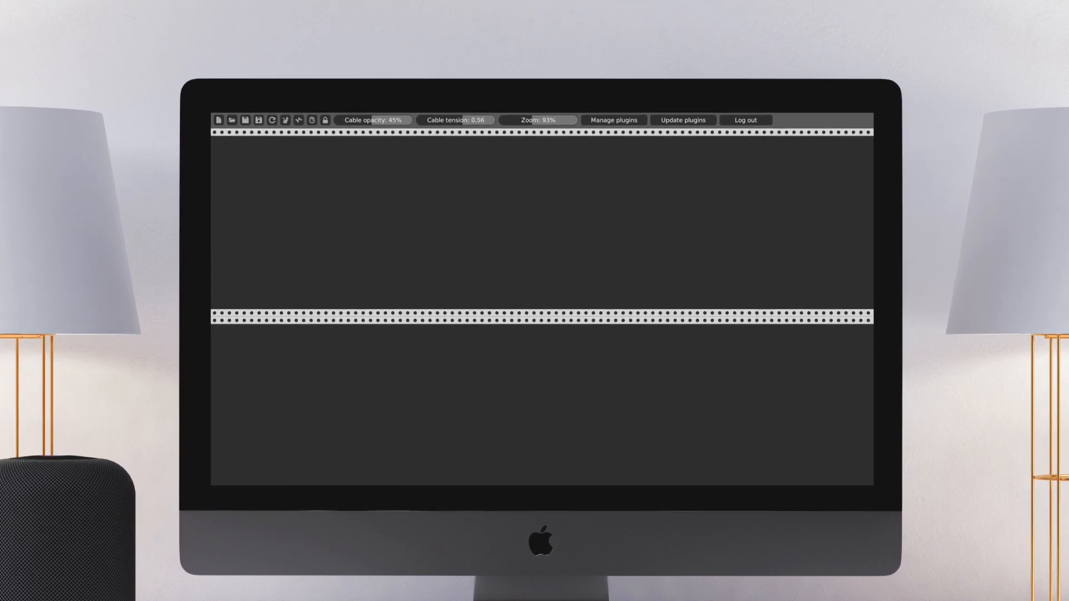
Add the Fundamental VCO-1 to the empty rack and place it at the start of the first row.
right_click(377, 174)
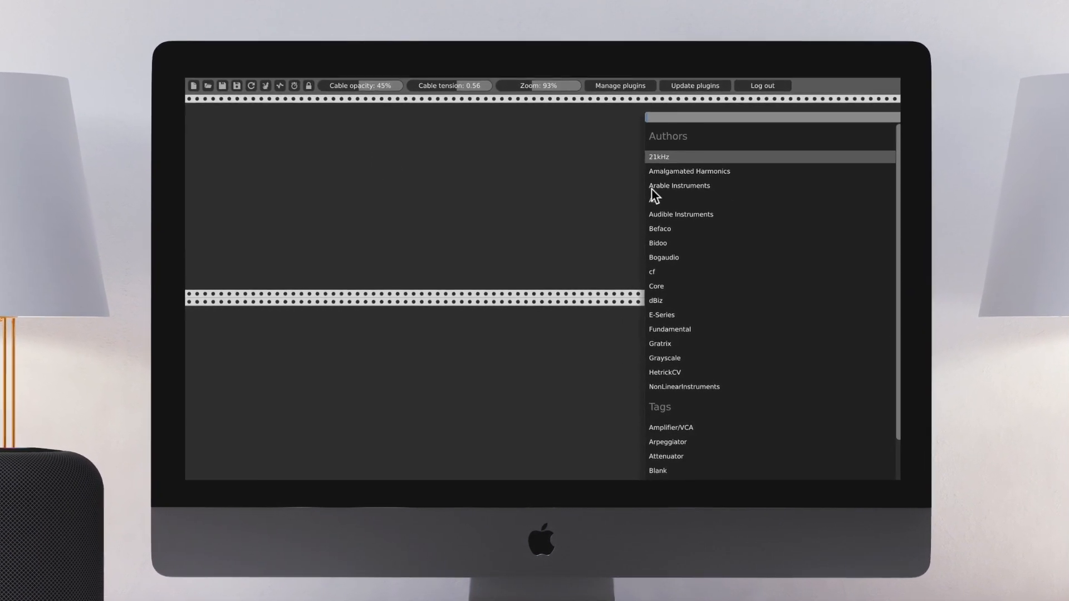
left_click(676, 326)
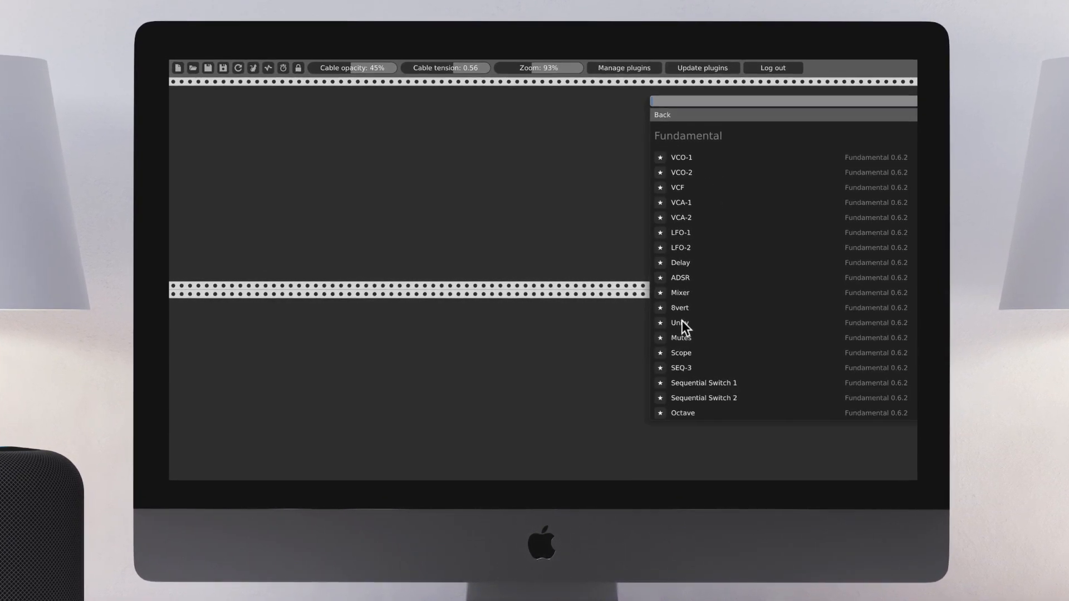
left_click(683, 155)
left_click_drag(356, 79, 196, 85)
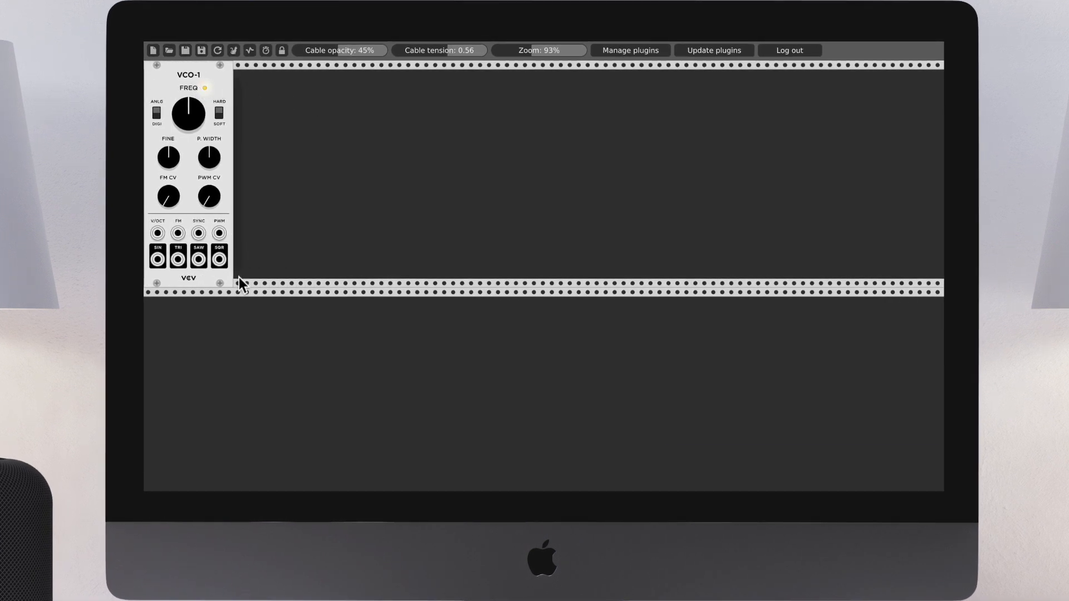
Search the module browser for VCA, add the Fundamental VCA-1 and place it directly beside VCO-1.
right_click(406, 97)
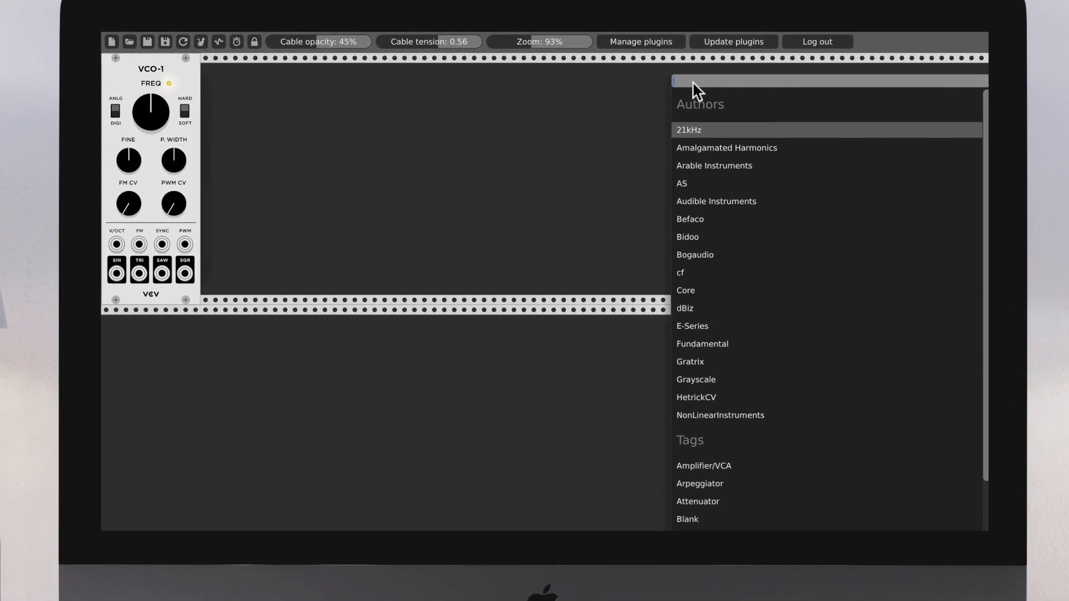
type("VCA")
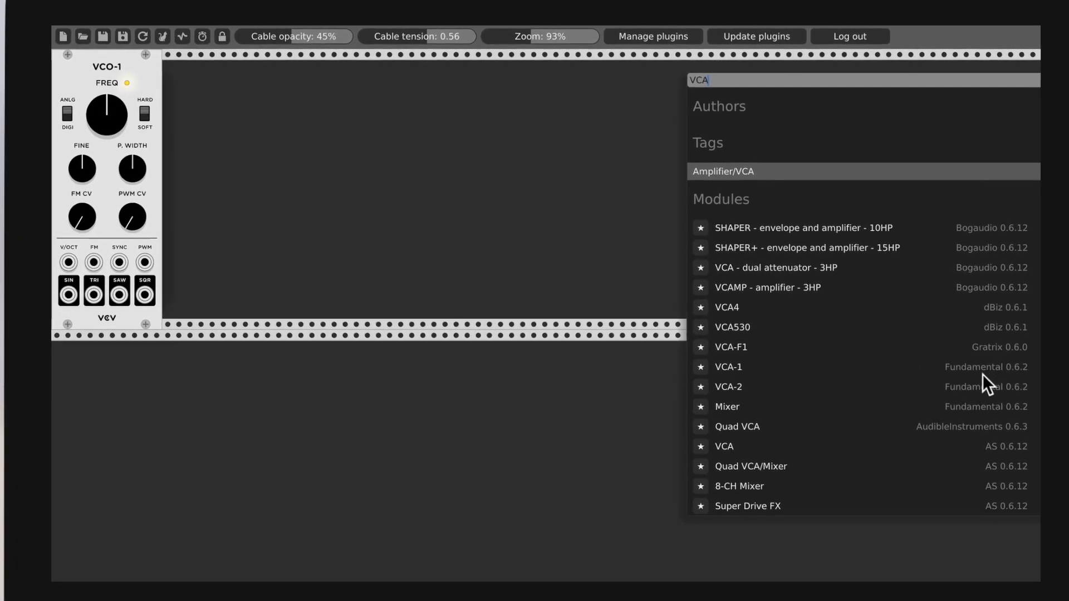
left_click(733, 369)
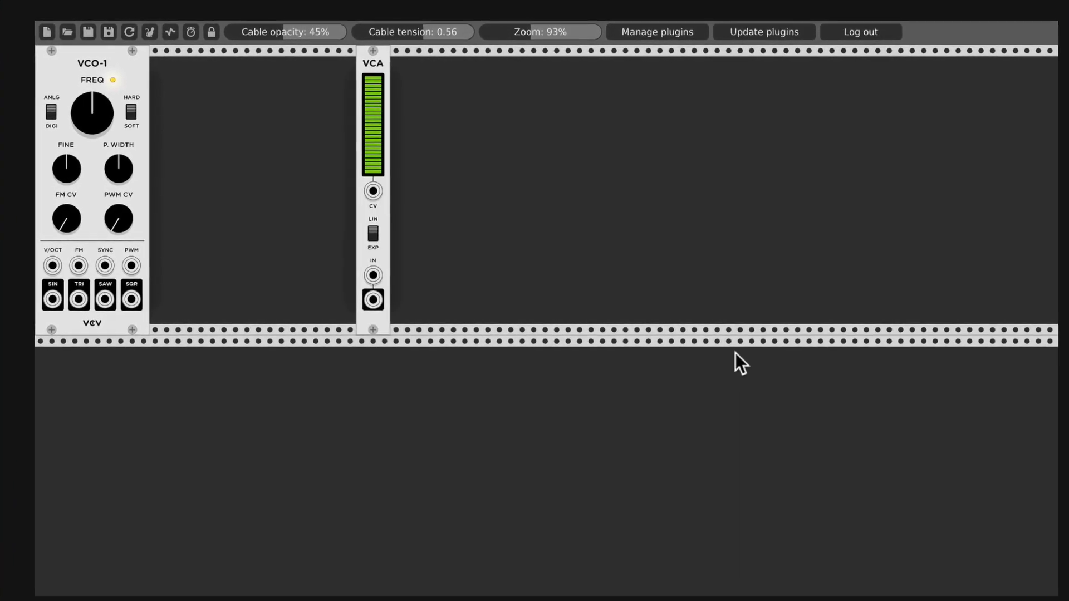
left_click_drag(372, 61, 149, 65)
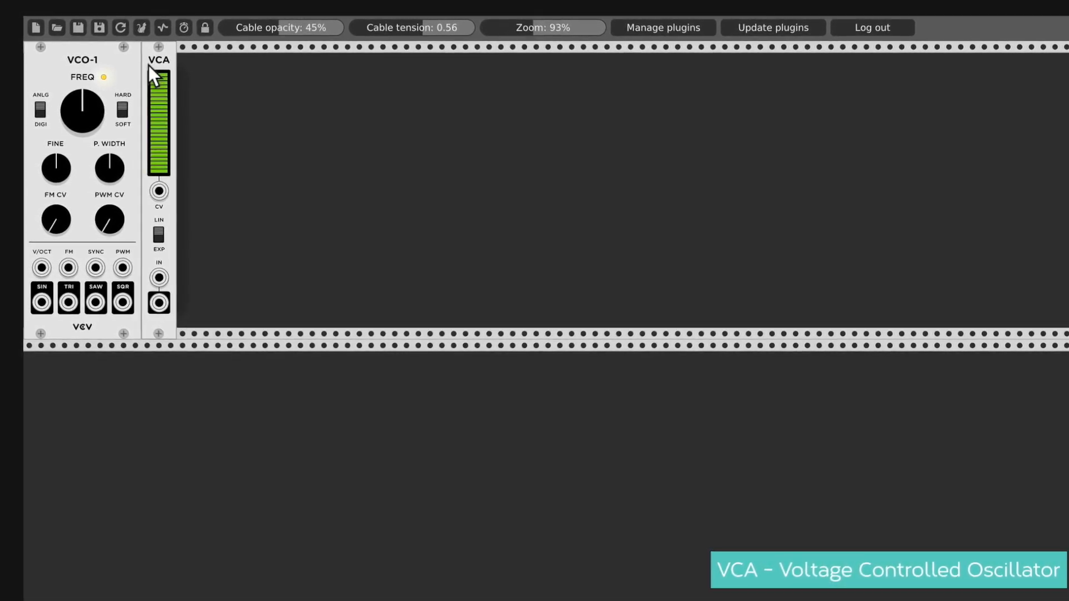
Add the Core Audio module to the first row, leaving a gap after the VCA.
right_click(492, 114)
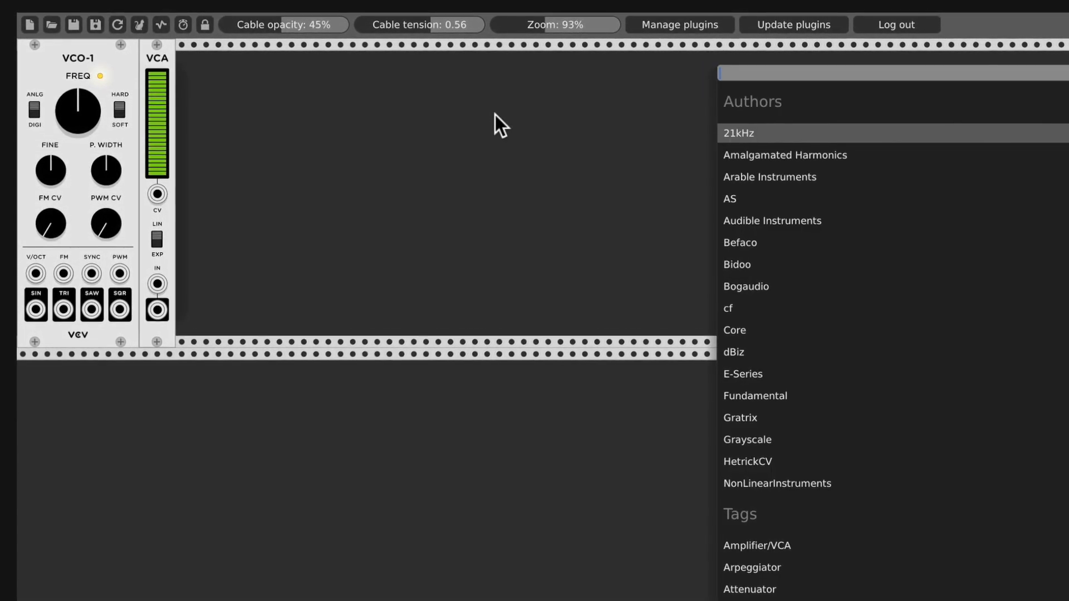
left_click(746, 330)
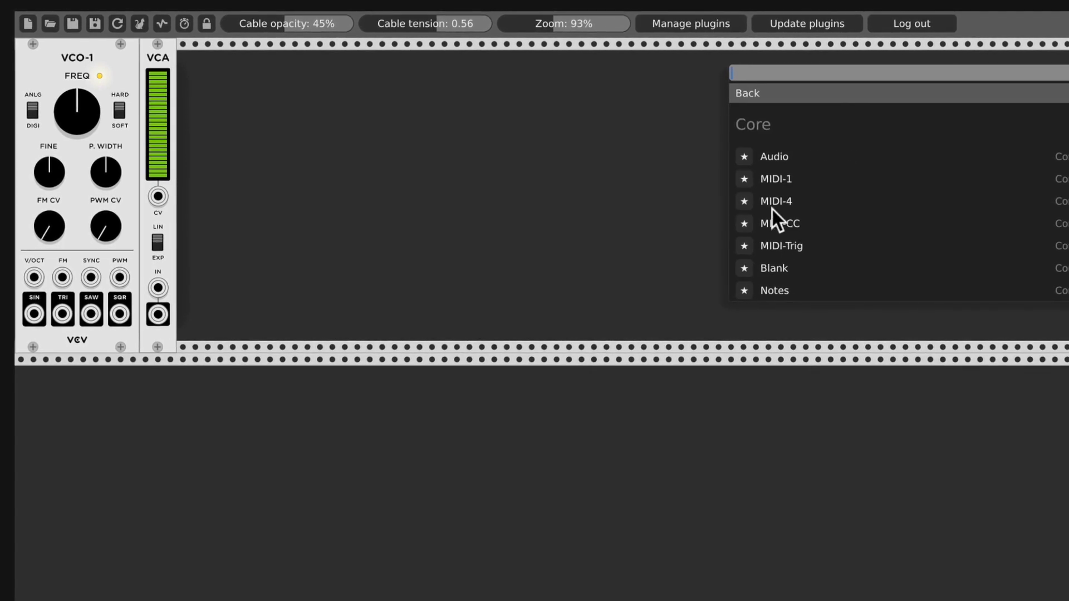
left_click(775, 157)
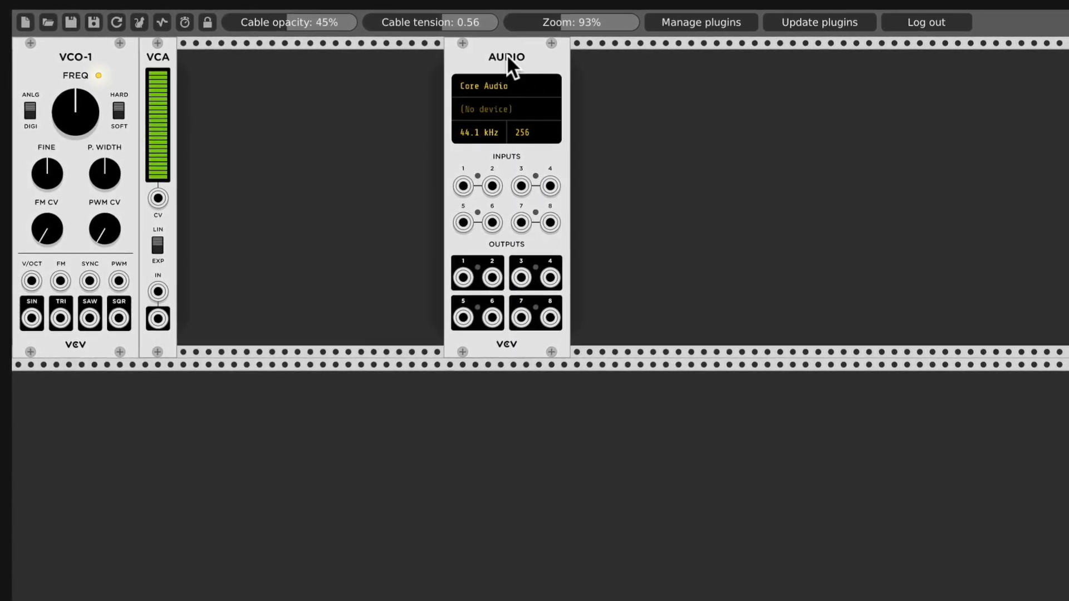
Add the Core MIDI-1 module and place it directly beside the Audio module.
right_click(703, 106)
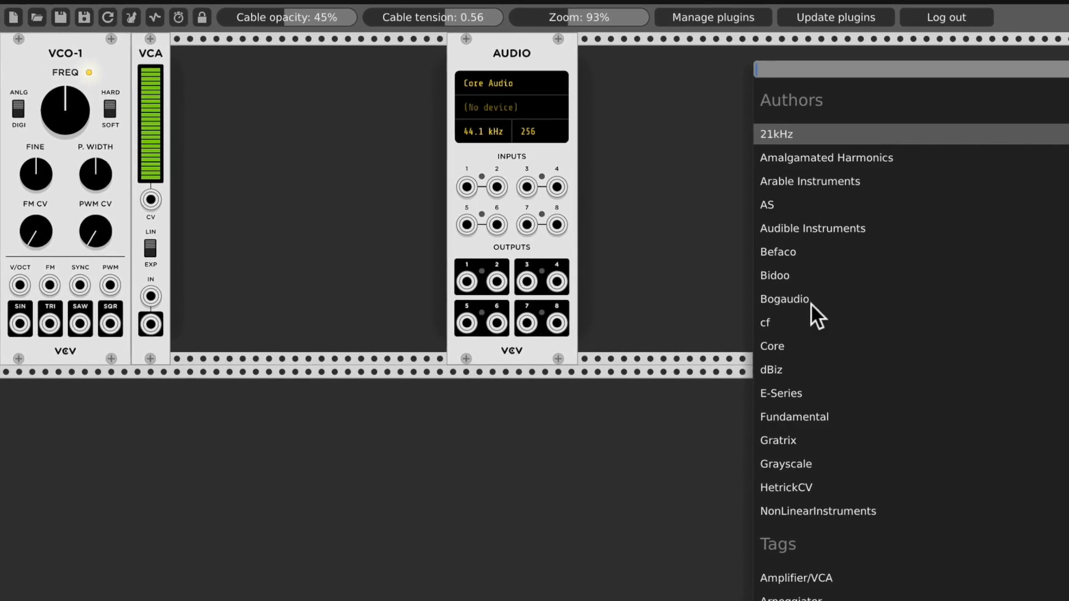
left_click(793, 345)
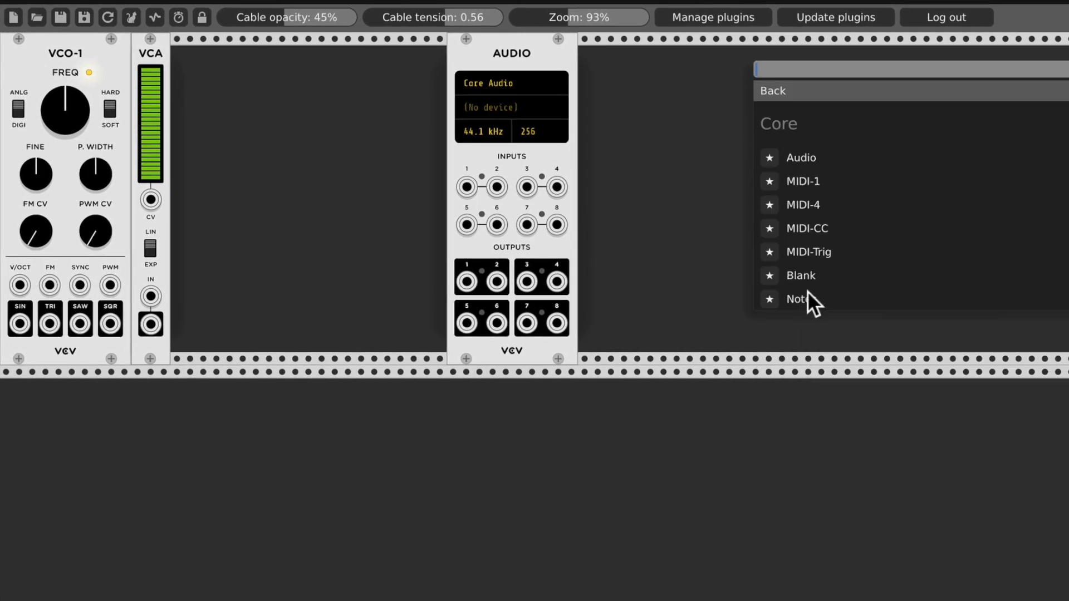
left_click(808, 180)
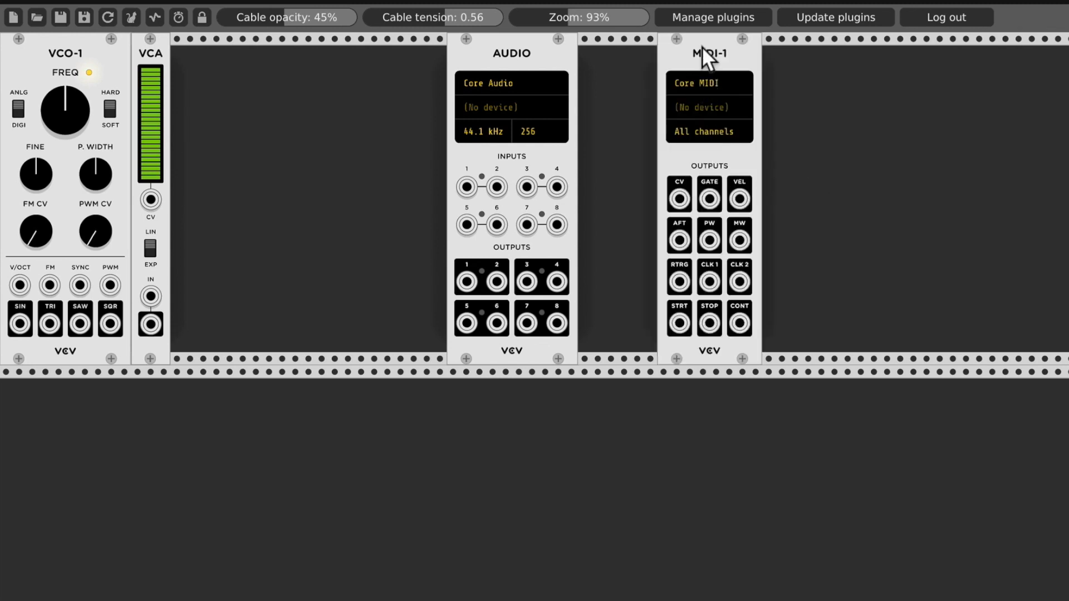
left_click_drag(702, 47, 619, 50)
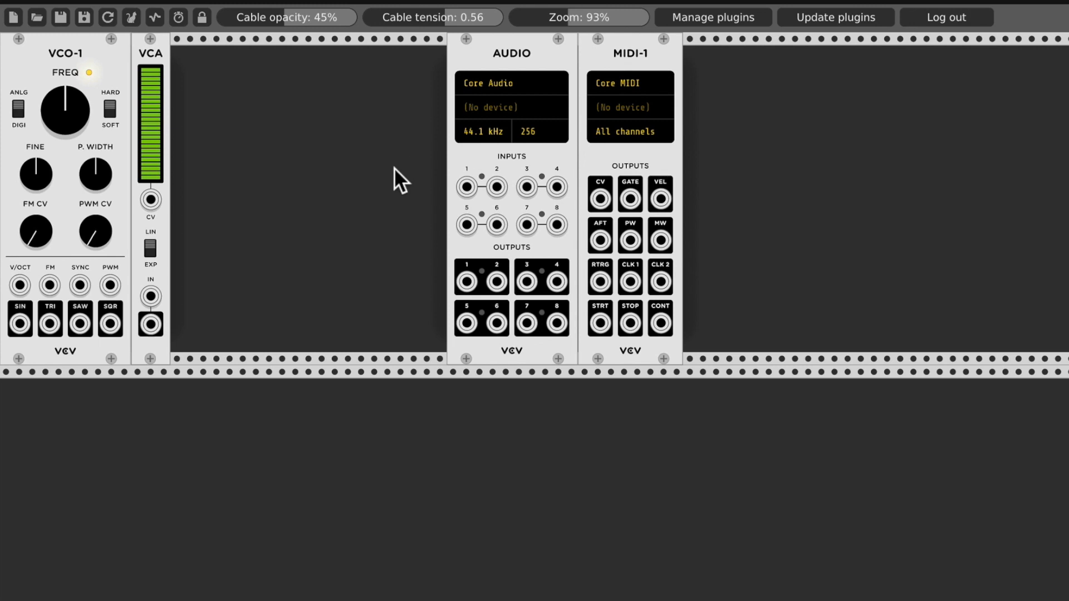
Keep Core Audio as the Audio module's driver and set its device to Apogee: Duet USB (1-2 in, 1-4 out).
left_click(506, 78)
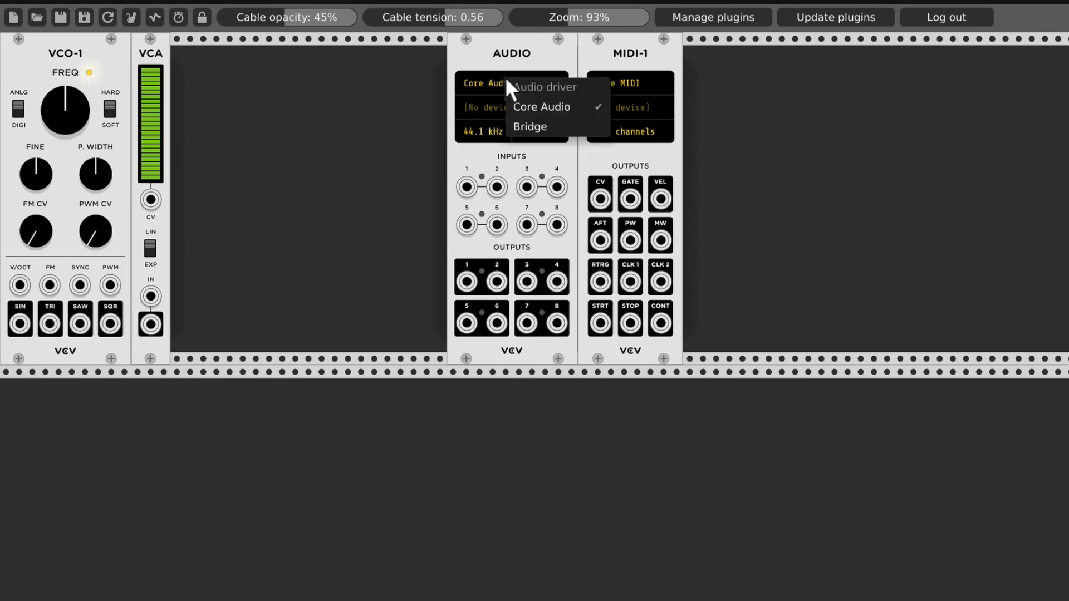
left_click(497, 79)
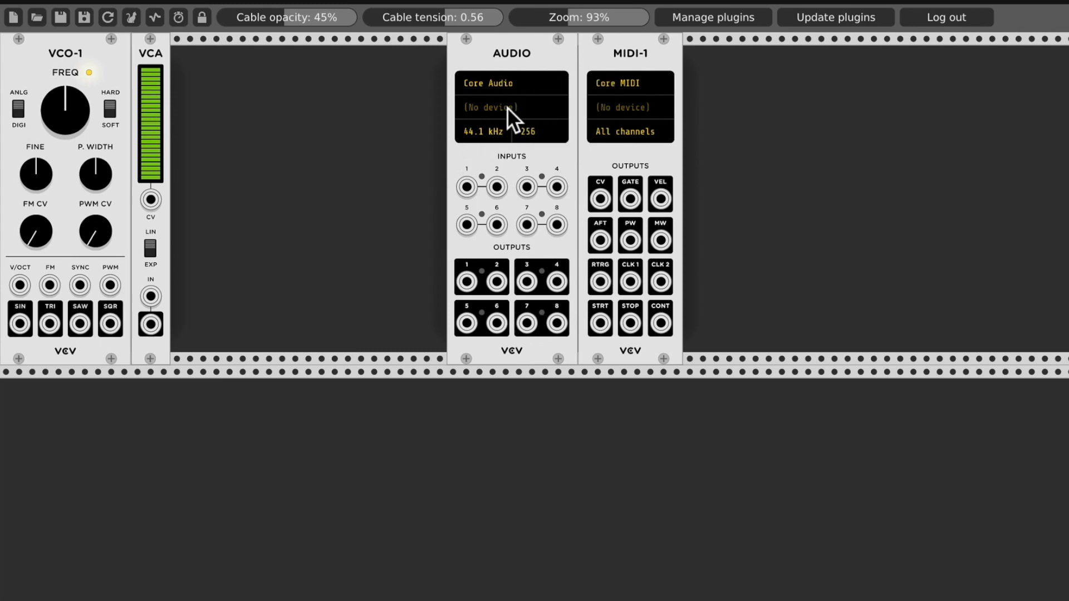
left_click(507, 107)
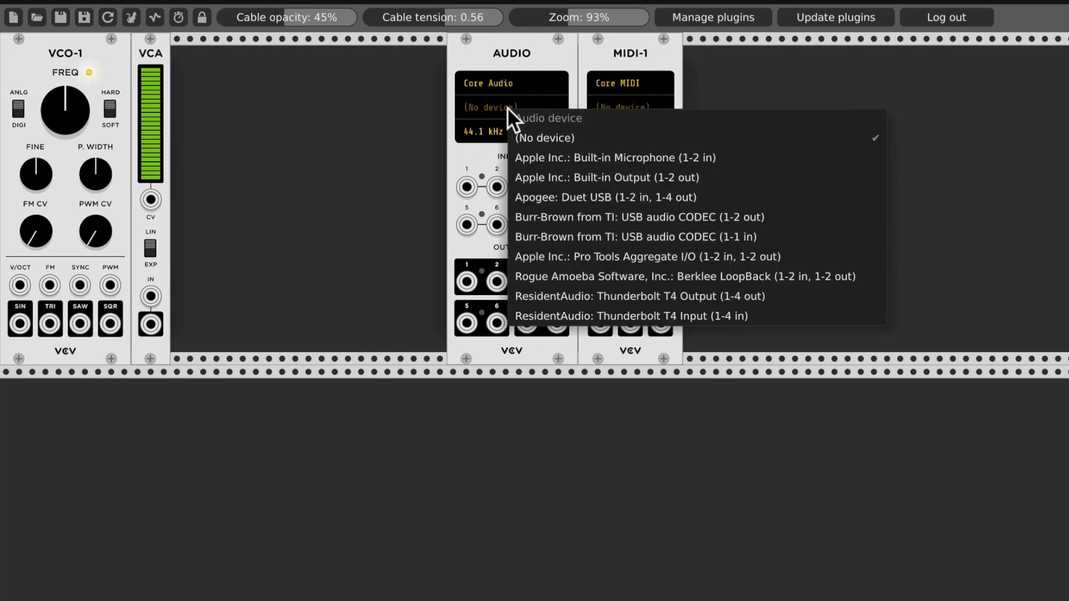
left_click(620, 196)
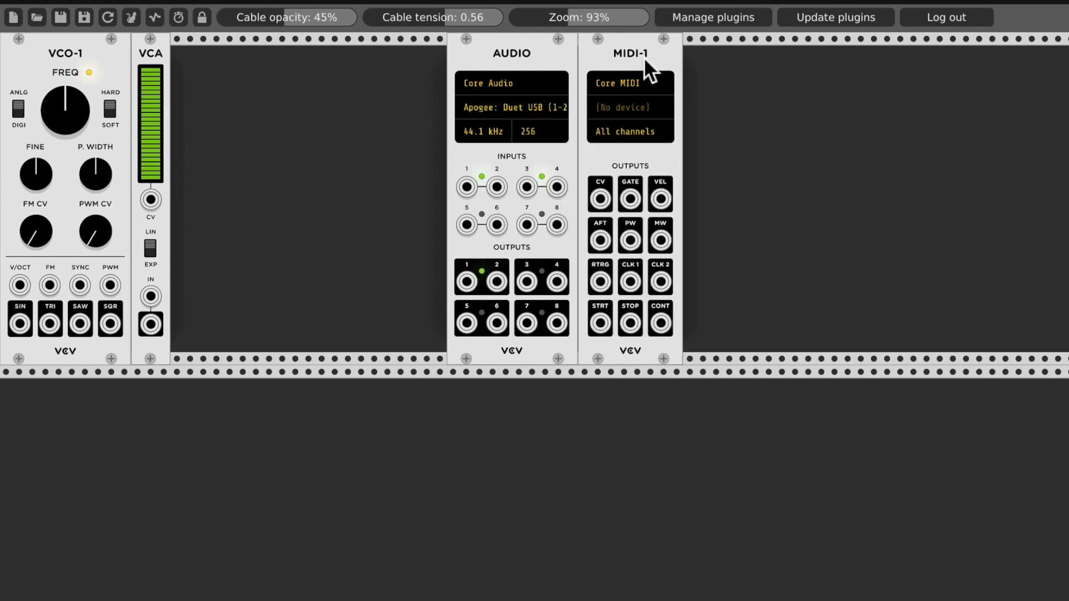
Set the MIDI-1 module to the Core MIDI driver and the KOMPLETE KONTROL S61 MK2 Port 1 device.
left_click(639, 78)
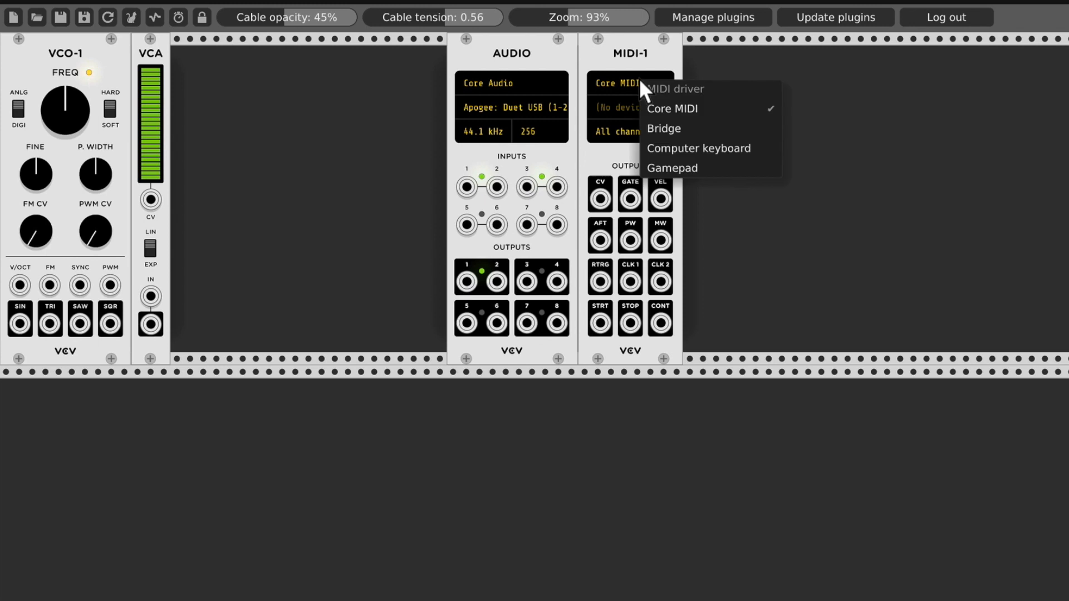
left_click(660, 104)
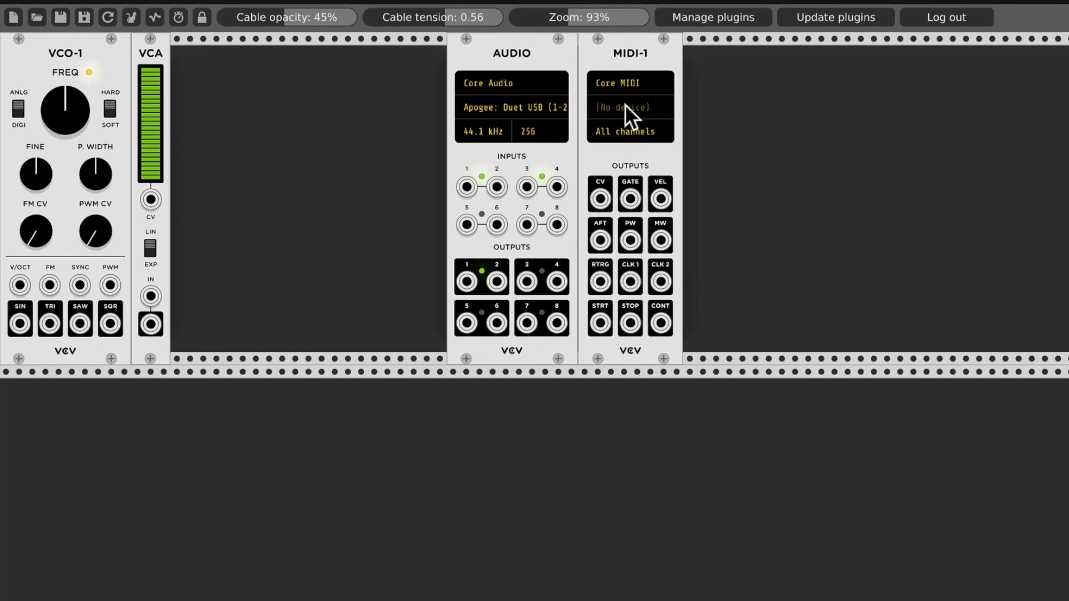
left_click(625, 104)
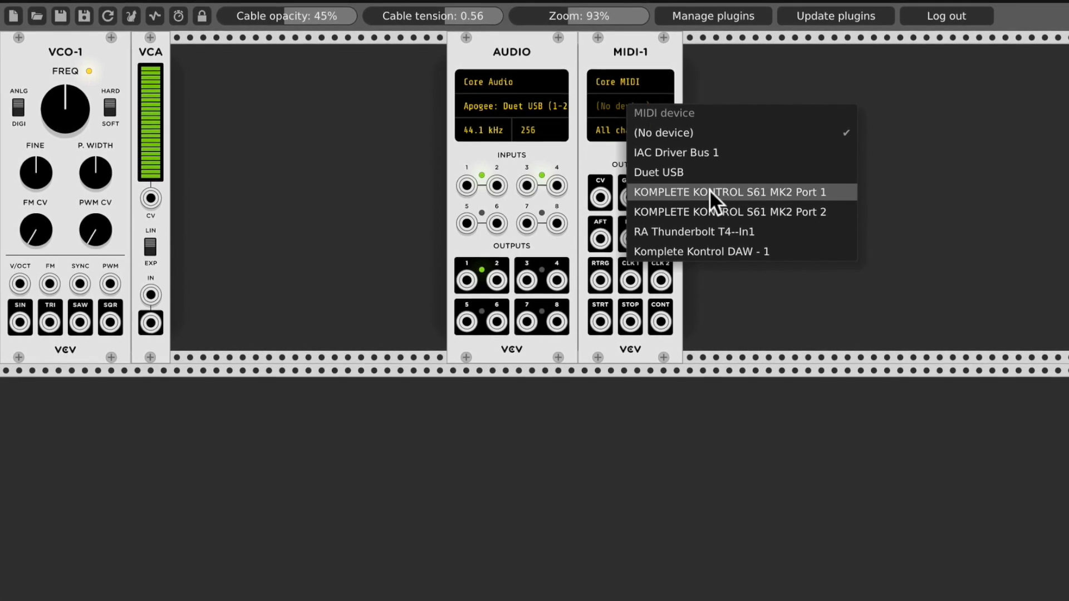
left_click(724, 192)
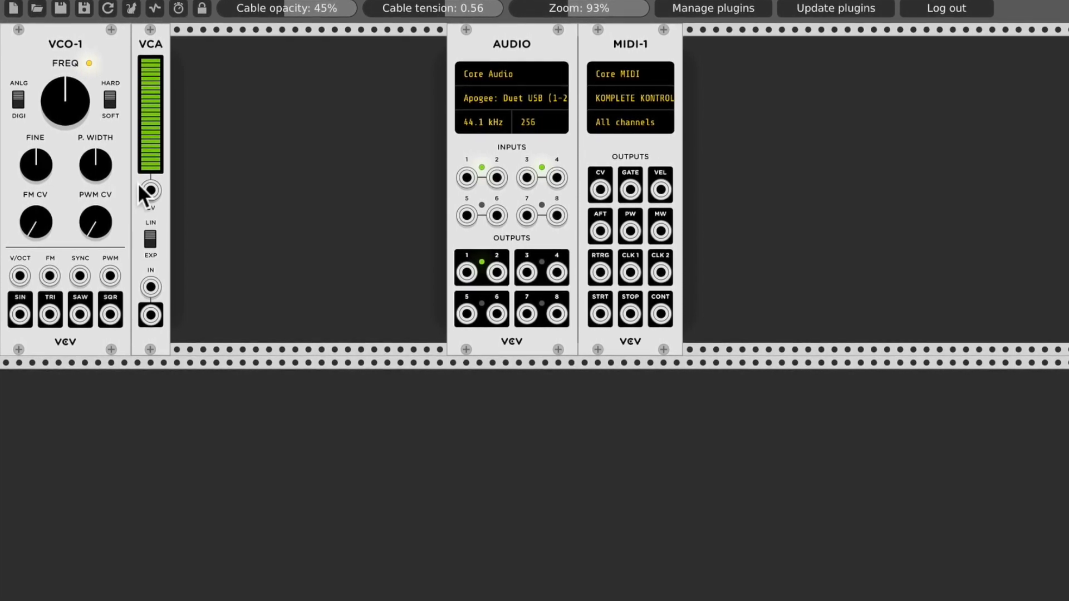
Connect VCO-1's SAW output to the VCA's IN, and the VCA's output to inputs 1 and 2 of the Audio module.
left_click_drag(78, 310, 148, 276)
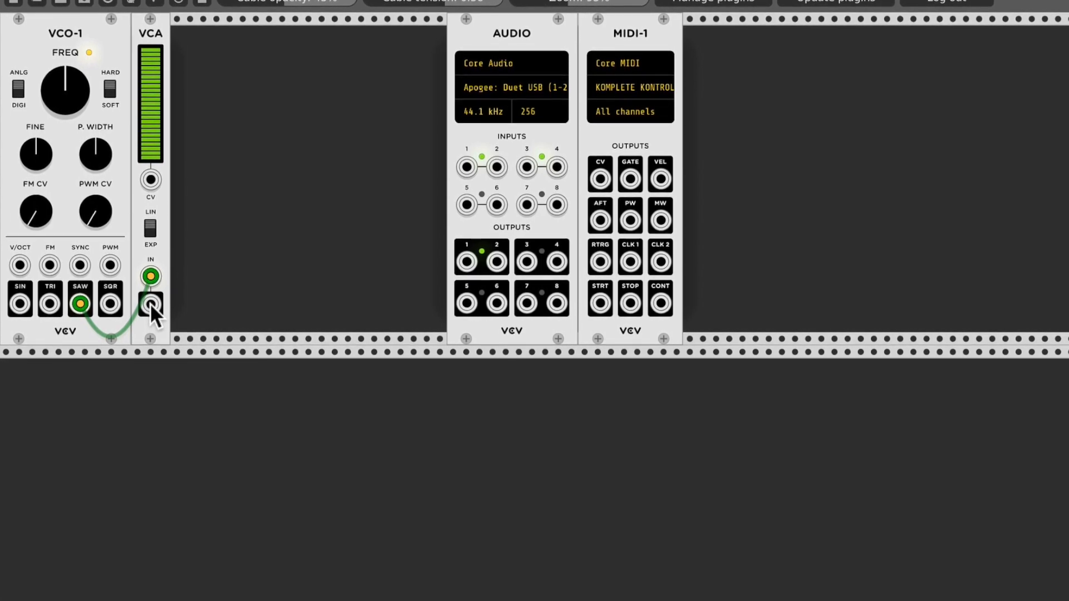
left_click_drag(149, 302, 467, 161)
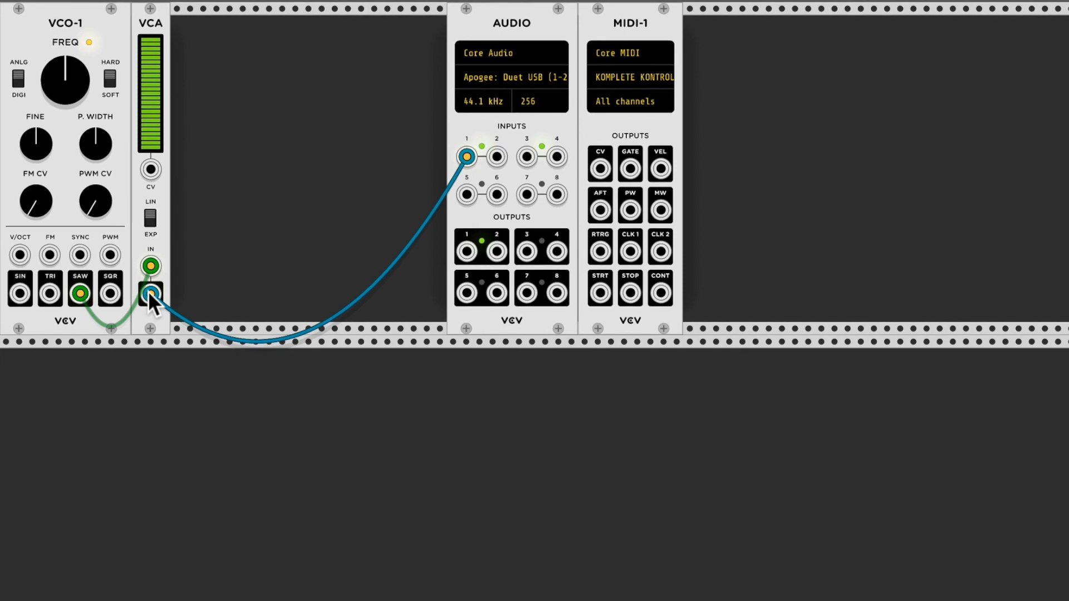
left_click_drag(151, 293, 497, 155)
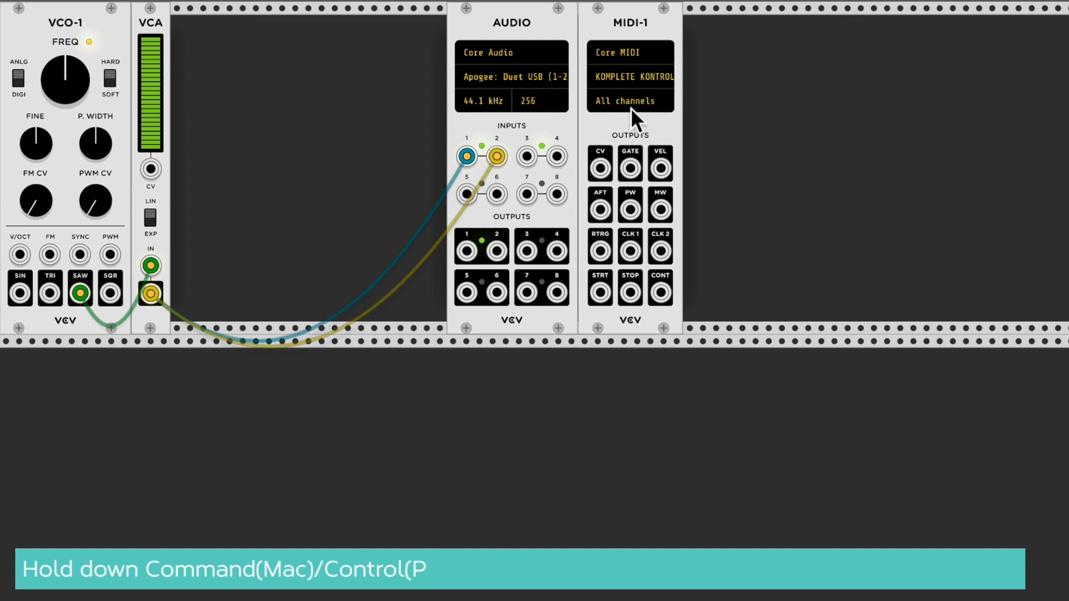
Connect MIDI-1's GATE output to the VCA's CV input and its CV output to VCO-1's V/OCT input.
left_click_drag(630, 168, 150, 170)
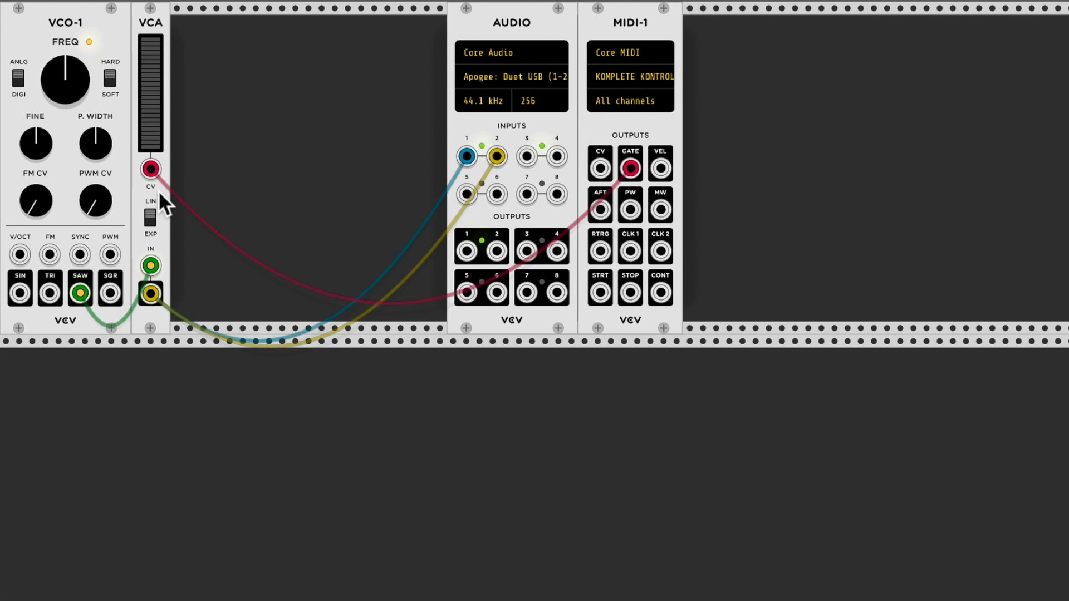
left_click_drag(599, 166, 600, 167)
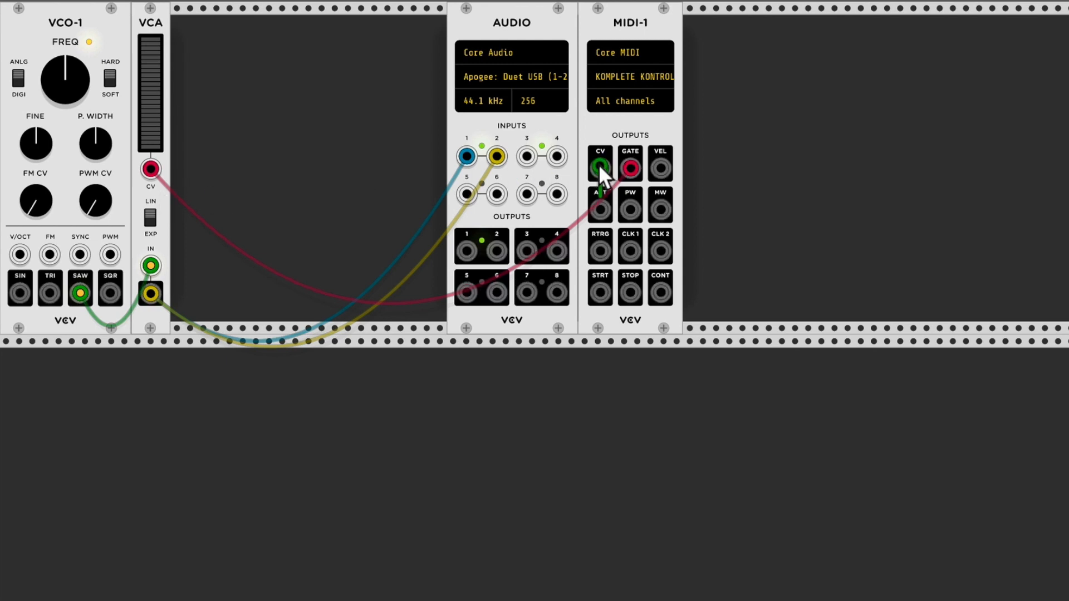
left_click_drag(553, 196, 22, 256)
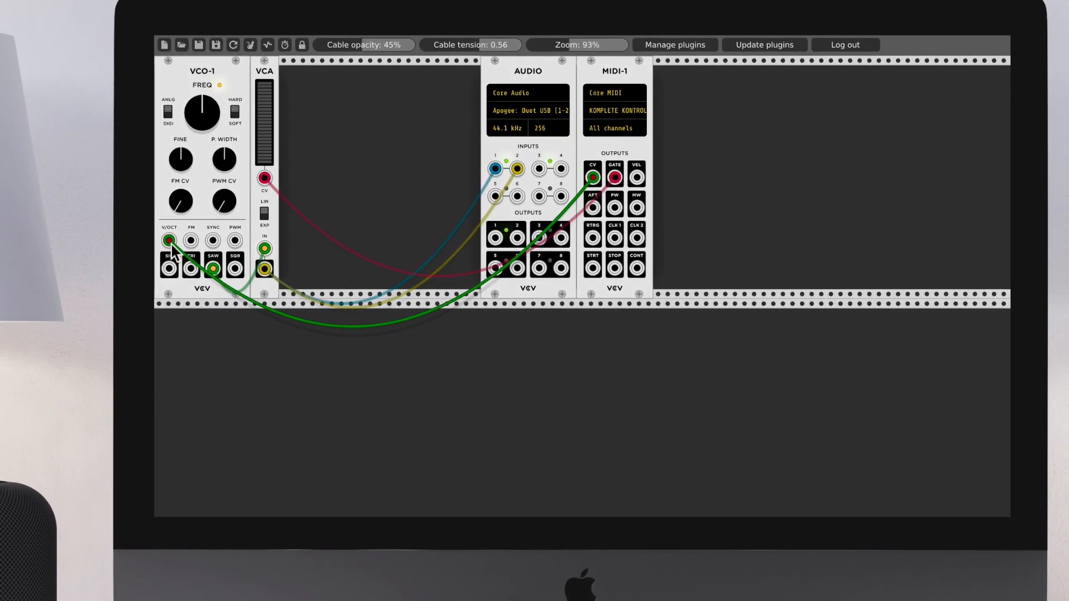
scroll(189, 114, "down", 1)
scroll(190, 115, "right", 1)
scroll(304, 120, "up", 1)
scroll(303, 120, "left", 1)
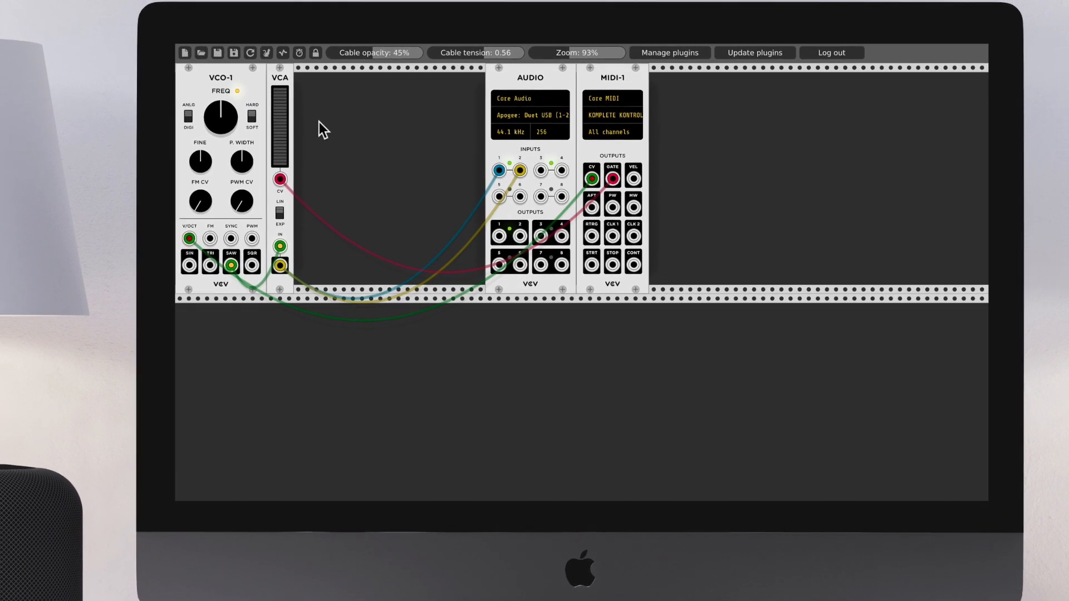
Save the patch as "Basic Patch" in the patches folder, replacing the existing file.
left_click(212, 50)
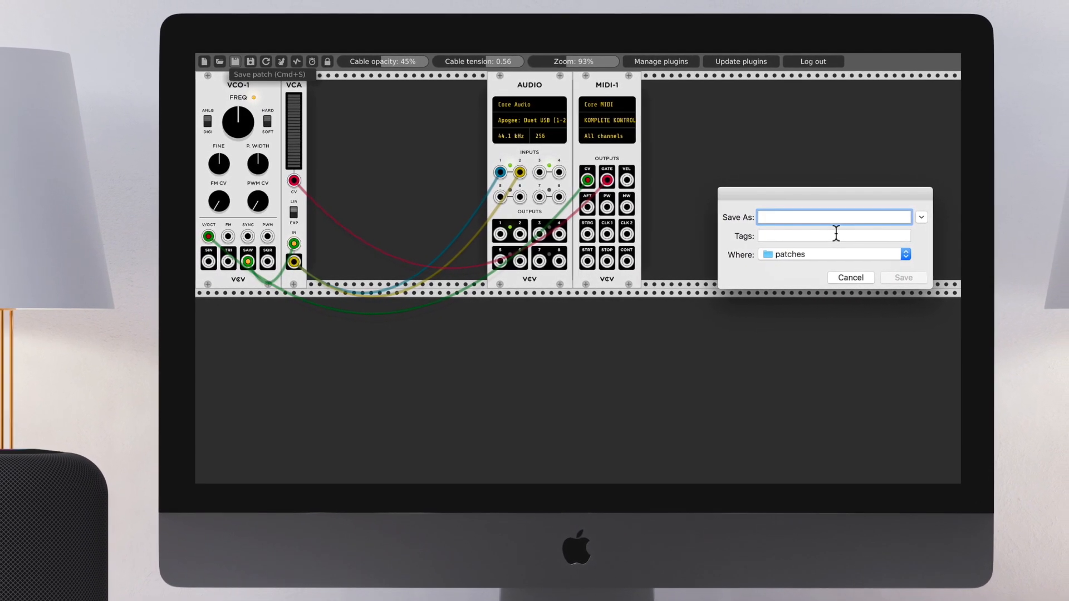
type("Basic Patch")
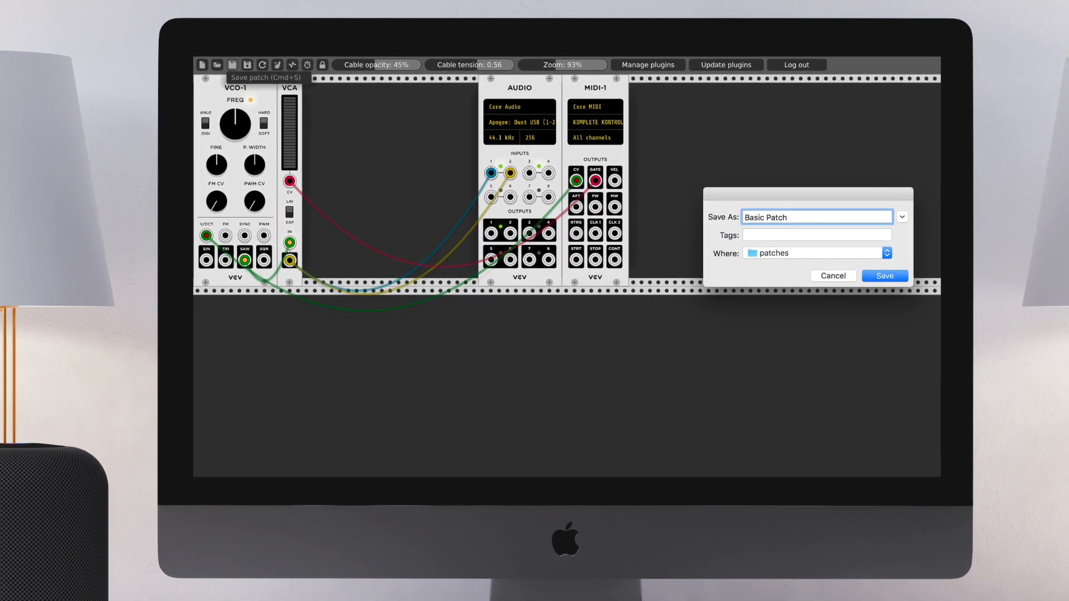
key("Return")
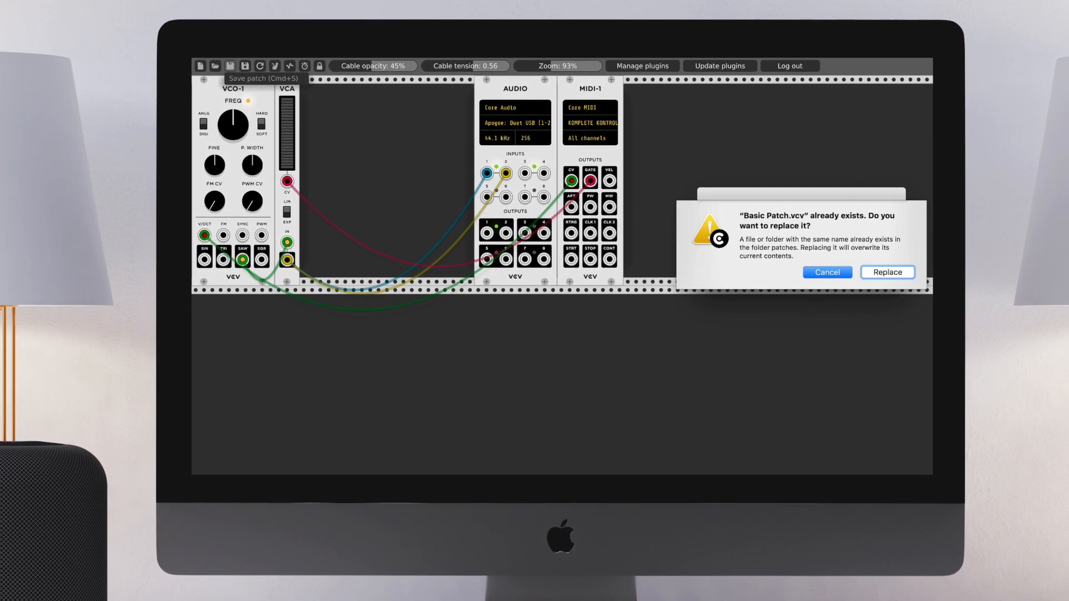
left_click(880, 272)
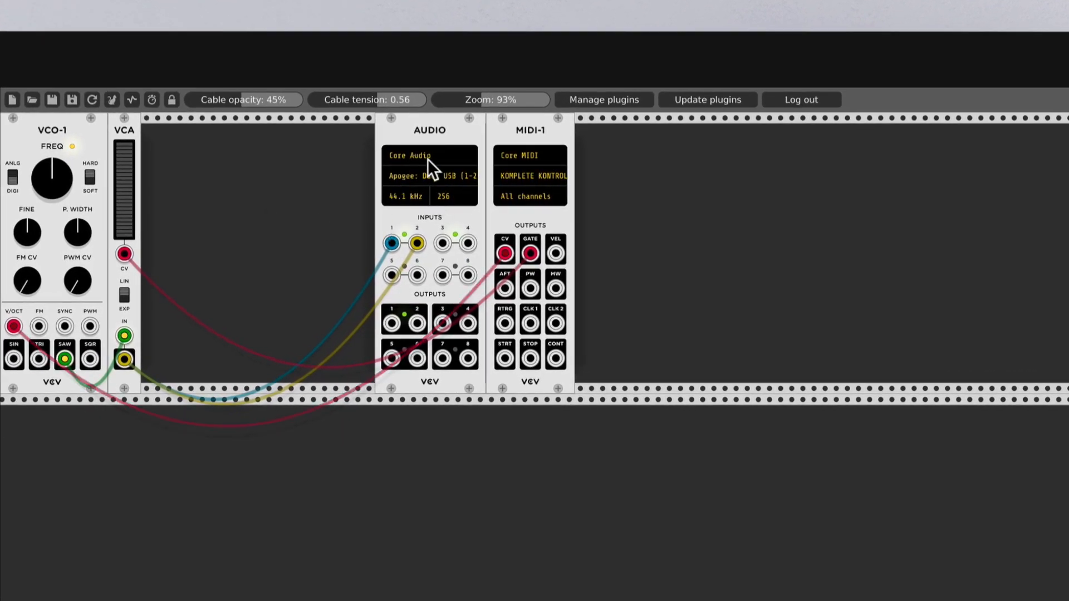
Move the Audio and MIDI-1 modules over so they sit directly beside the VCA with no gap.
left_click_drag(430, 125, 184, 133)
left_click_drag(536, 123, 234, 132)
scroll(236, 135, "left", 2)
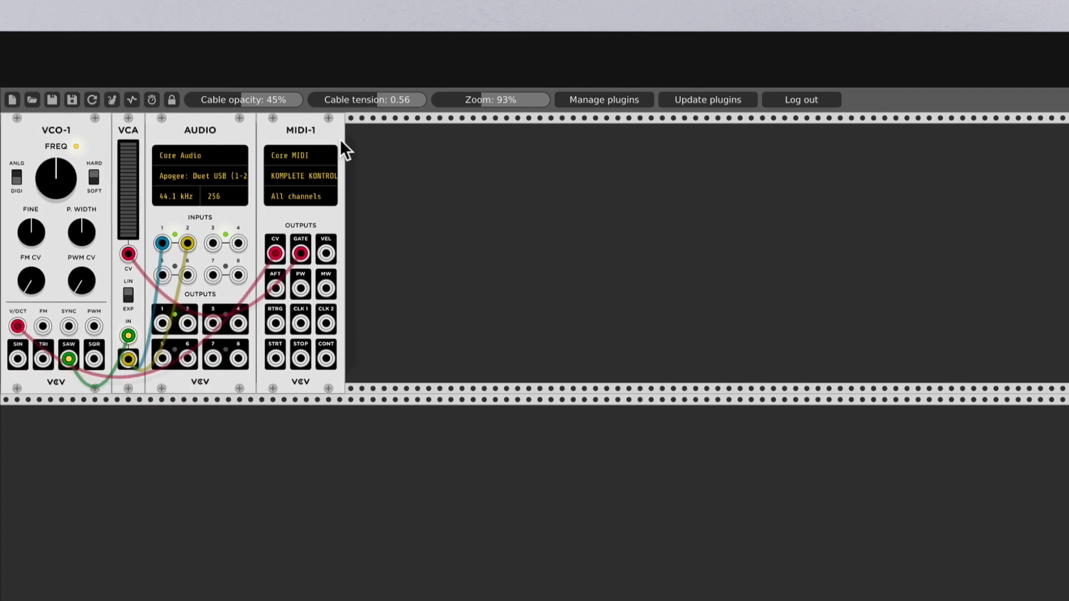
Add the Fundamental Scope module and place it directly beside MIDI-1.
right_click(435, 164)
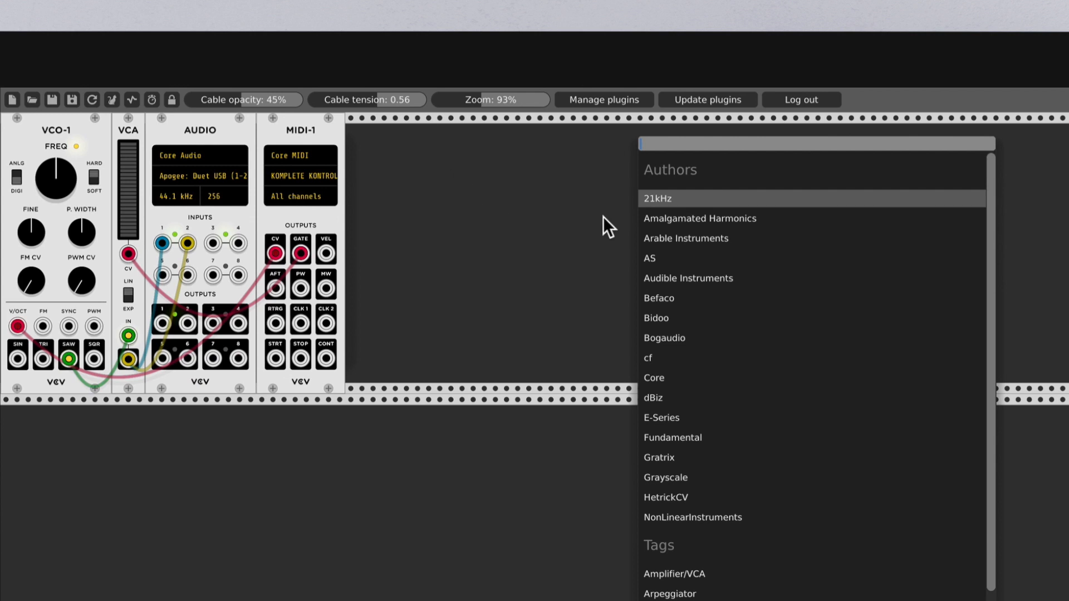
left_click(681, 434)
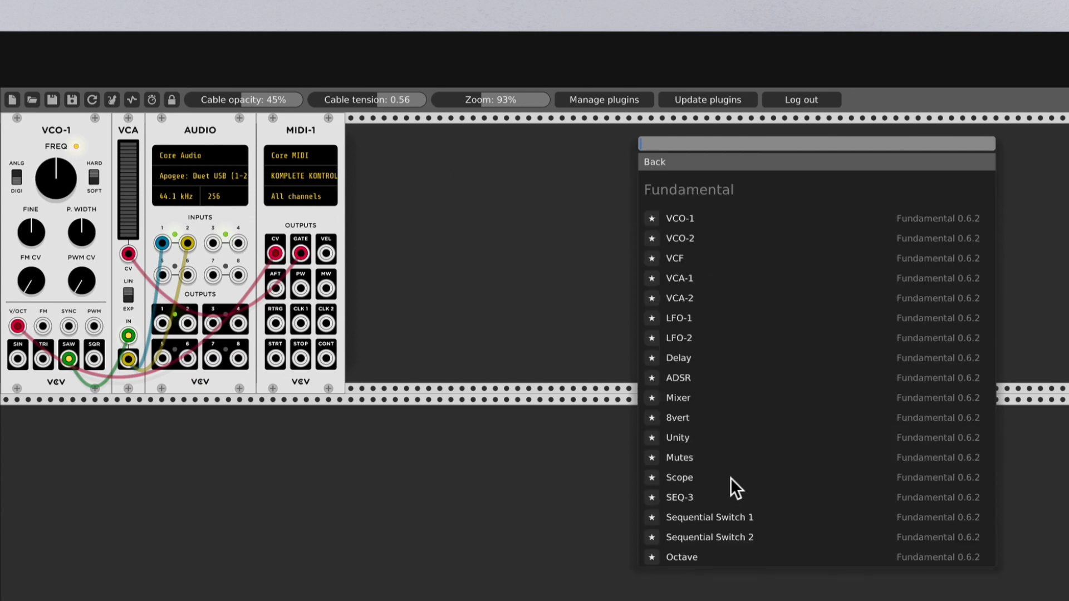
left_click(683, 477)
left_click_drag(423, 128, 402, 128)
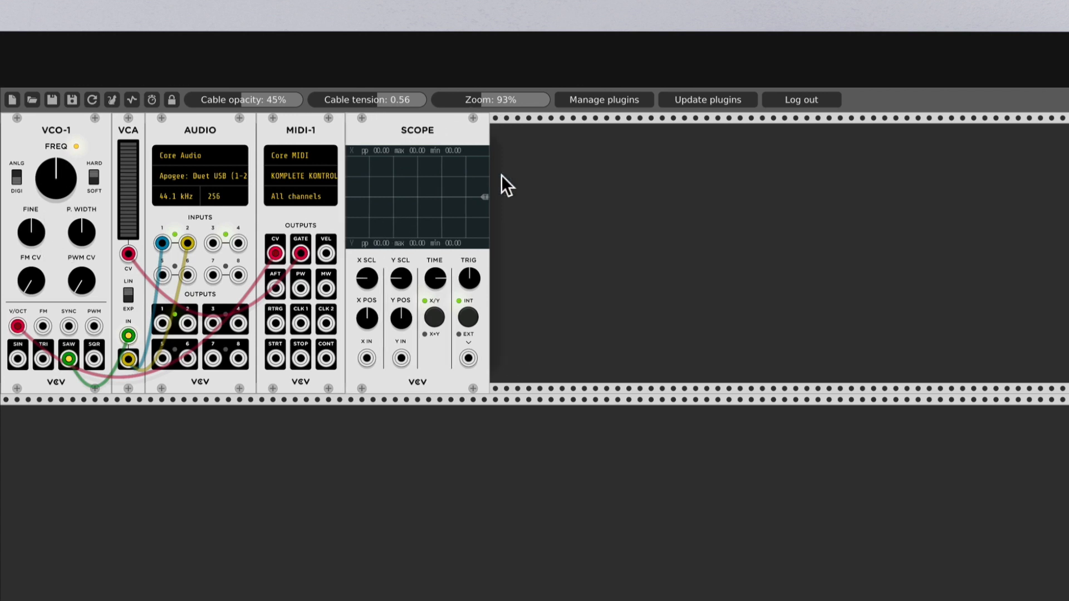
Search the module browser for "spec" and add Bogaudio's ANALYZER-XL 42HP spectrum analyzer beside the Scope.
right_click(551, 172)
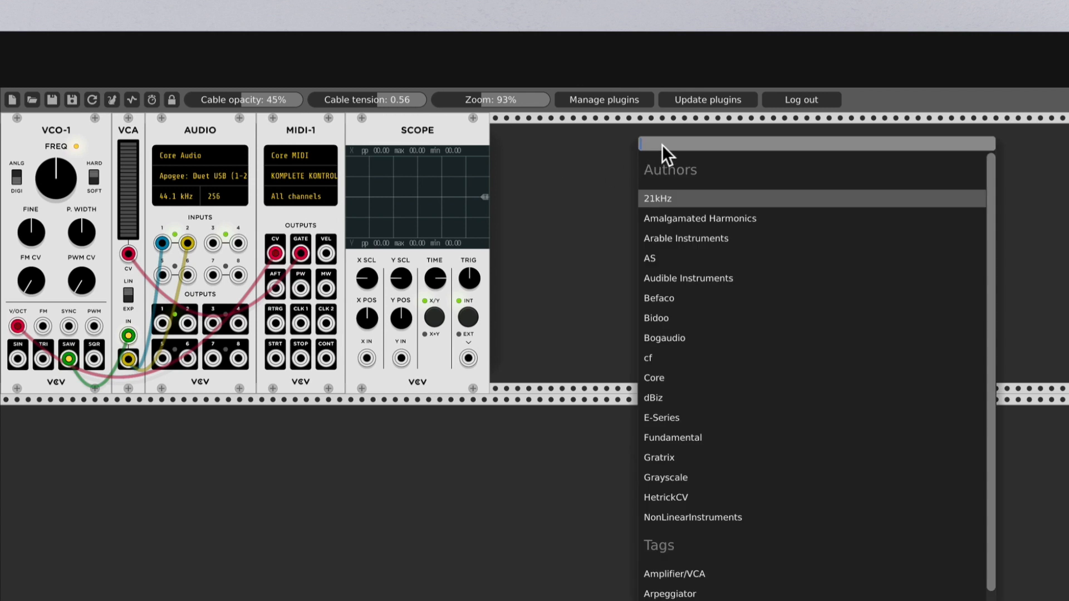
type("spec")
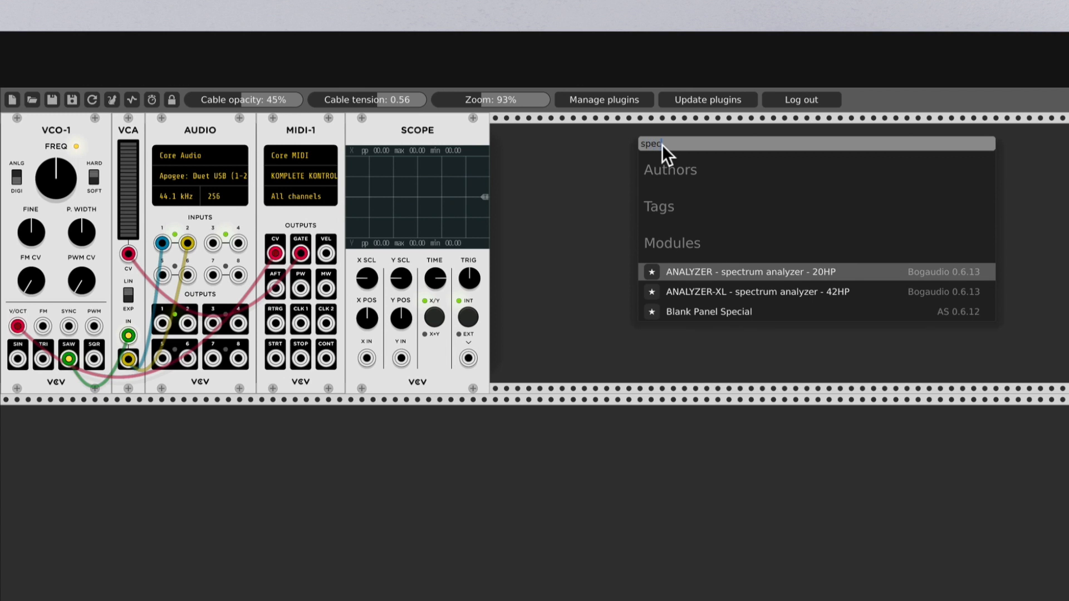
left_click(690, 290)
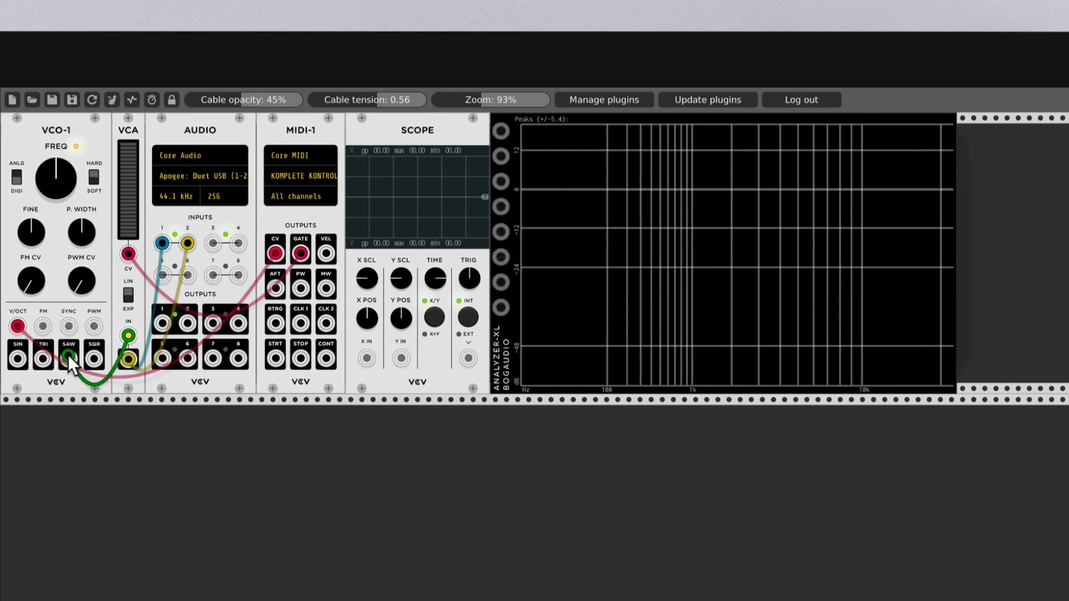
Feed the VCA from VCO-1's SIN output, and connect the VCA's output to Scope's X IN and ANALYZER-XL's lowest input.
left_click_drag(68, 357, 25, 366)
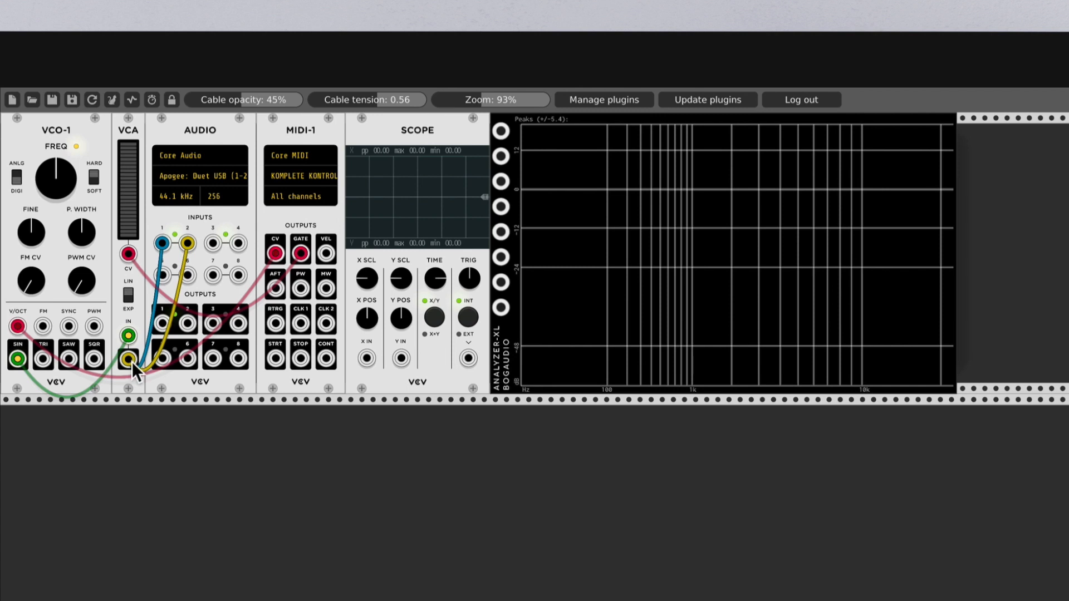
mouse_move(128, 359)
left_mouse_down()
mouse_move(199, 378)
mouse_move(343, 379)
mouse_move(367, 358)
left_mouse_up()
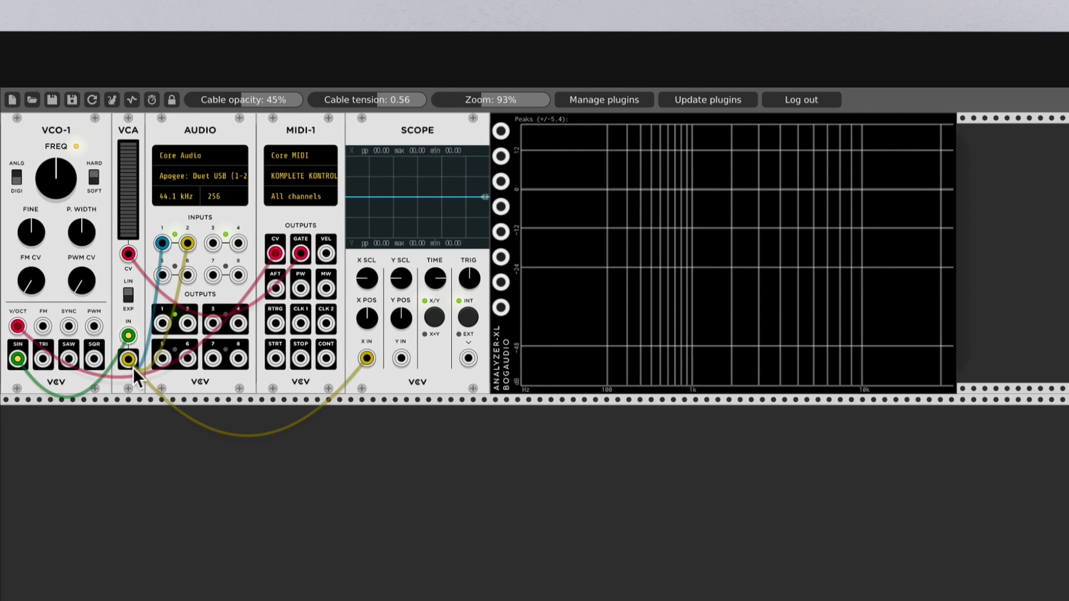
mouse_move(128, 359)
left_mouse_down()
mouse_move(205, 395)
mouse_move(356, 405)
mouse_move(472, 373)
mouse_move(502, 306)
left_mouse_up()
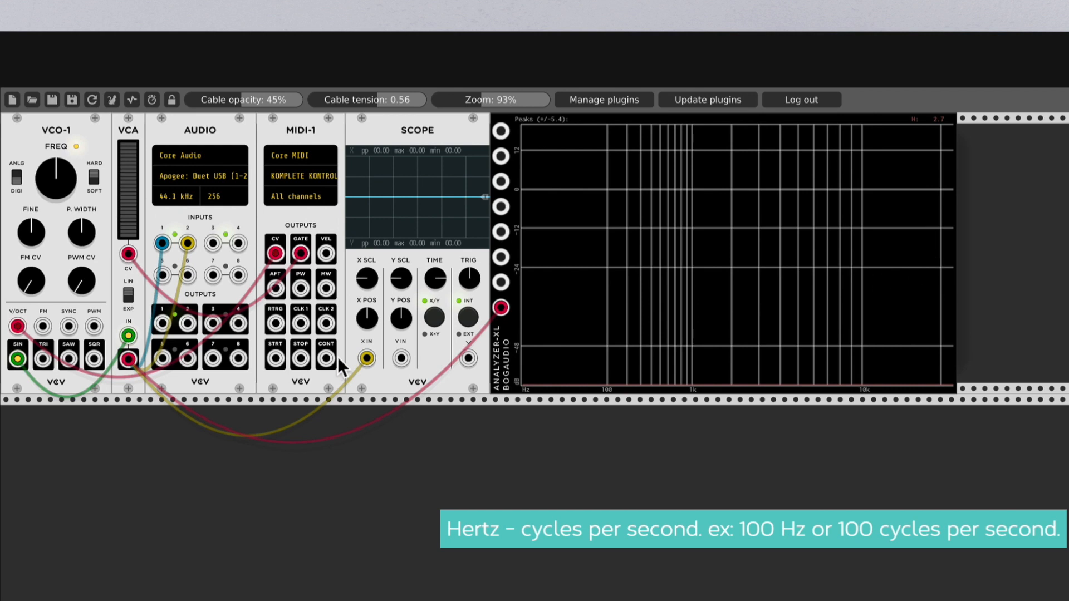
Switch the VCA's input cable back and forth between VCO-1's SIN and TRI outputs to compare their harmonics, ending on TRI.
left_click_drag(16, 358, 45, 359)
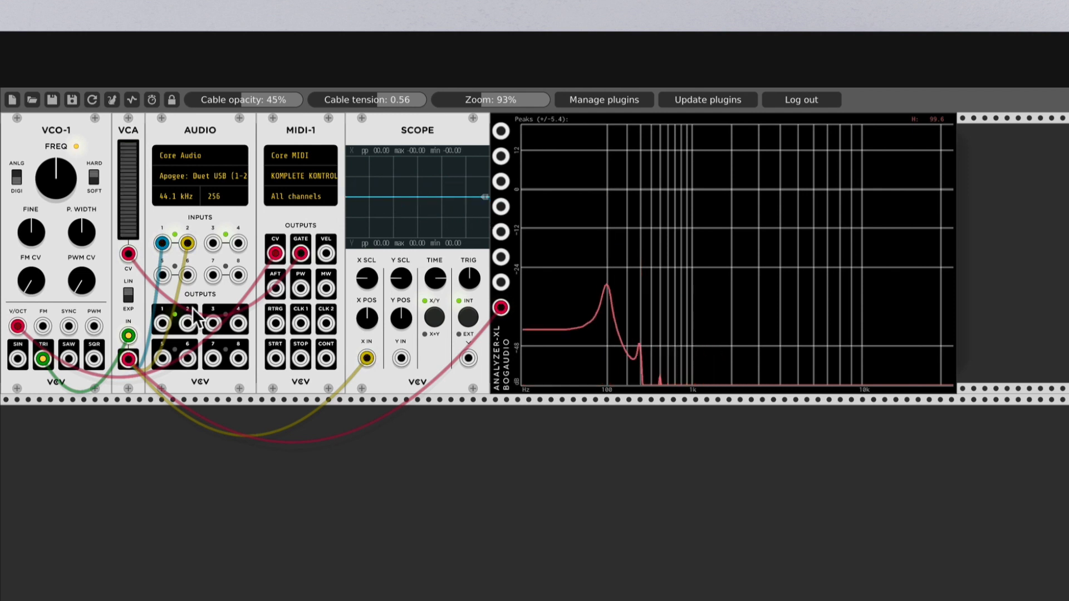
left_click_drag(43, 361, 17, 359)
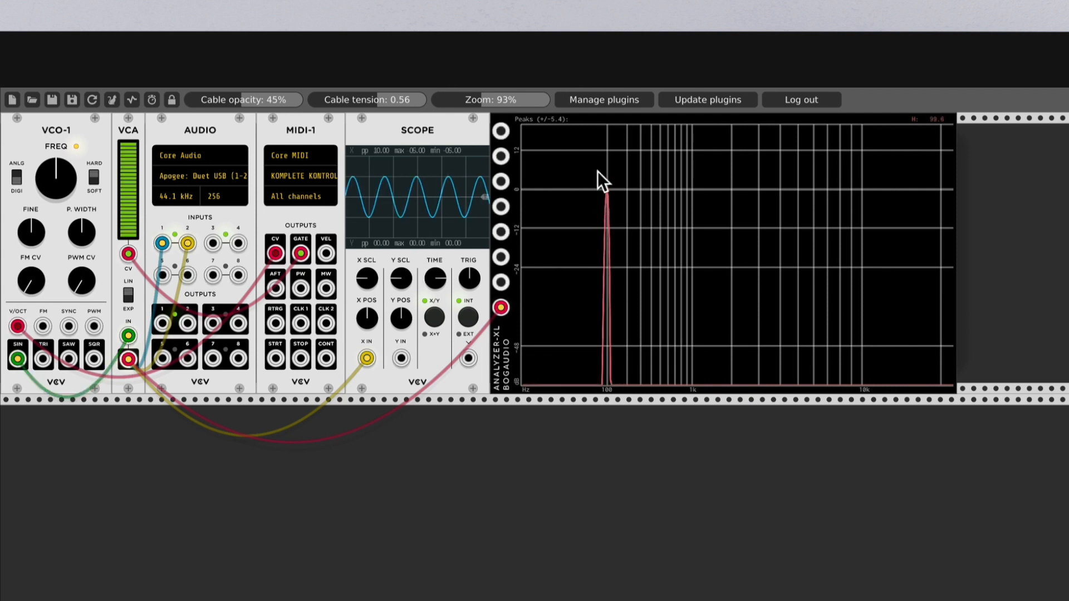
left_click_drag(17, 359, 43, 361)
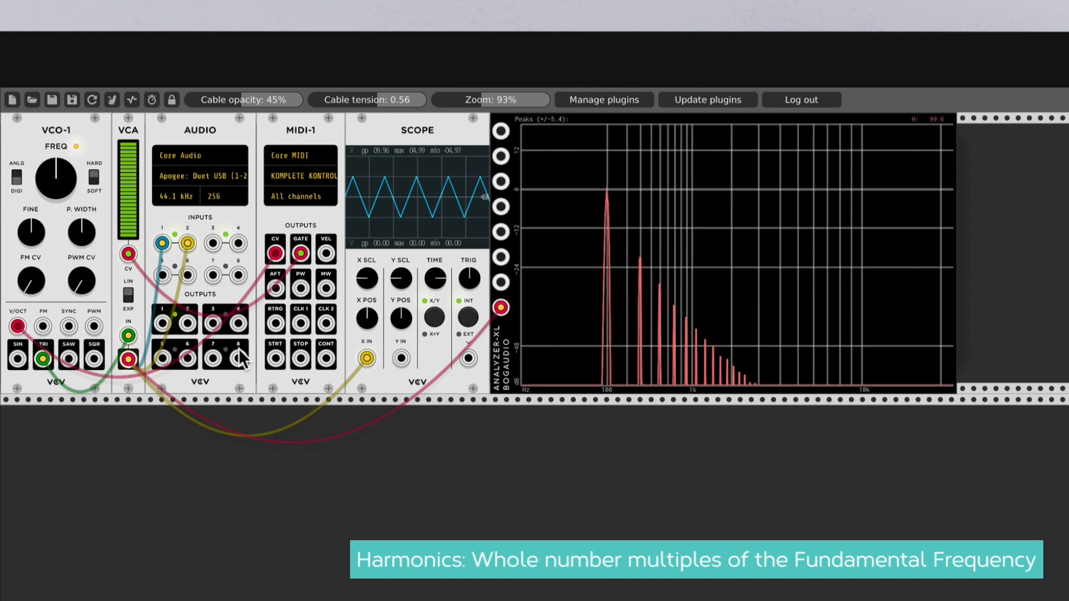
left_click_drag(43, 359, 42, 361)
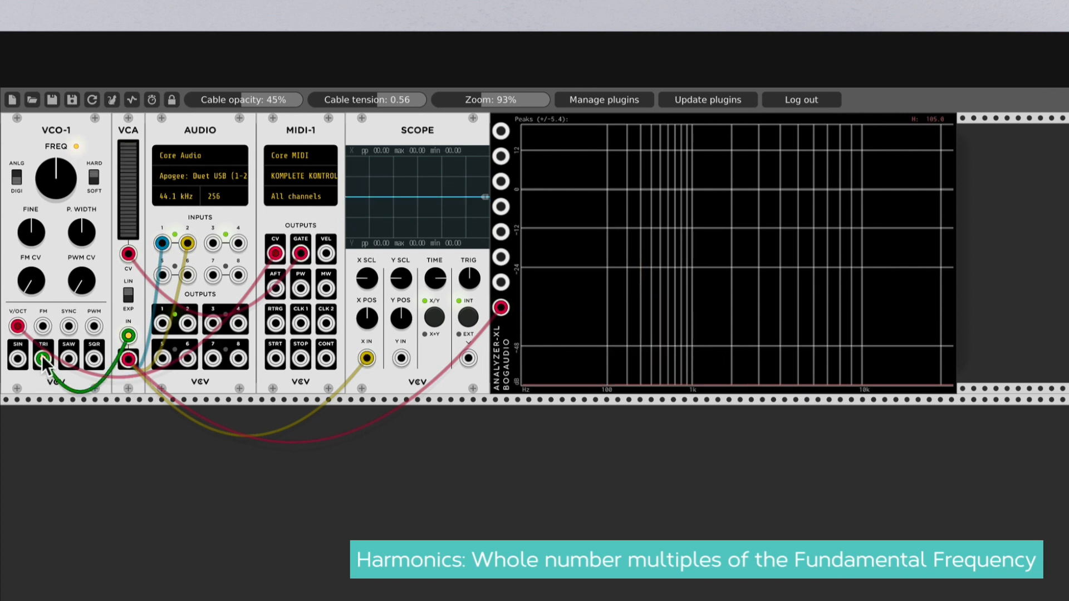
left_click_drag(43, 361, 18, 360)
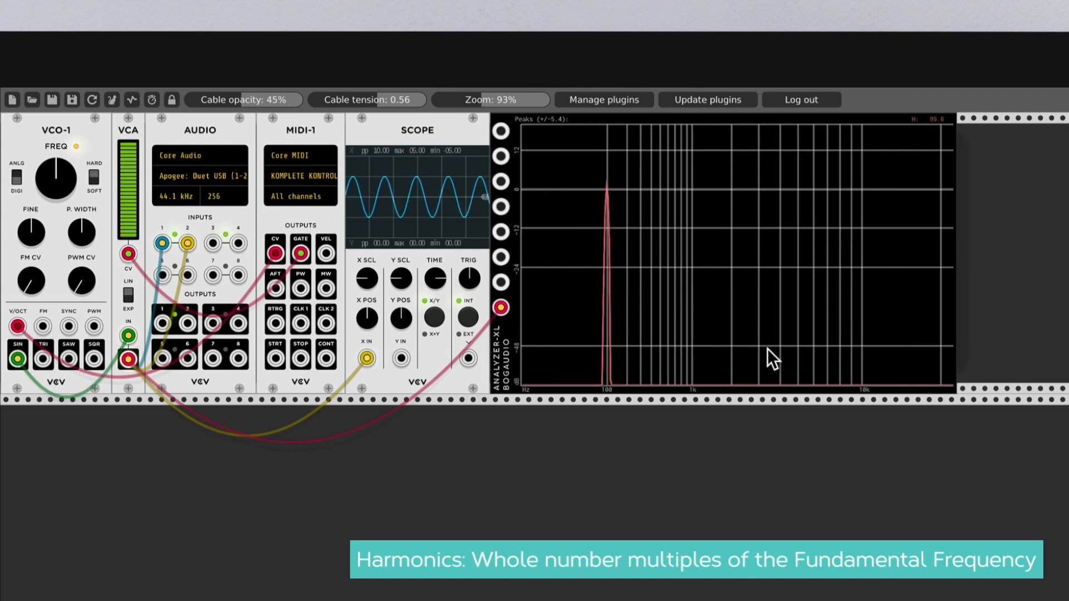
left_click_drag(18, 359, 44, 361)
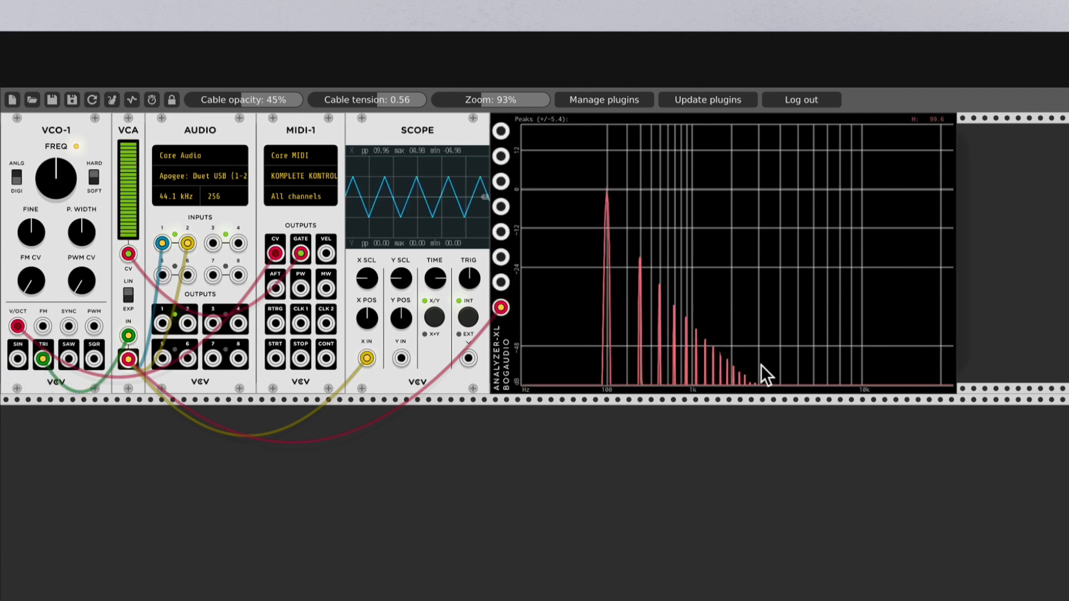
Move the VCA's input cable through VCO-1's SQR, SAW, SIN and SQR outputs to compare their timbres, returning it to SIN.
left_click_drag(42, 360, 95, 359)
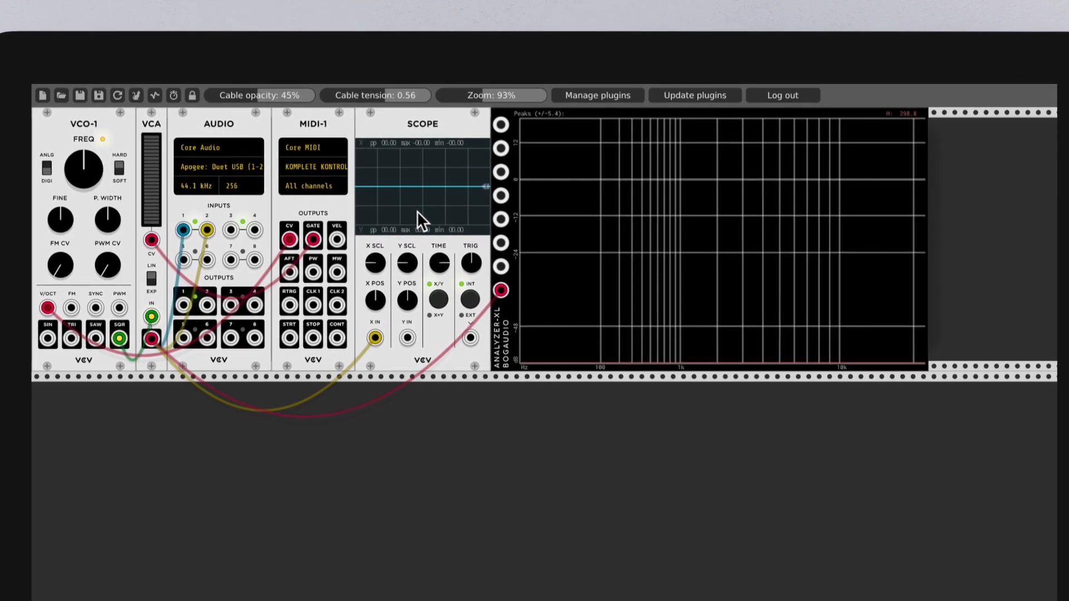
left_click_drag(121, 336, 103, 336)
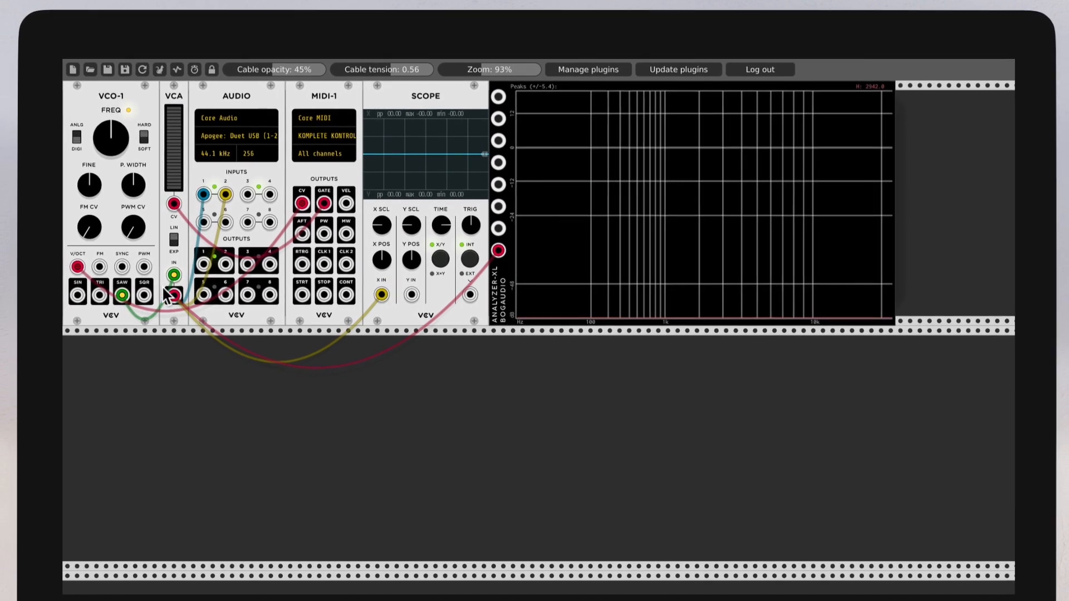
left_click_drag(124, 294, 79, 292)
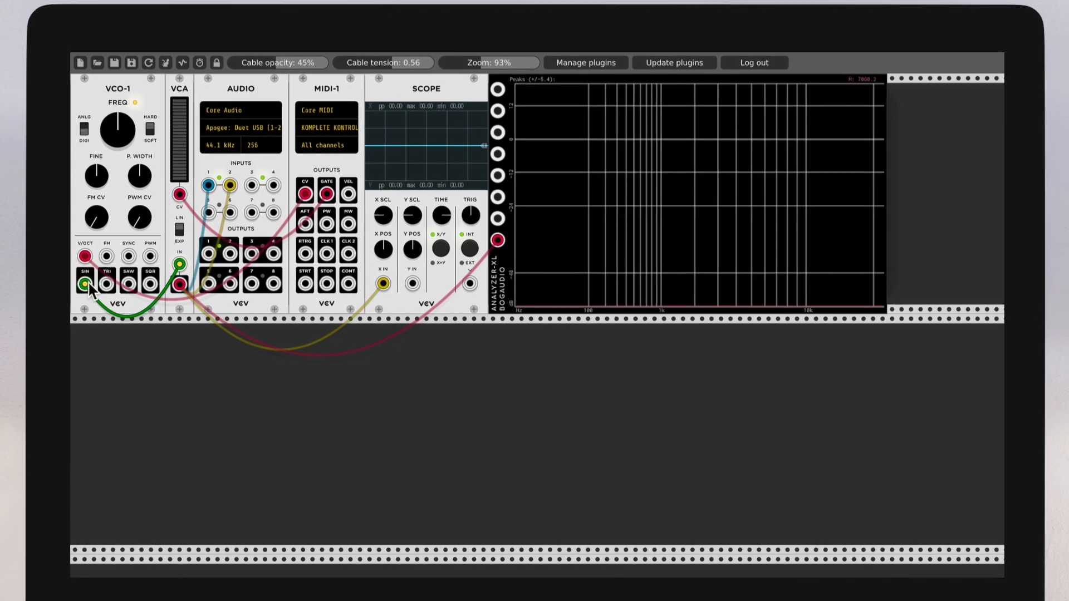
left_click_drag(87, 281, 163, 261)
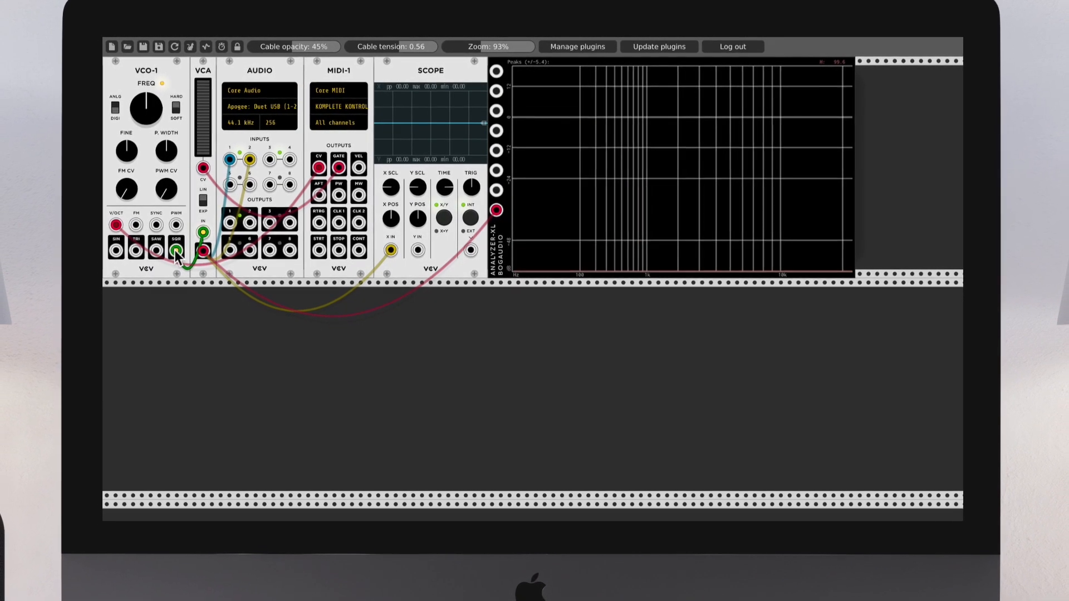
left_click_drag(177, 250, 126, 246)
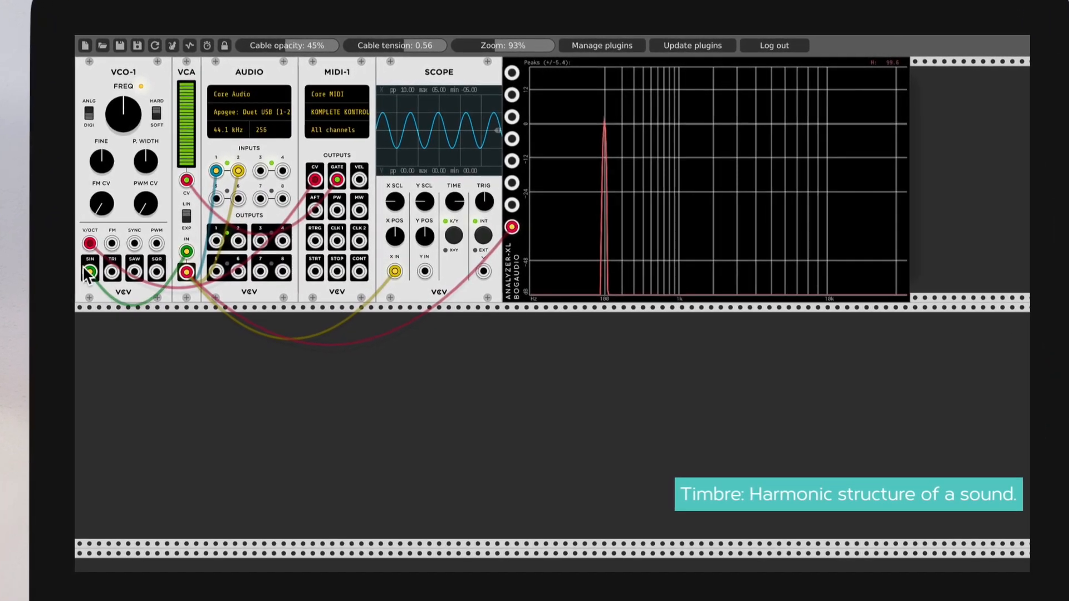
Alternate the VCA's input cable between VCO-1's TRI and SAW outputs to compare their spectra, ending on SAW.
left_click_drag(84, 276, 109, 277)
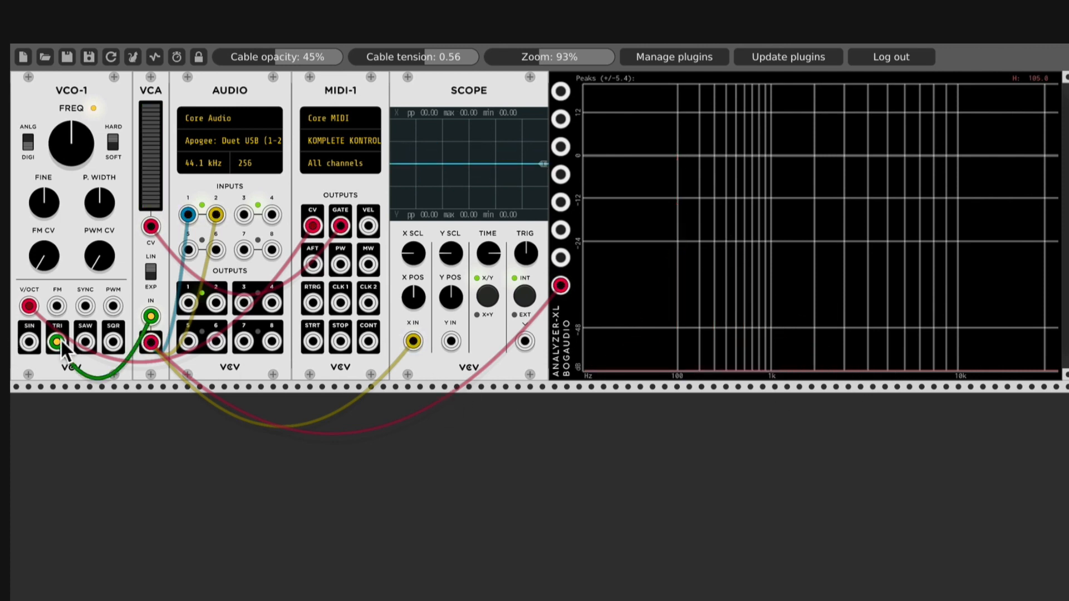
left_click_drag(58, 346, 85, 341)
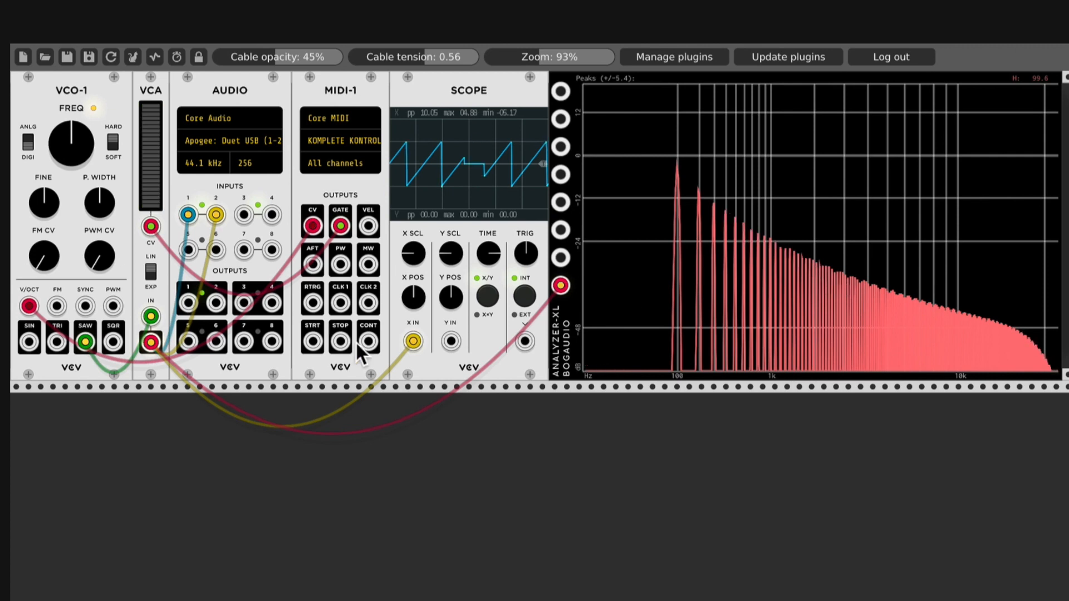
left_click_drag(84, 342, 57, 342)
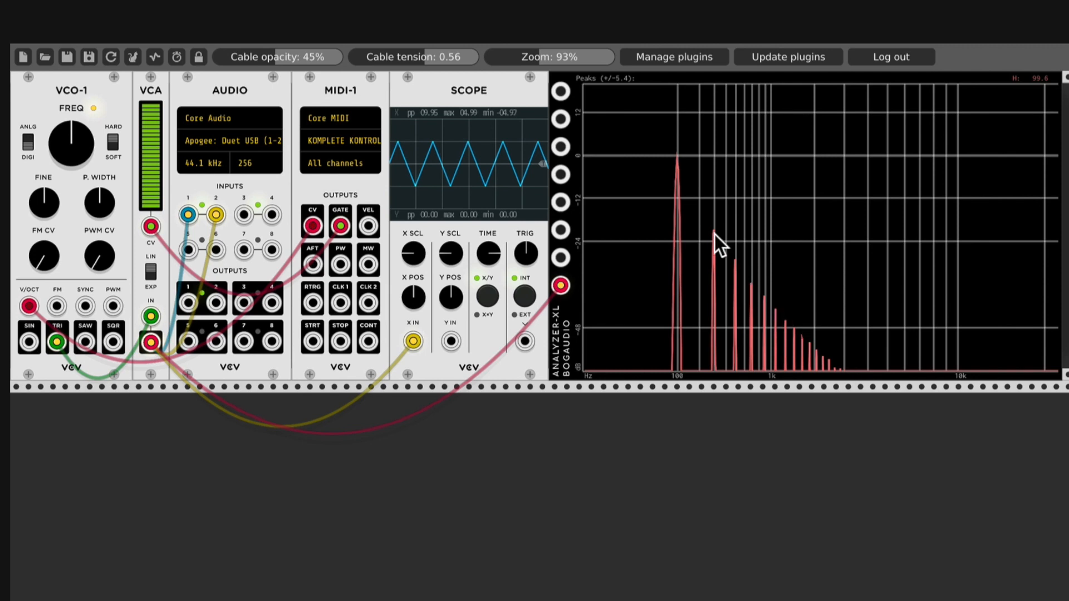
left_click_drag(59, 340, 87, 340)
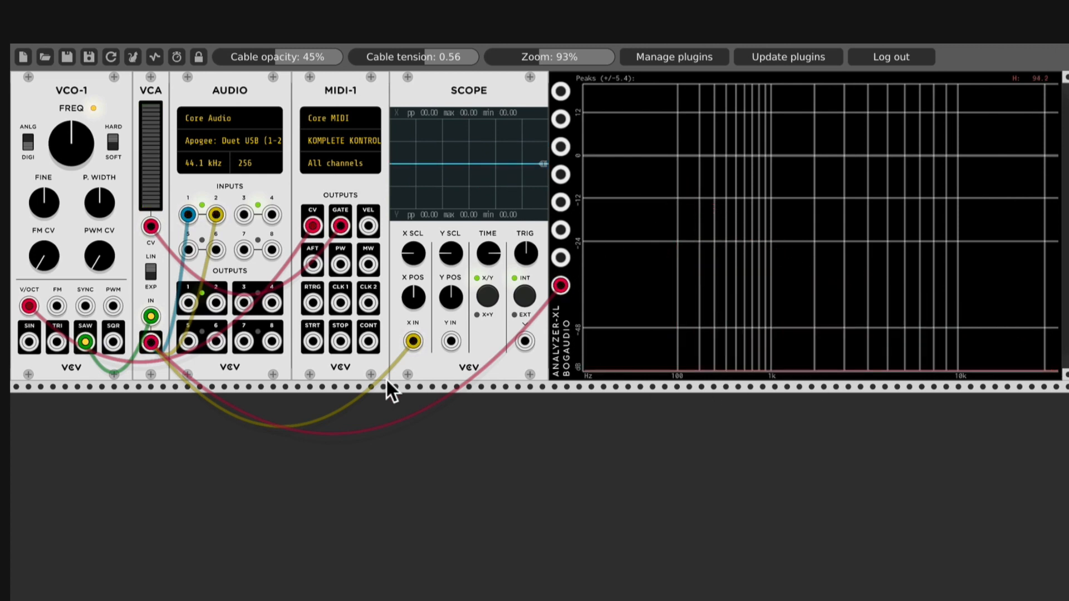
Compare VCO-1's square and triangle waves by moving the VCA's input cable to SQR, TRI and back to SQR.
left_click_drag(82, 337, 108, 340)
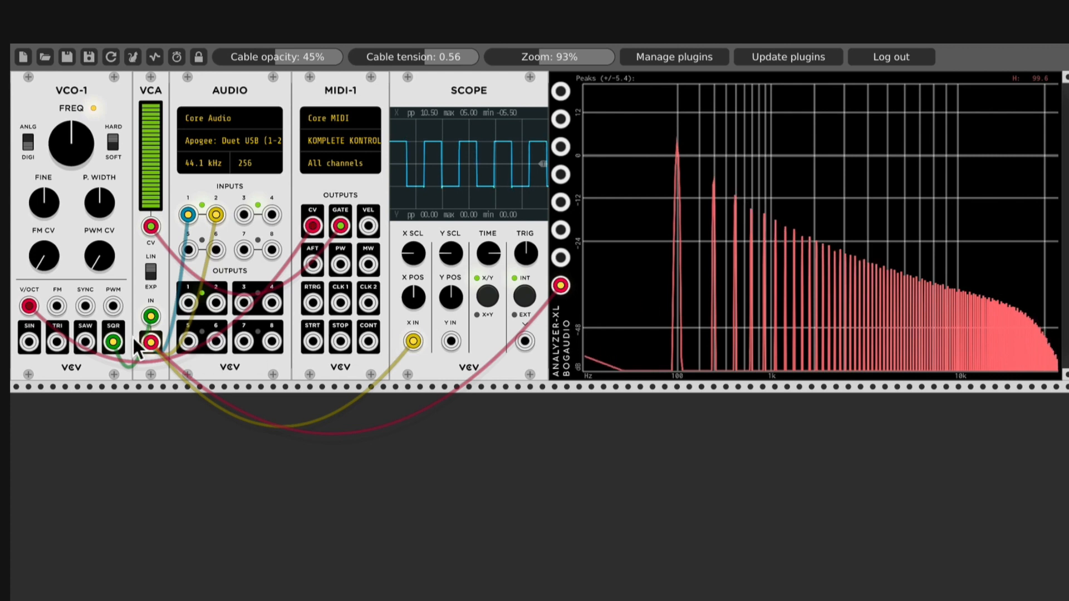
left_click_drag(113, 340, 61, 345)
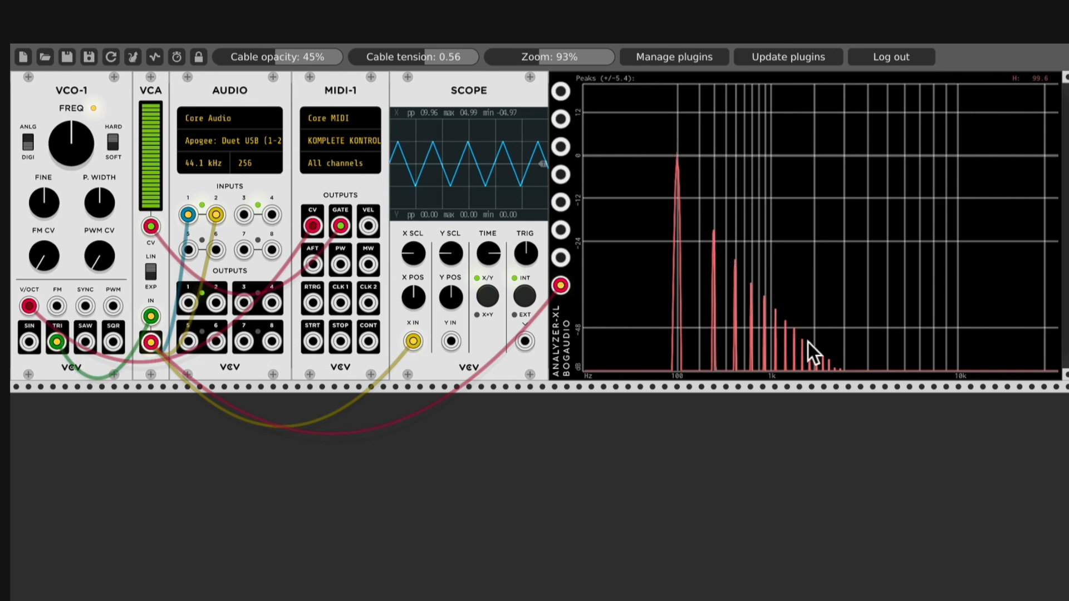
left_click_drag(56, 341, 112, 341)
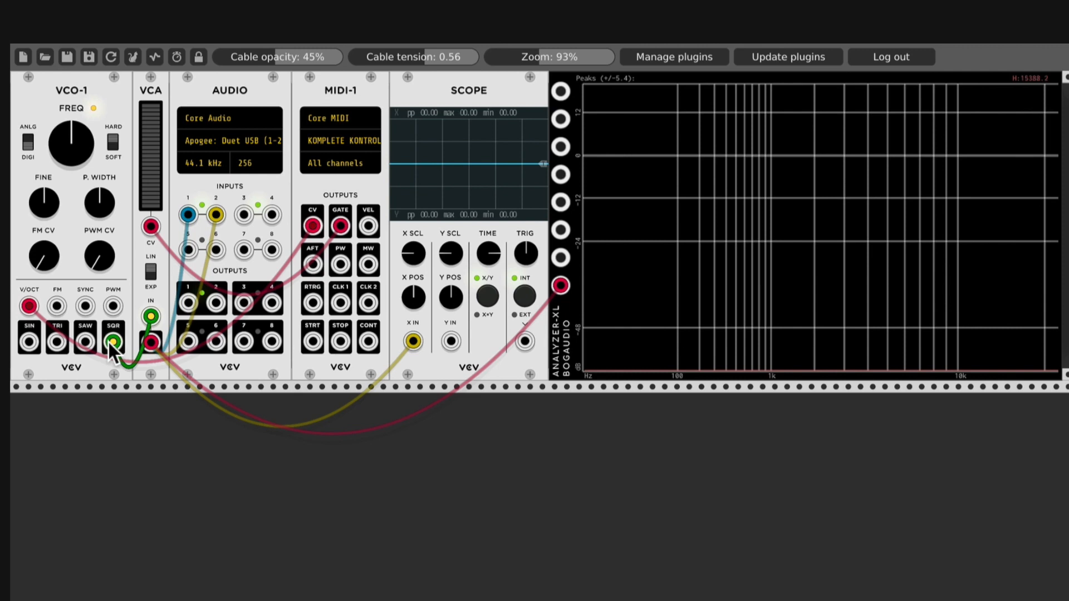
scroll(109, 342, "down", 3)
scroll(108, 342, "right", 2)
scroll(36, 231, "up", 3)
scroll(45, 186, "left", 2)
Move the VCA's input cable to VCO-1's SIN and TRI outputs in turn, and leave it connected to SAW.
left_click_drag(112, 340, 28, 341)
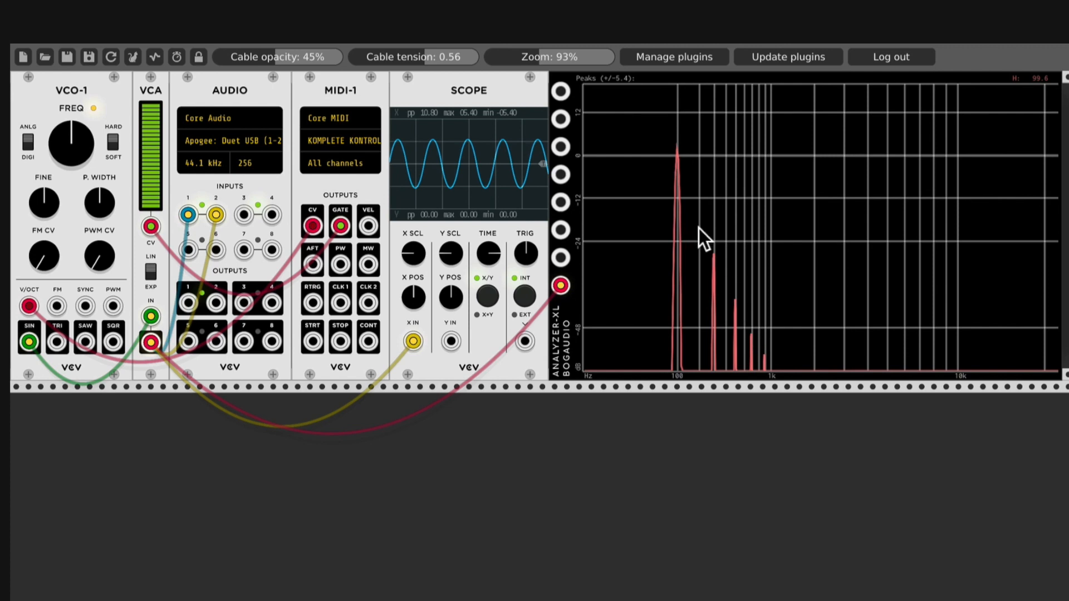
left_click_drag(29, 341, 44, 341)
left_click_drag(60, 342, 62, 343)
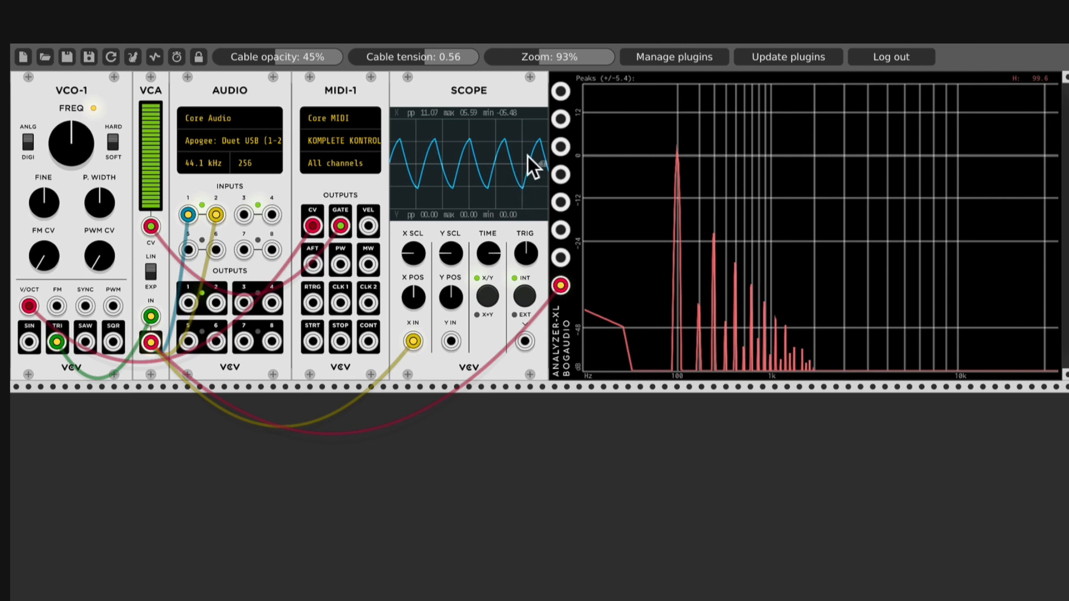
left_click_drag(57, 336, 93, 340)
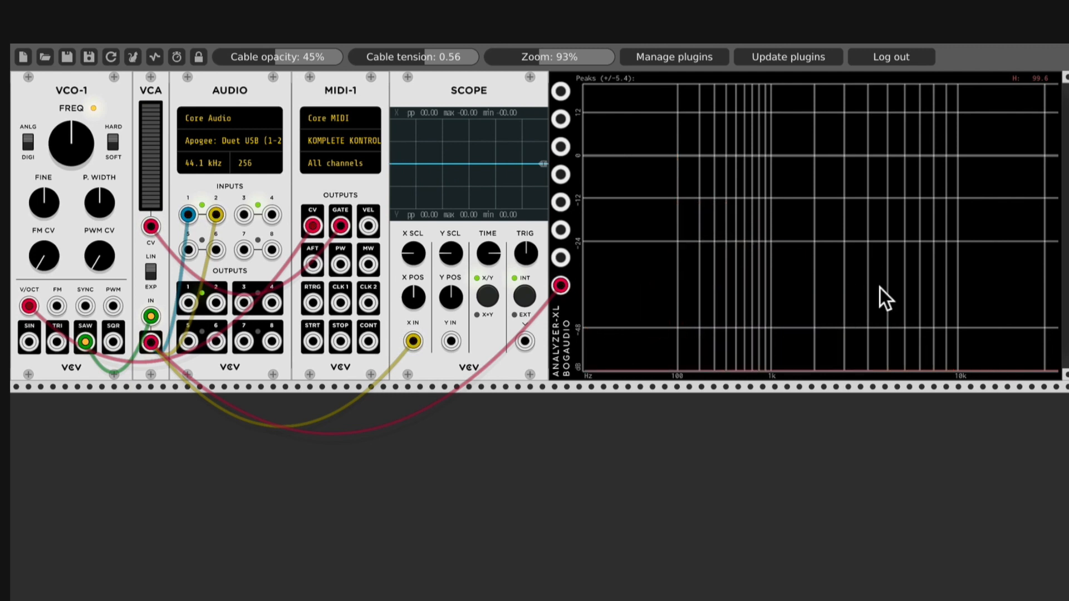
Compare VCO-1's analog and digital modes on the SAW output and, with the VCA's input cable moved to SQR, on the square wave.
left_click(28, 145)
left_click(28, 134)
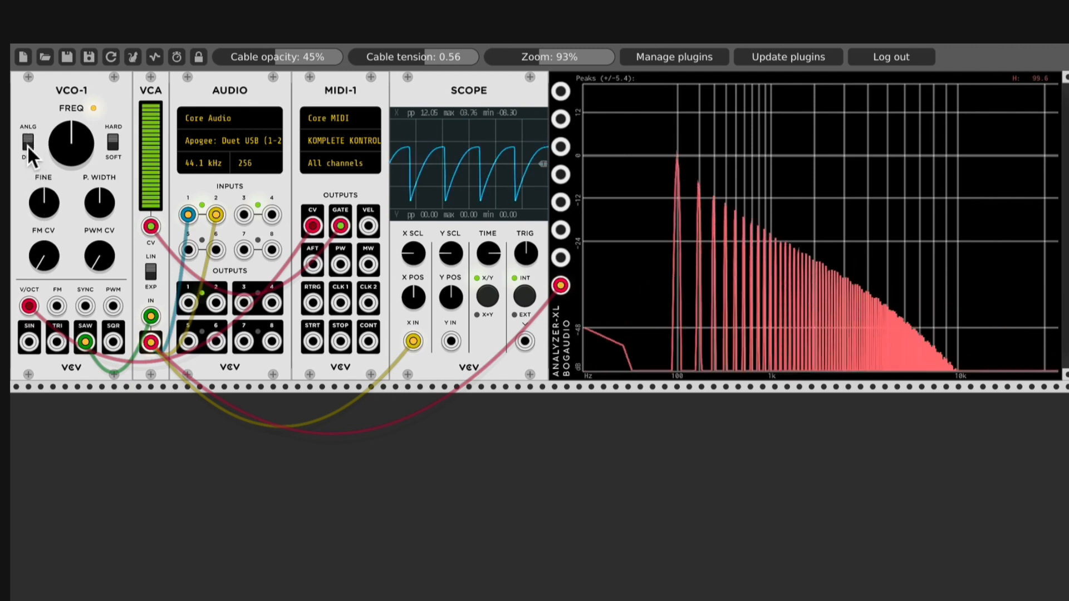
left_click(28, 146)
left_click(31, 144)
left_click_drag(86, 341, 113, 341)
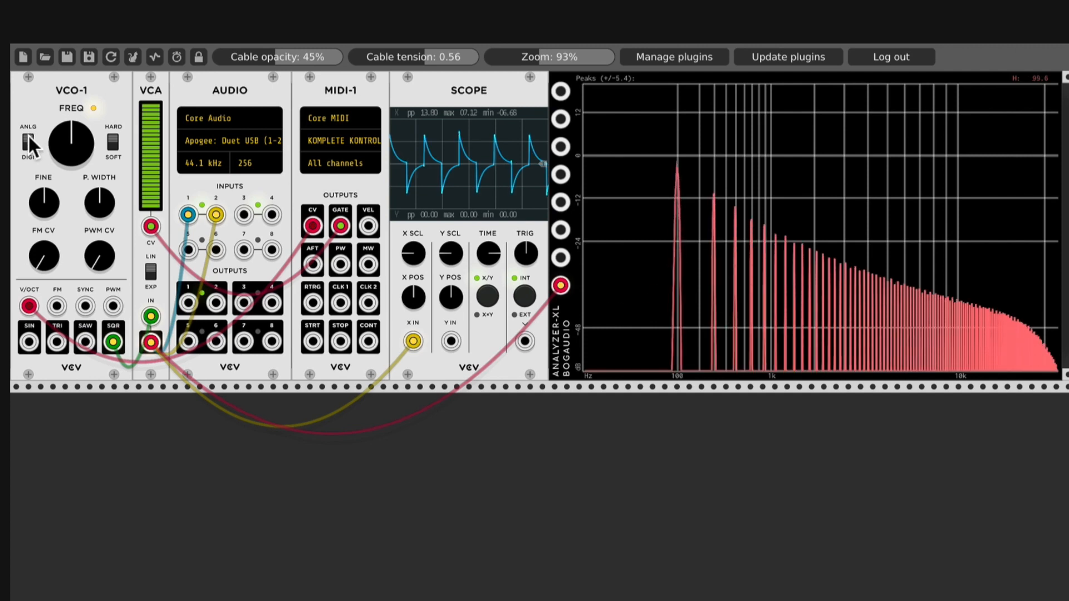
left_click(28, 143)
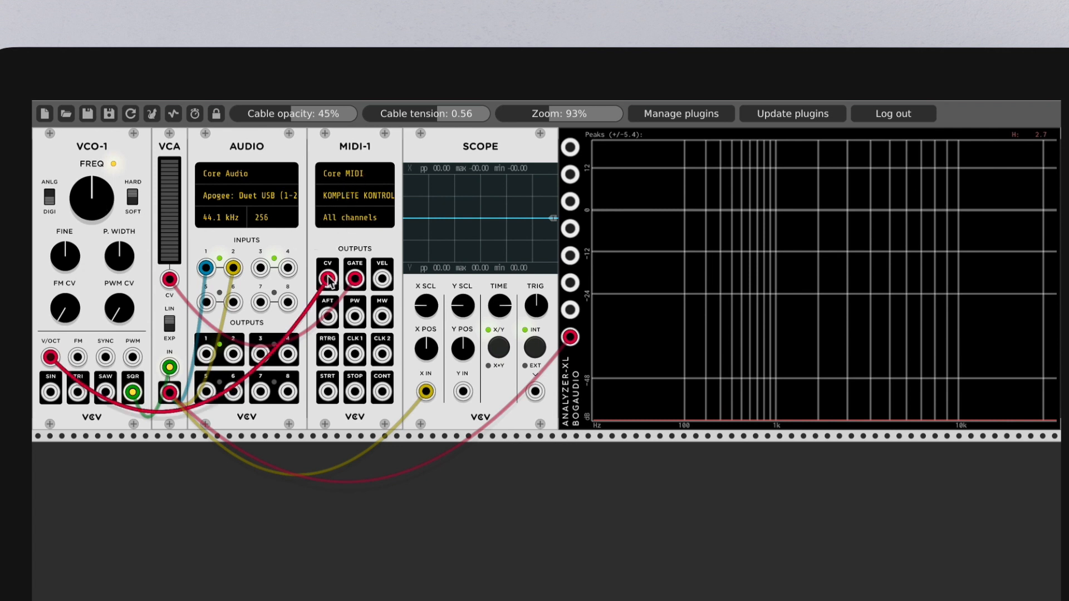
Sweep VCO-1's FREQ knob down to its minimum and up to its maximum, and return it to centre.
left_click_drag(328, 274, 48, 353)
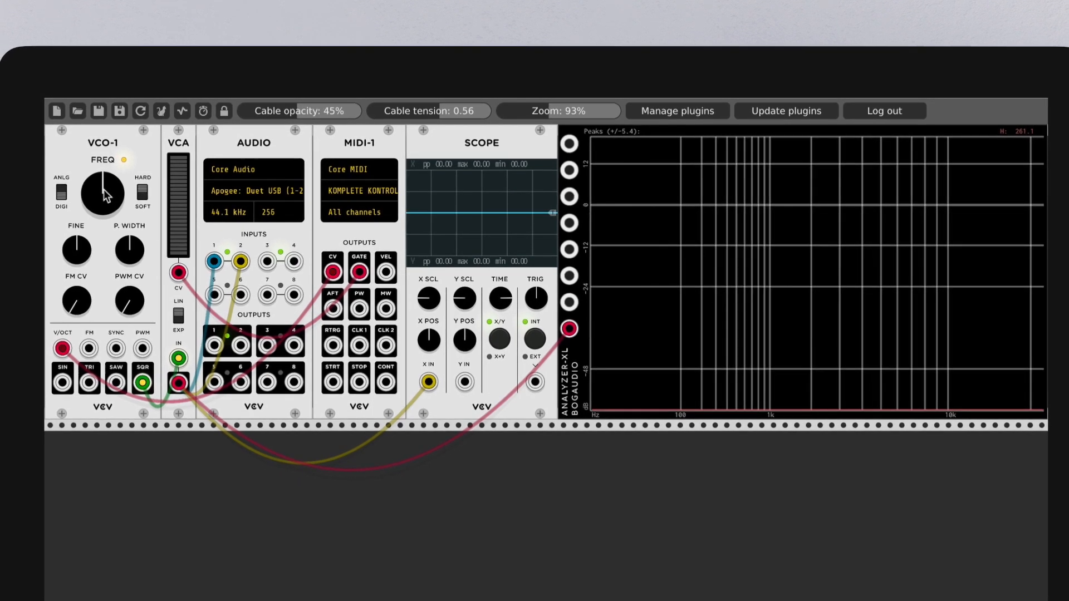
left_click_drag(106, 195, 106, 218)
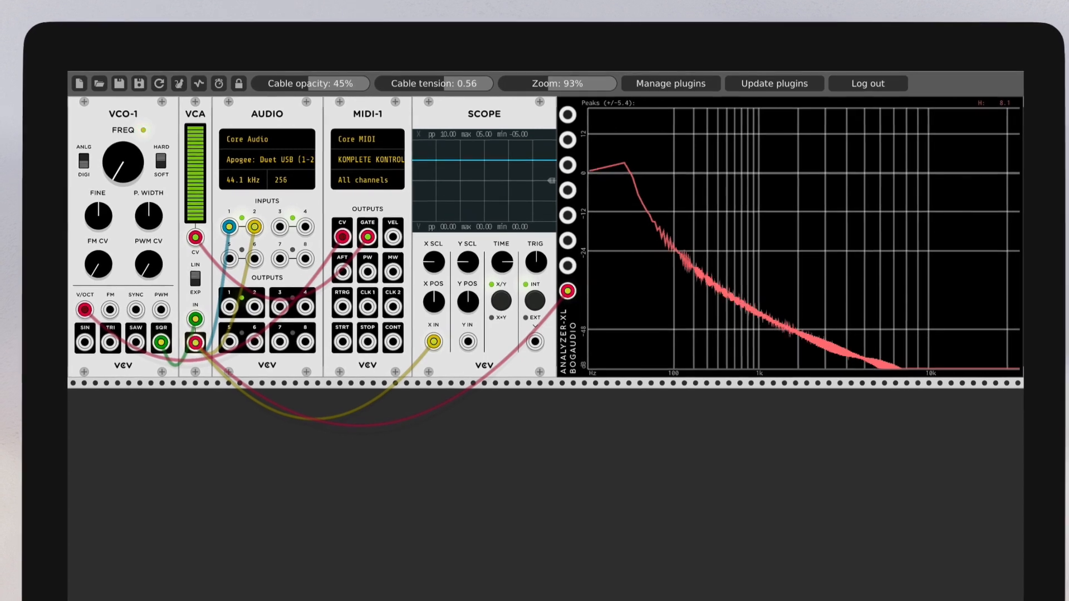
left_click_drag(126, 158, 126, 105)
left_click_drag(137, 142, 142, 78)
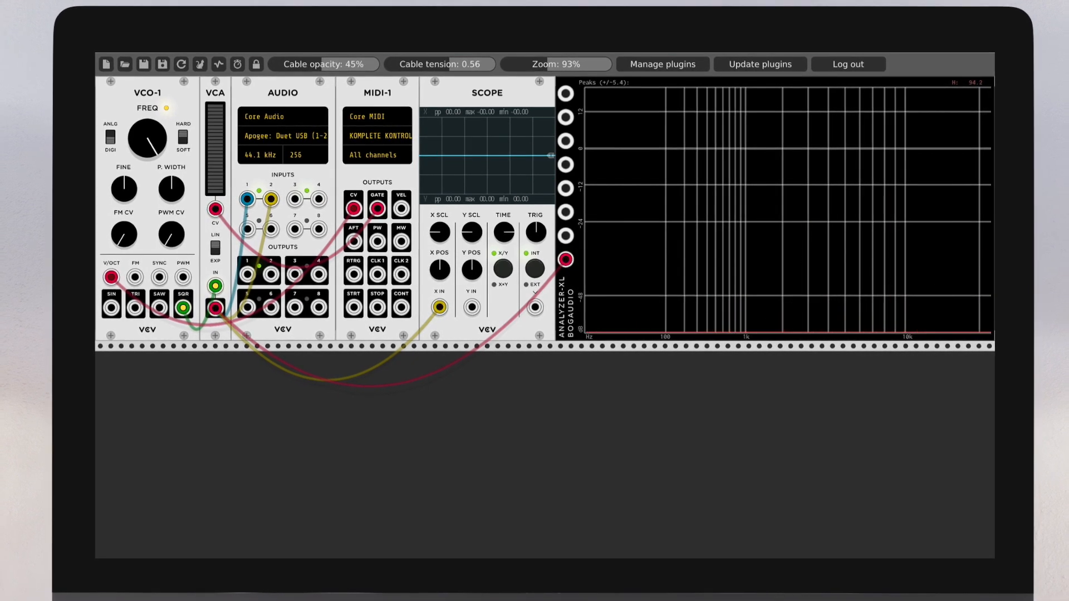
left_click_drag(147, 138, 147, 186)
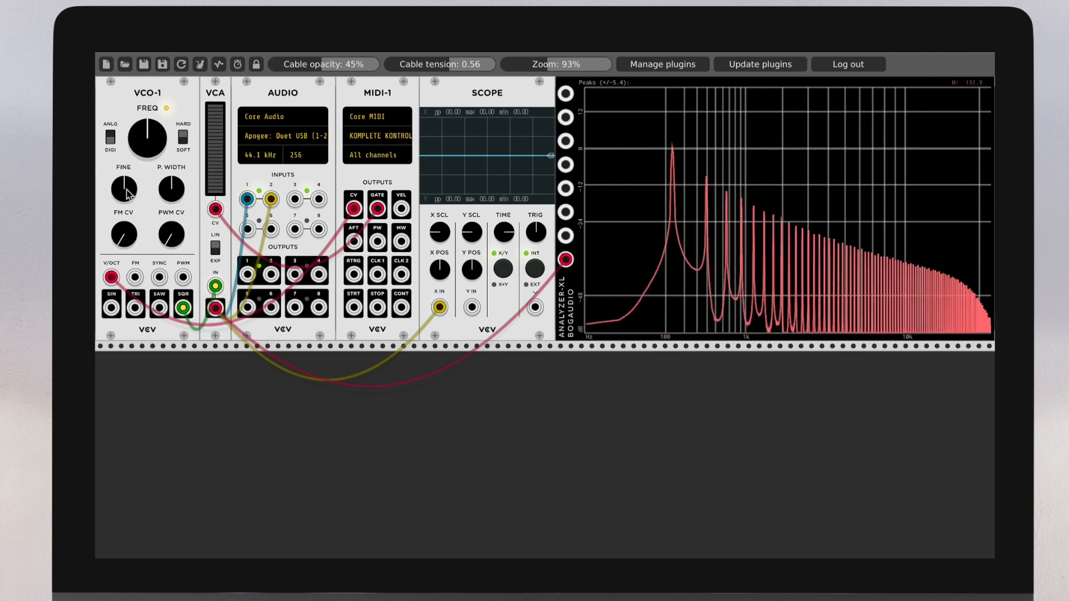
Detune VCO-1 slightly with the FINE knob in several passes, resetting it to centre.
mouse_move(127, 192)
left_mouse_down()
mouse_move(127, 170)
mouse_move(127, 213)
mouse_move(127, 172)
left_mouse_up()
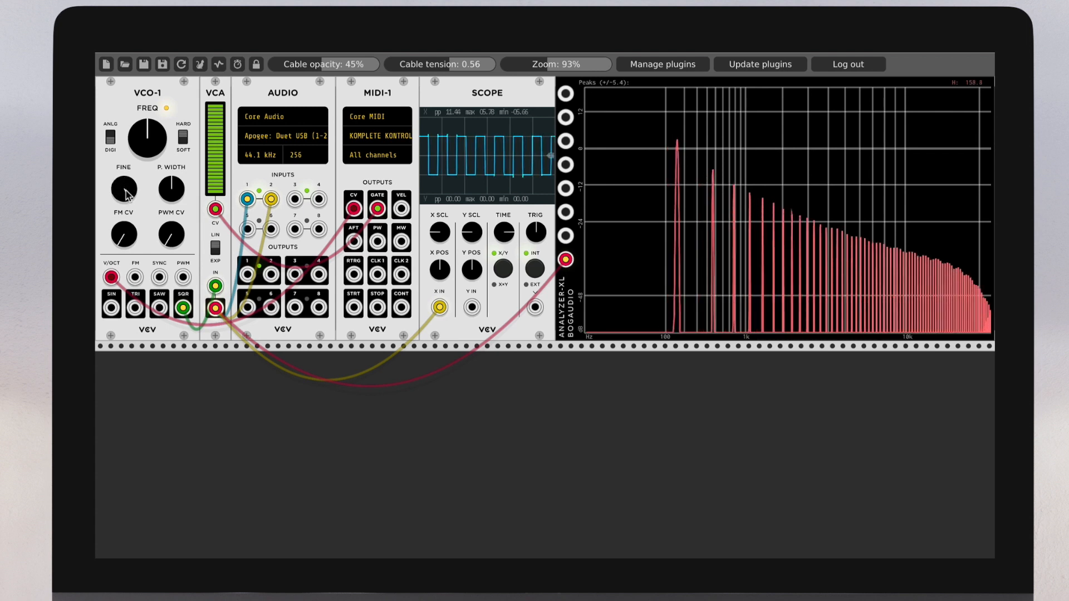
double_click(126, 190)
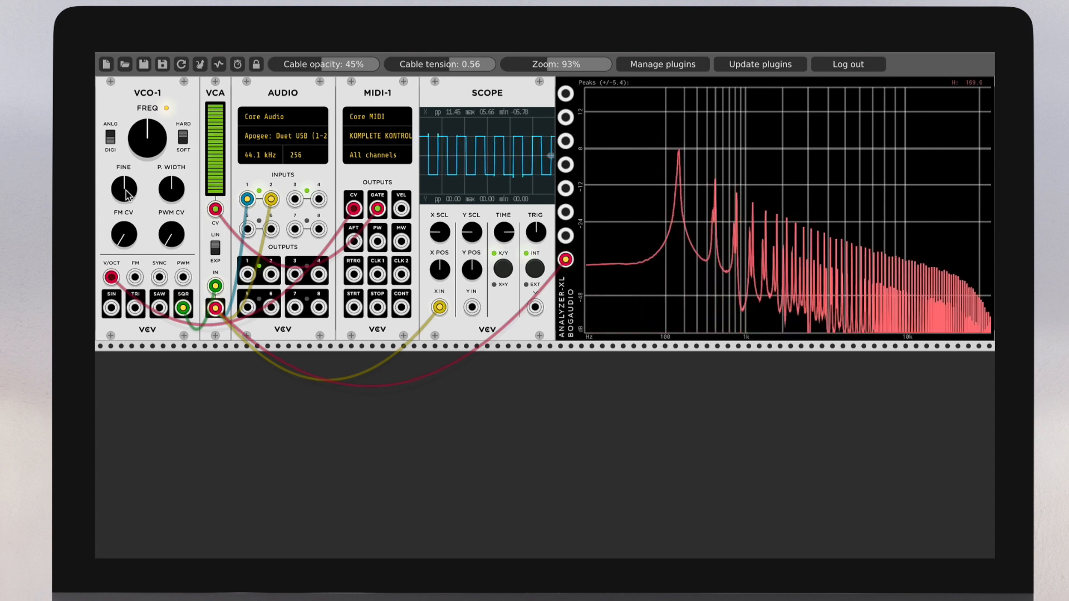
mouse_move(123, 192)
left_mouse_down()
mouse_move(123, 171)
mouse_move(122, 186)
left_mouse_up()
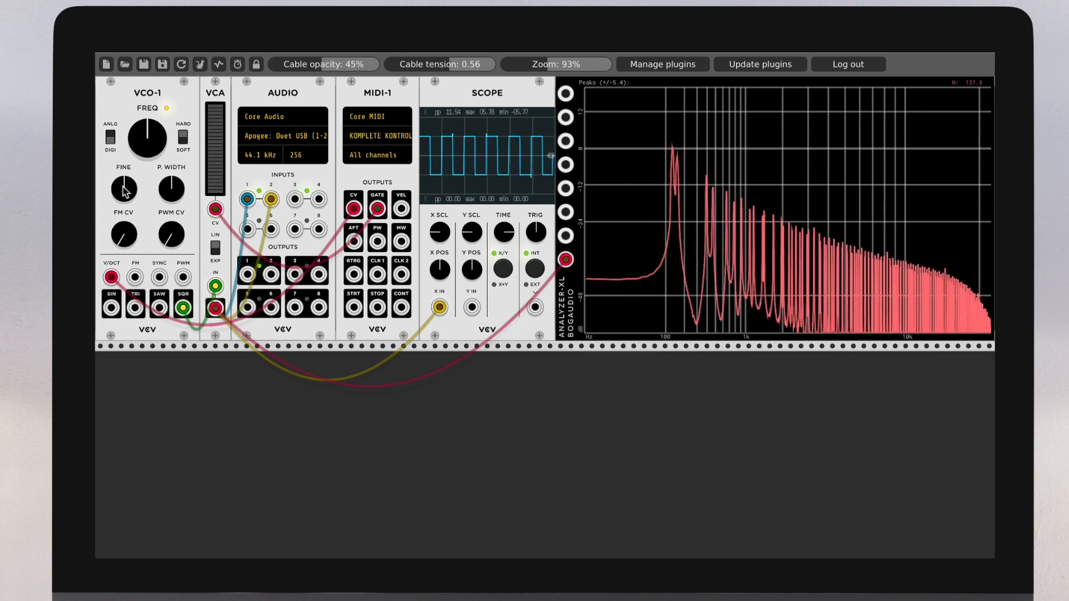
right_click(125, 211)
left_click(148, 231)
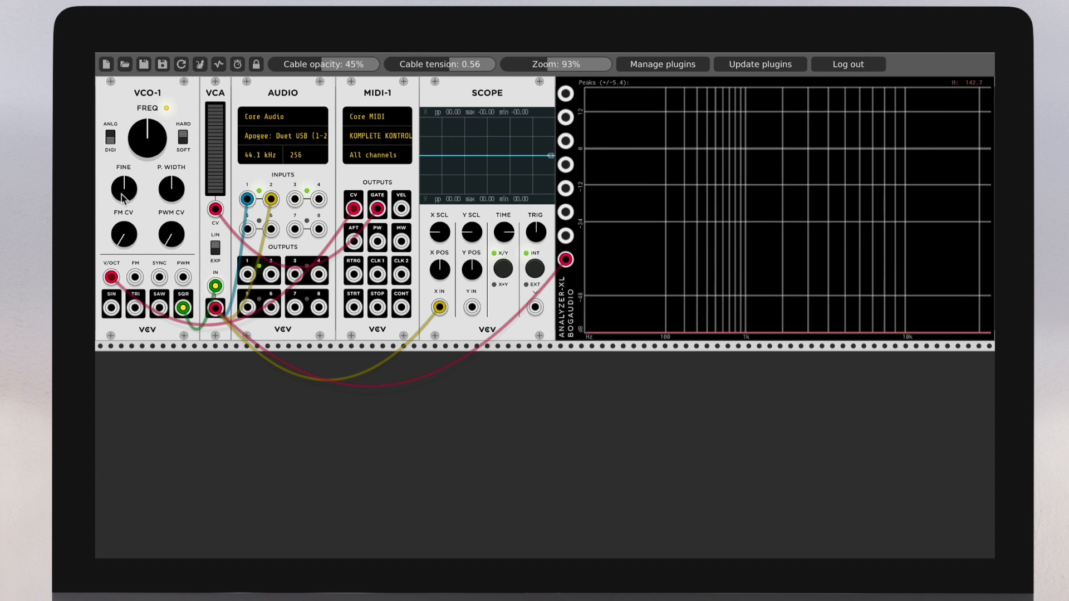
mouse_move(123, 197)
left_mouse_down()
mouse_move(124, 152)
mouse_move(123, 244)
mouse_move(125, 184)
left_mouse_up()
Turn up VCO-1's FM CV knob and reset it to its minimum.
left_click_drag(124, 235, 125, 207)
double_click(124, 229)
left_click_drag(124, 234, 130, 238)
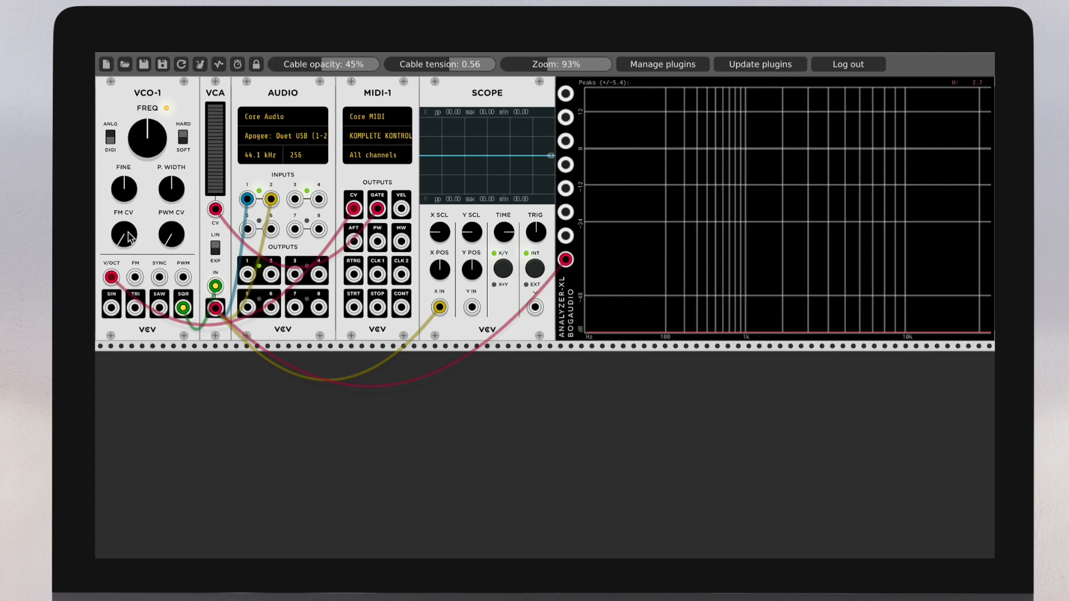
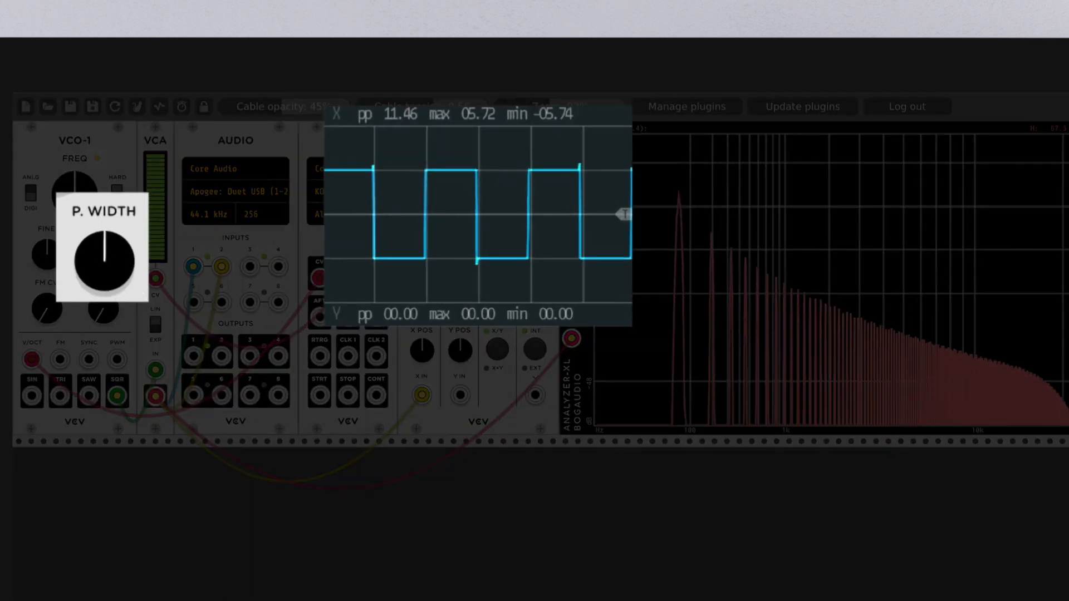
Raise VCO-1's P. WIDTH knob in stages to its maximum while watching the scope, and reset it to centre.
left_click_drag(104, 254, 104, 206)
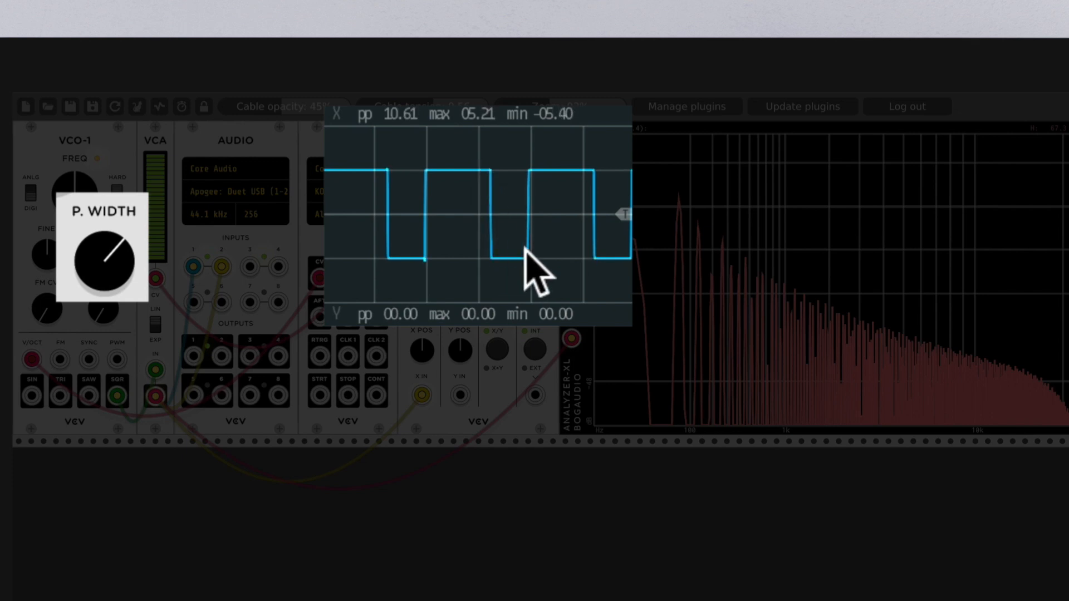
left_click_drag(127, 258, 107, 219)
left_click_drag(99, 285, 98, 245)
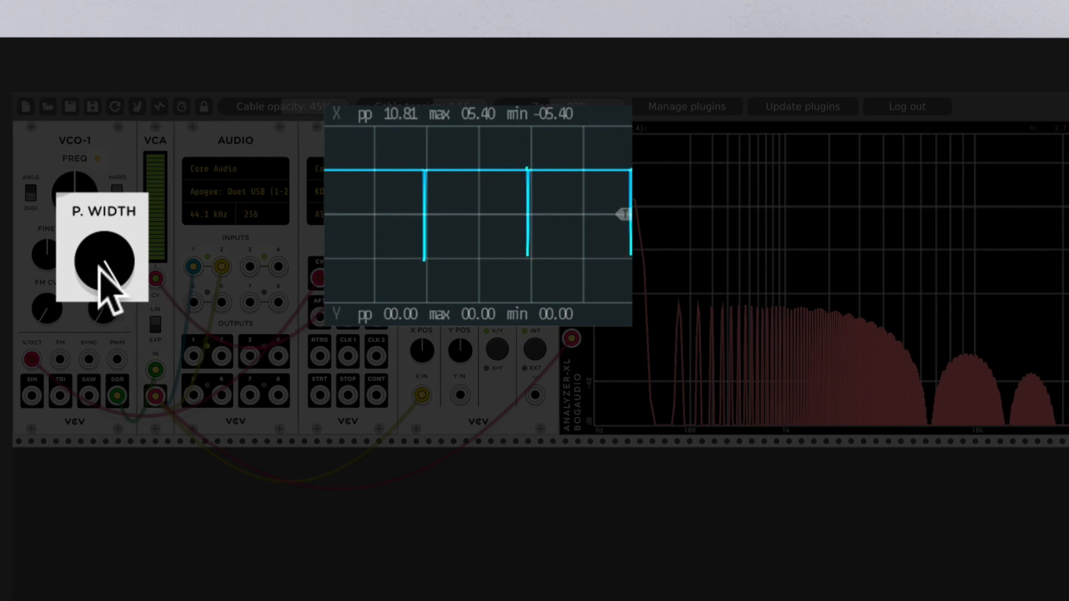
double_click(106, 267)
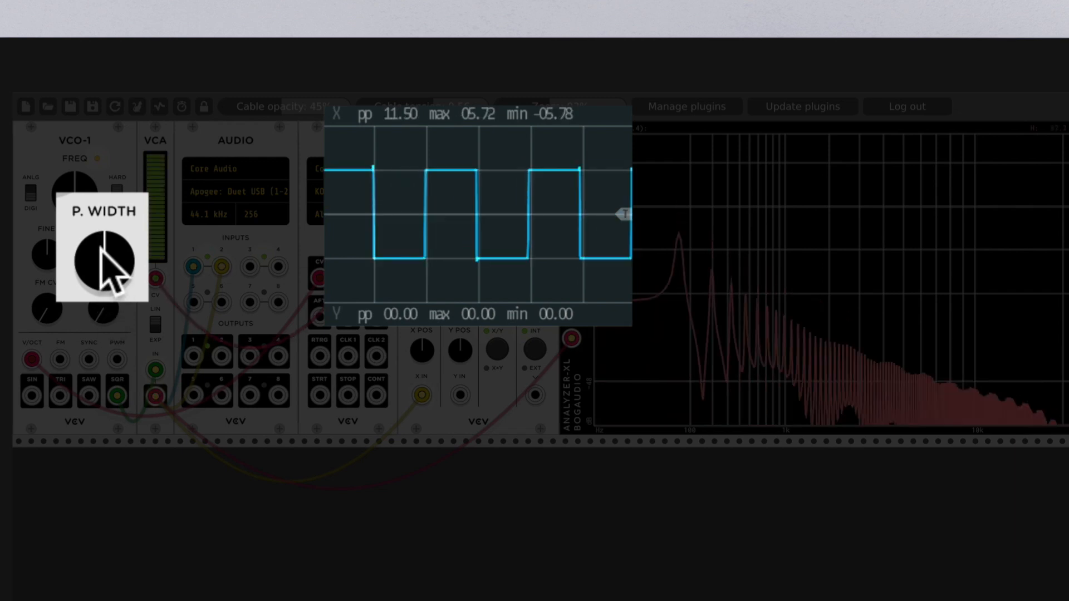
Sweep VCO-1's P. WIDTH knob below and above centre to hear the pulse wave change, leaving it well below centre.
left_click_drag(102, 248, 102, 298)
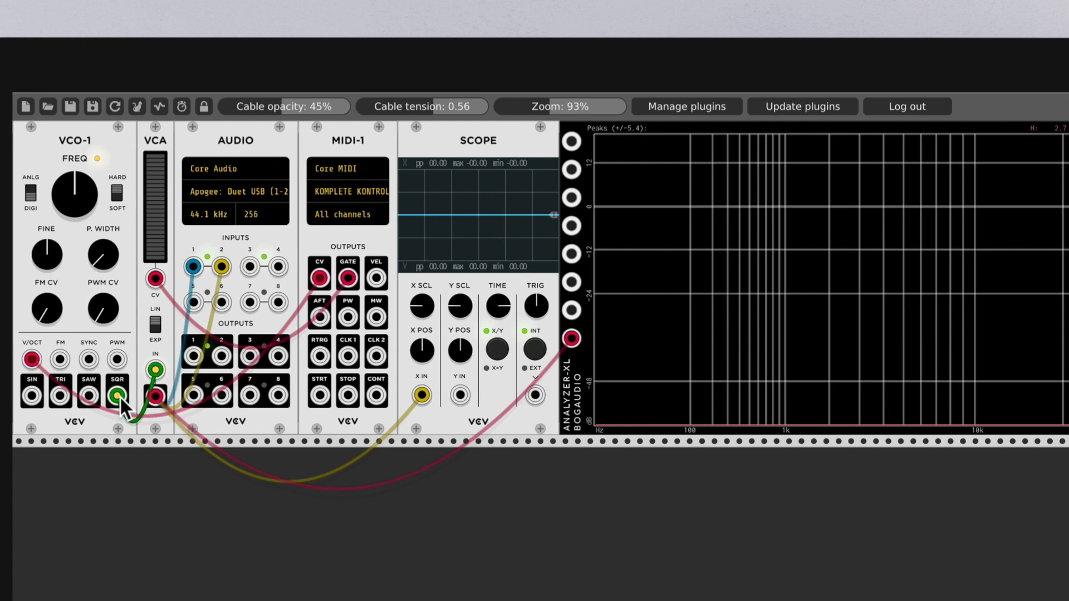
mouse_move(102, 252)
left_mouse_down()
mouse_move(101, 263)
mouse_move(105, 234)
left_mouse_up()
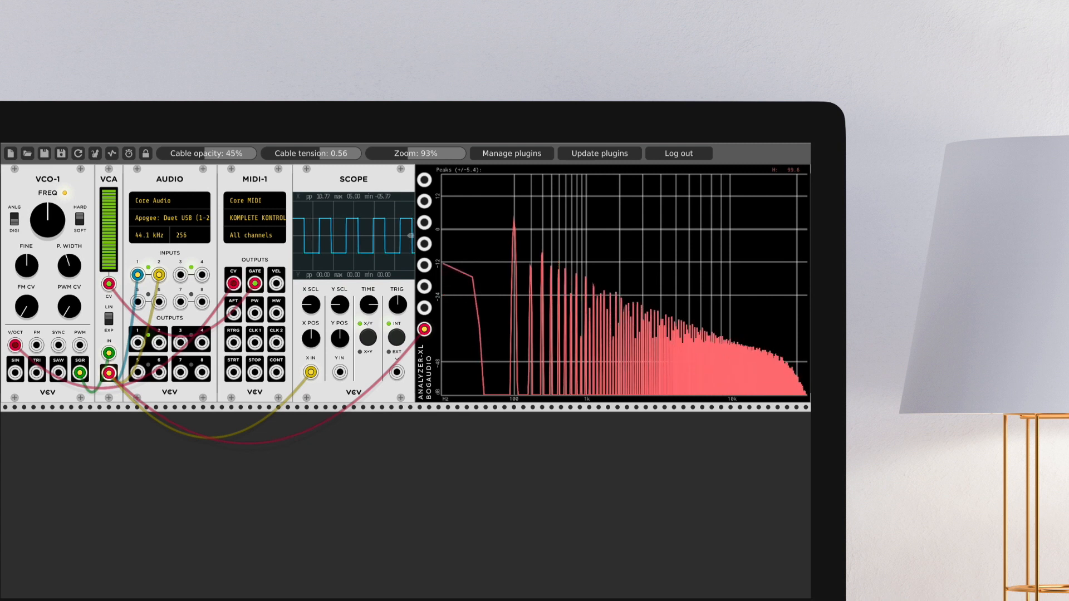
left_click_drag(79, 260, 80, 265)
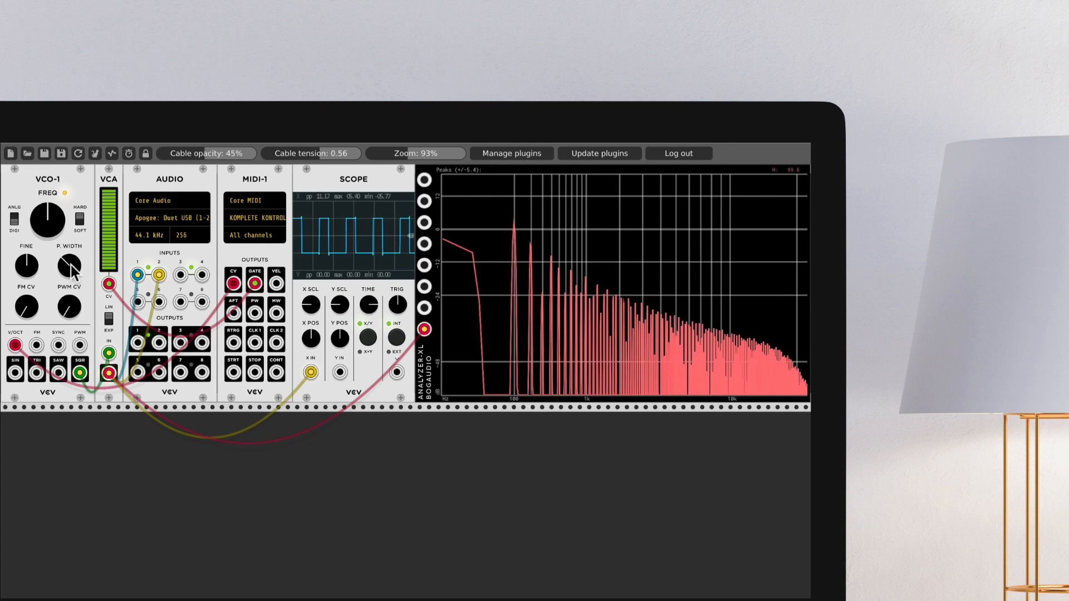
left_click_drag(72, 265, 72, 307)
left_click_drag(72, 266, 72, 223)
left_click_drag(70, 265, 70, 245)
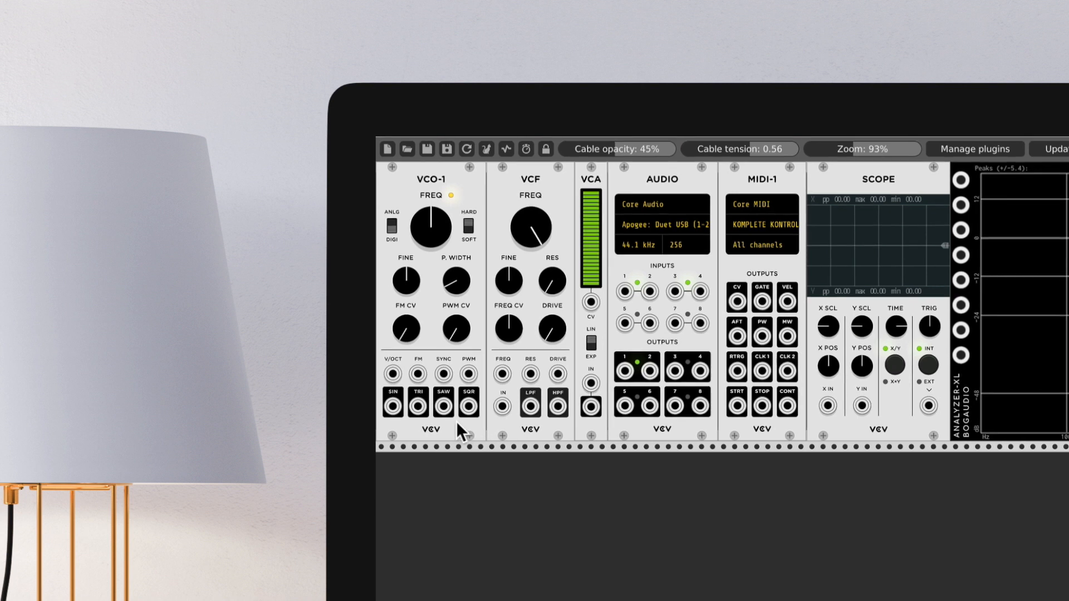
Patch VCO-1's SAW output into the VCF, its LPF output into the VCA, and the VCA's output into AUDIO inputs 1 and 2.
left_click_drag(466, 502, 549, 510)
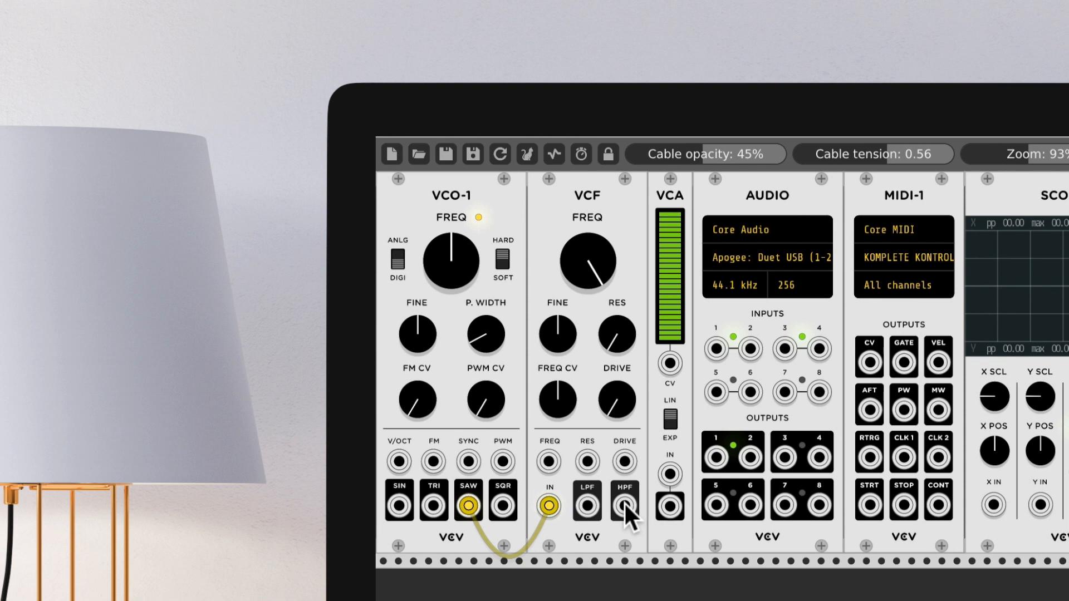
left_click_drag(587, 506, 718, 351)
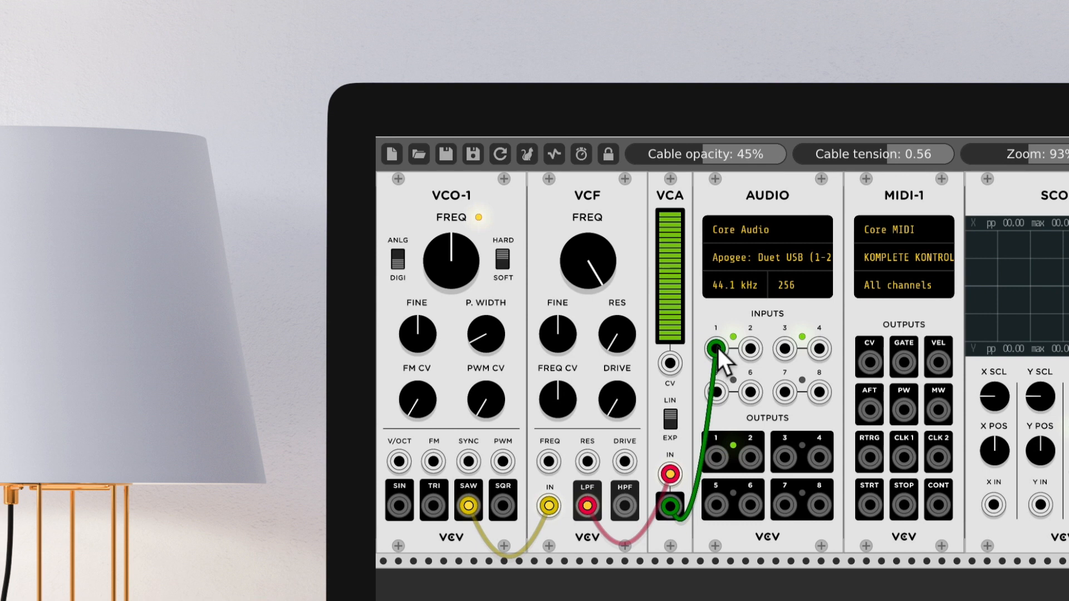
left_click_drag(672, 507, 750, 346)
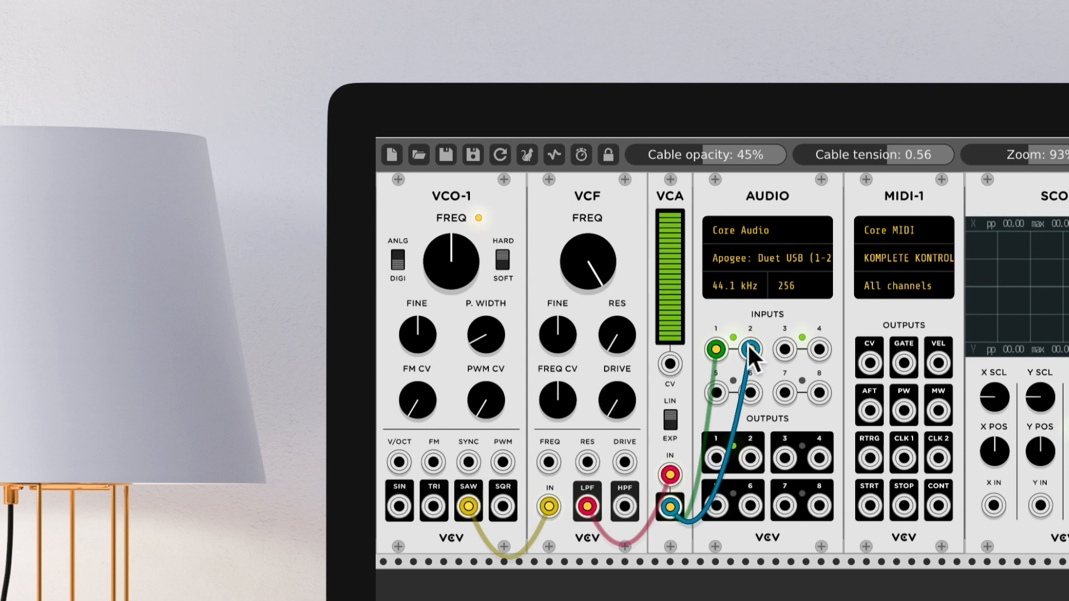
left_click_drag(750, 350, 749, 352)
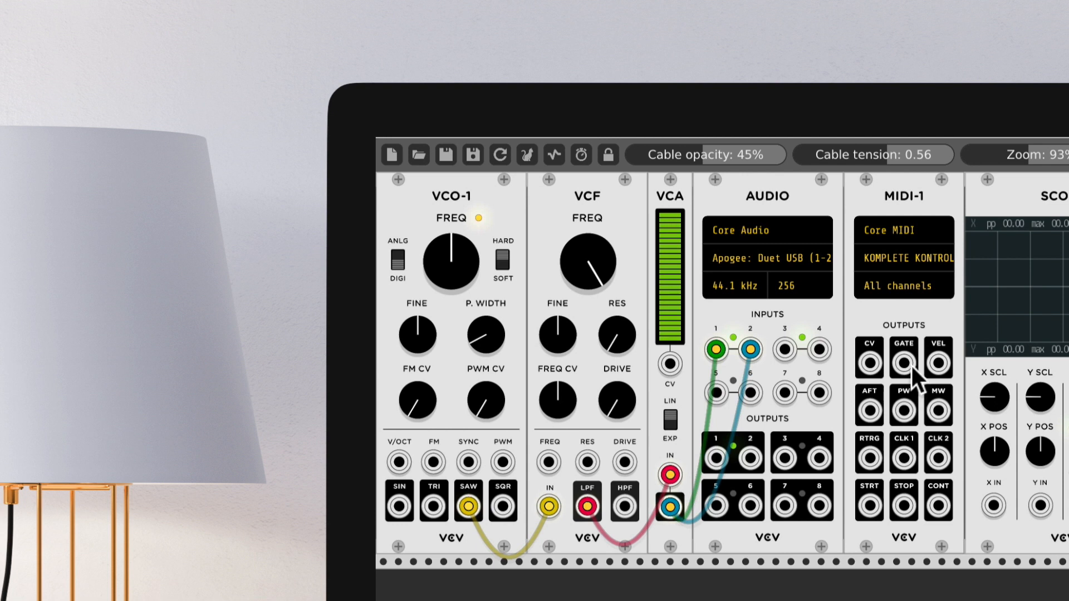
Connect MIDI-1's GATE output to the VCA's CV input and its CV output to VCO-1's V/OCT input.
left_click_drag(905, 365, 672, 372)
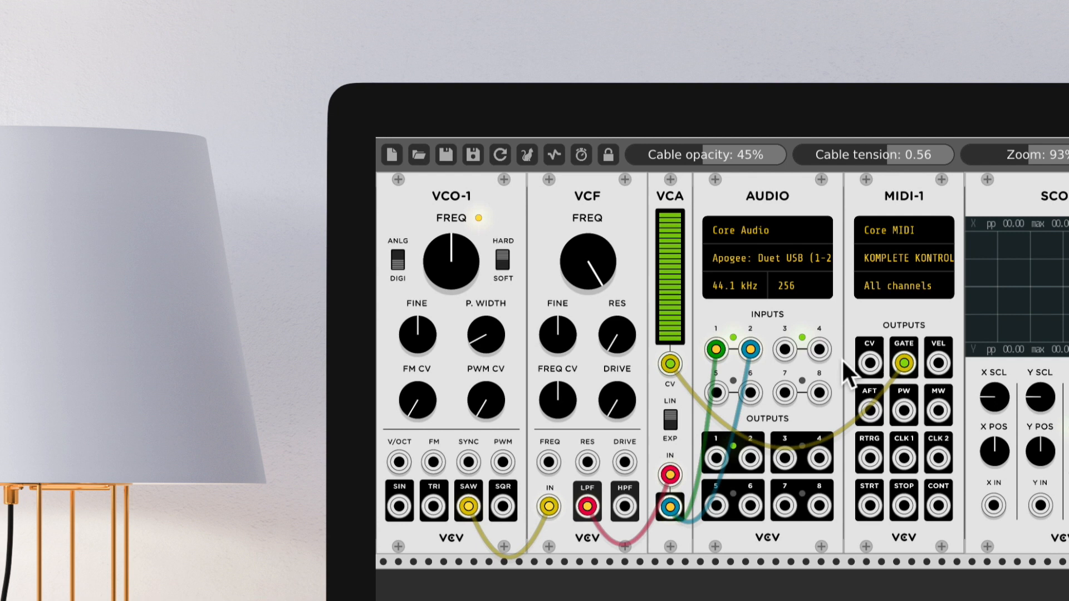
left_click_drag(869, 363, 398, 463)
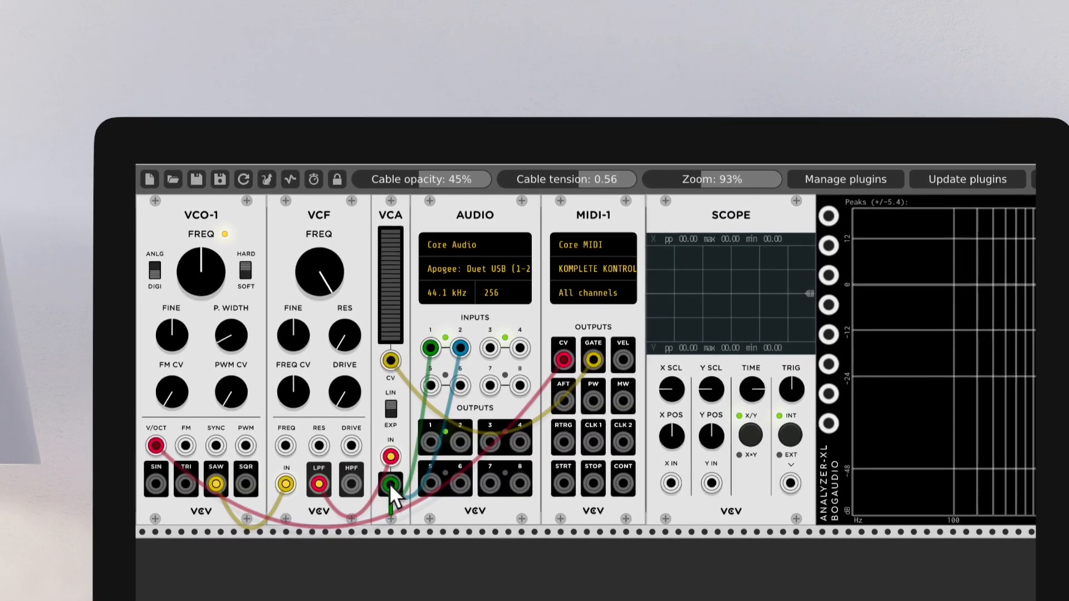
Connect the VCA's output to the SCOPE's X IN and to the last input of ANALYZER-XL.
left_click_drag(482, 490, 671, 473)
left_click_drag(489, 463, 584, 477)
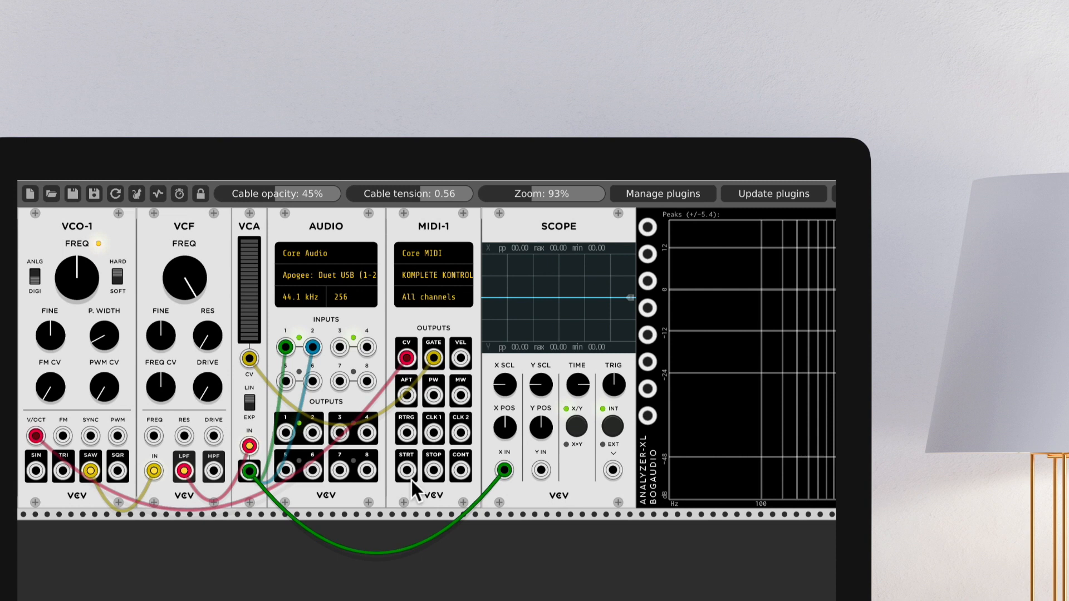
left_click_drag(245, 471, 643, 417)
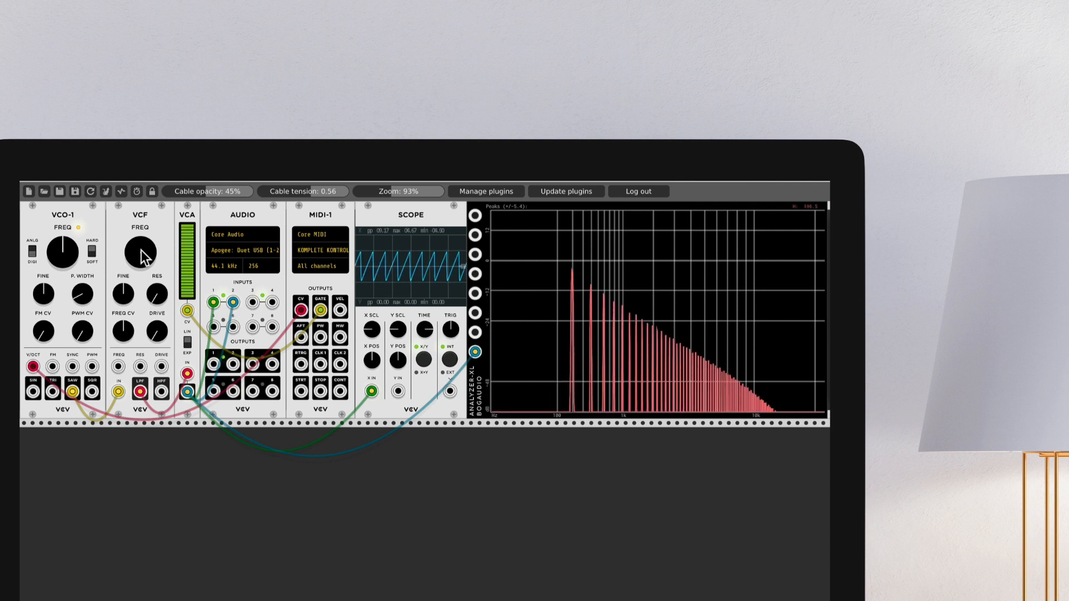
Sweep the VCF's FREQ cutoff down and up while playing notes to hear the low-pass filtering, returning it to maximum.
left_click_drag(141, 249, 140, 286)
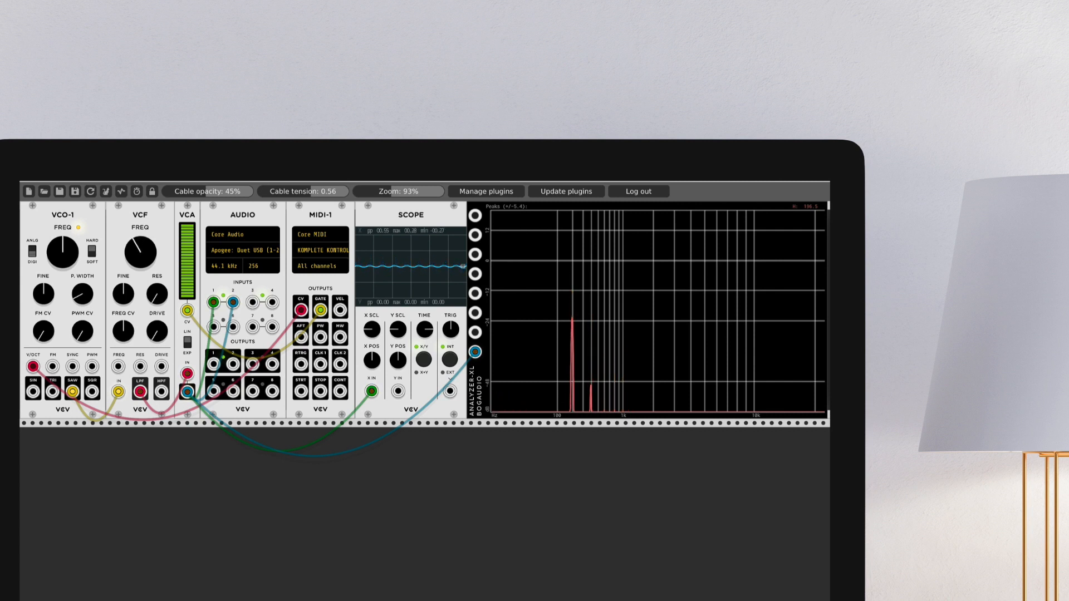
left_click_drag(140, 286, 140, 289)
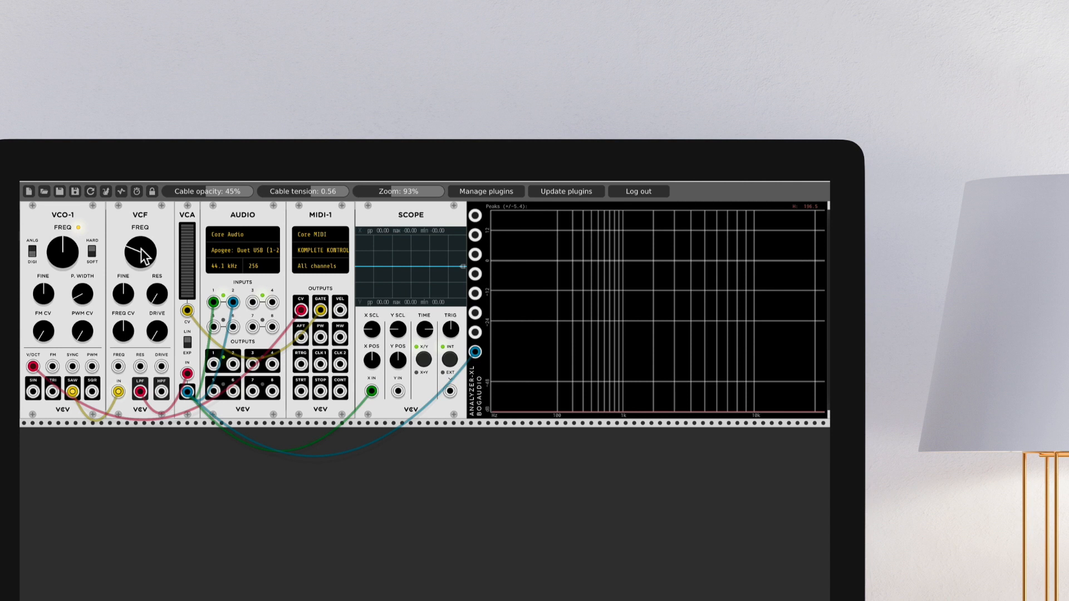
left_click_drag(138, 249, 138, 249)
left_click_drag(138, 248, 138, 217)
left_click_drag(139, 254, 139, 248)
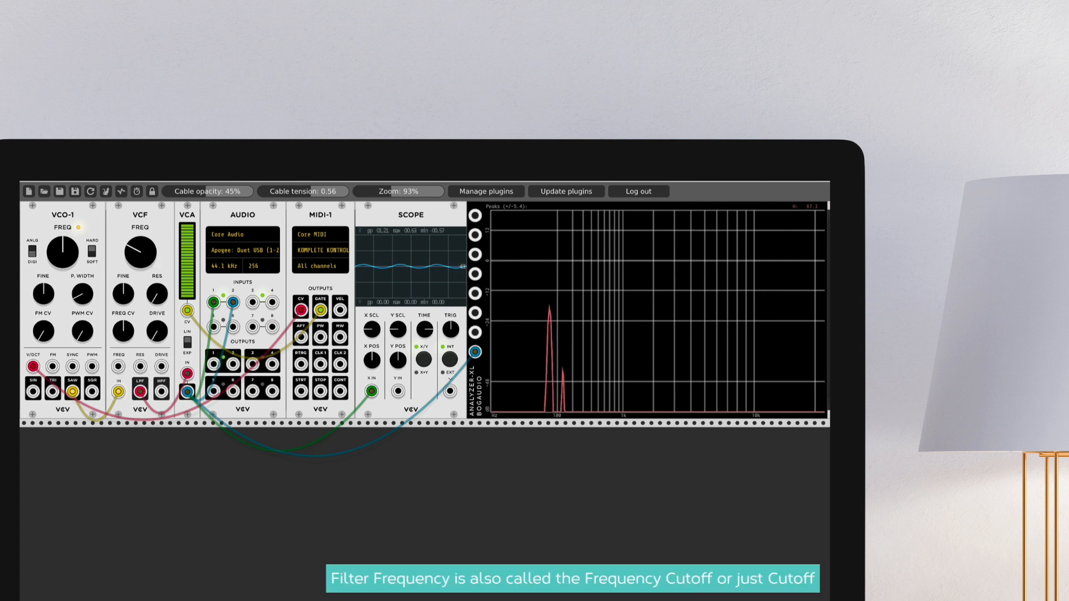
mouse_move(143, 255)
left_mouse_down()
mouse_move(141, 233)
mouse_move(144, 257)
mouse_move(143, 245)
left_mouse_up()
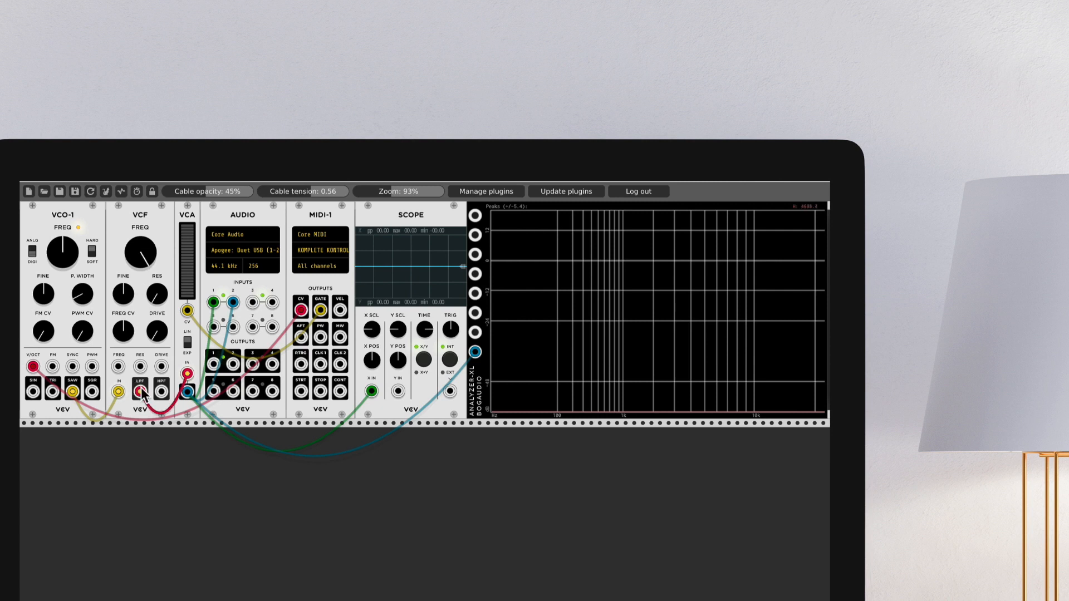
Lower the VCF's FREQ cutoff from maximum in several sweeps, leaving it well below centre.
left_click_drag(141, 247, 141, 247)
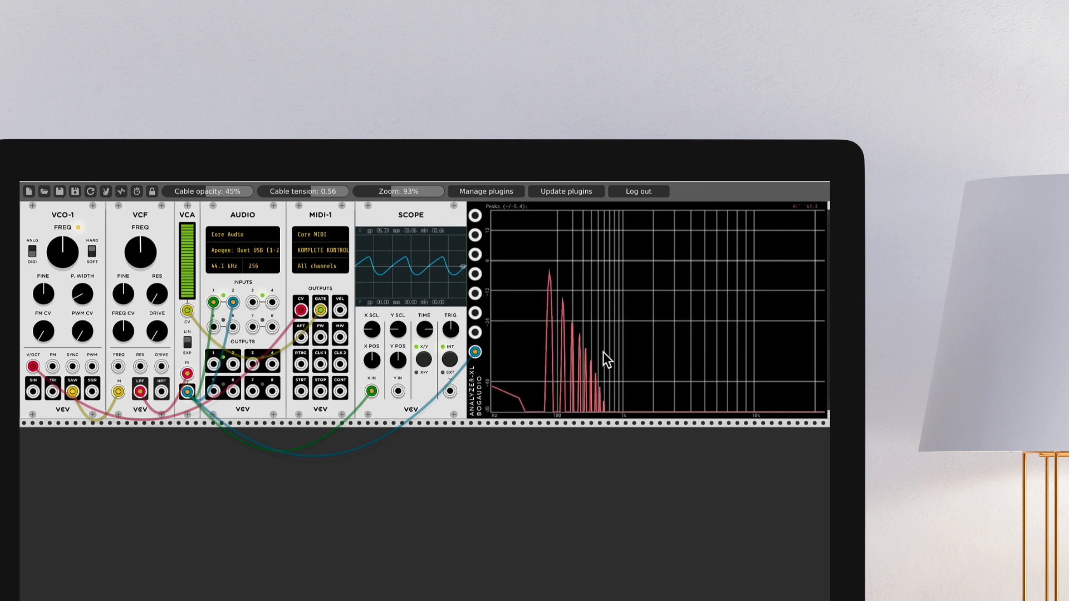
left_click_drag(149, 257, 149, 257)
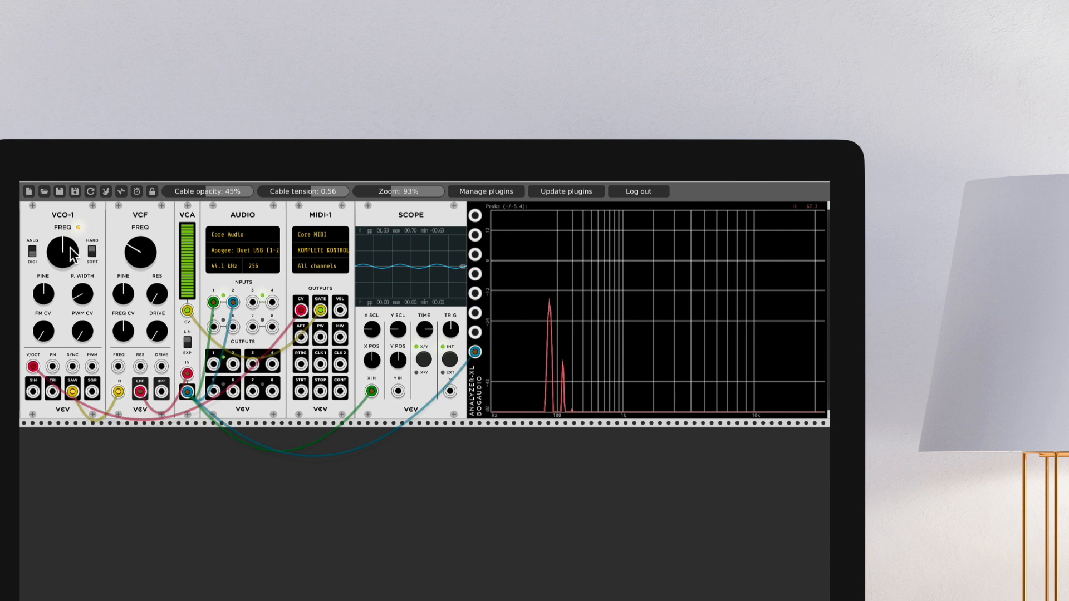
left_click_drag(135, 249, 135, 249)
mouse_move(143, 249)
left_mouse_down()
mouse_move(143, 173)
mouse_move(144, 248)
left_mouse_up()
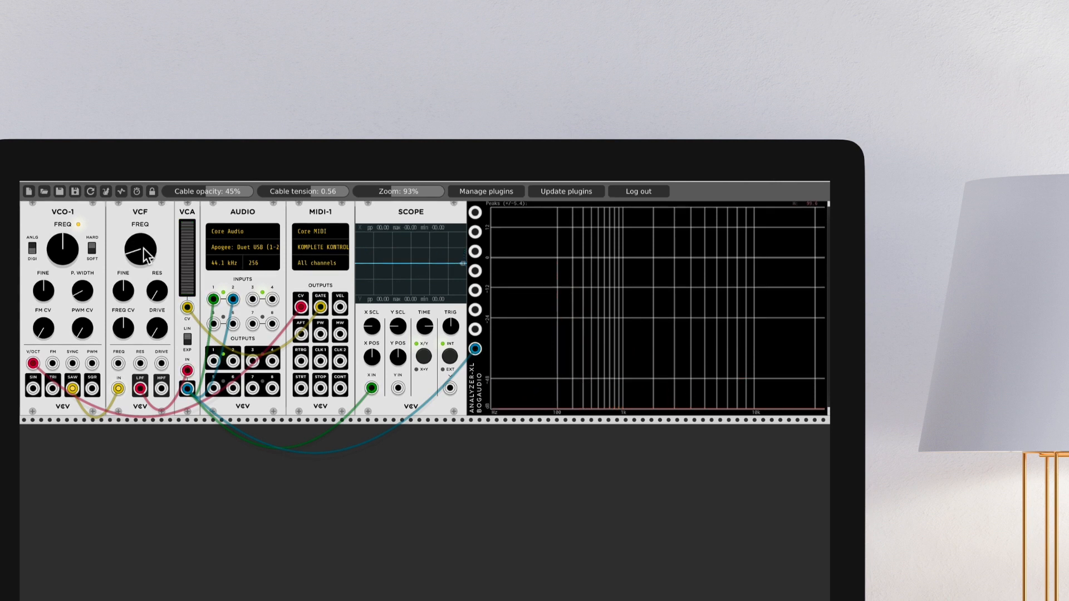
Move the VCA's input cable from the VCF's LPF output to HPF and sweep the FREQ cutoff while playing, finishing at minimum.
left_click_drag(140, 391, 161, 391)
left_click_drag(138, 246, 136, 246)
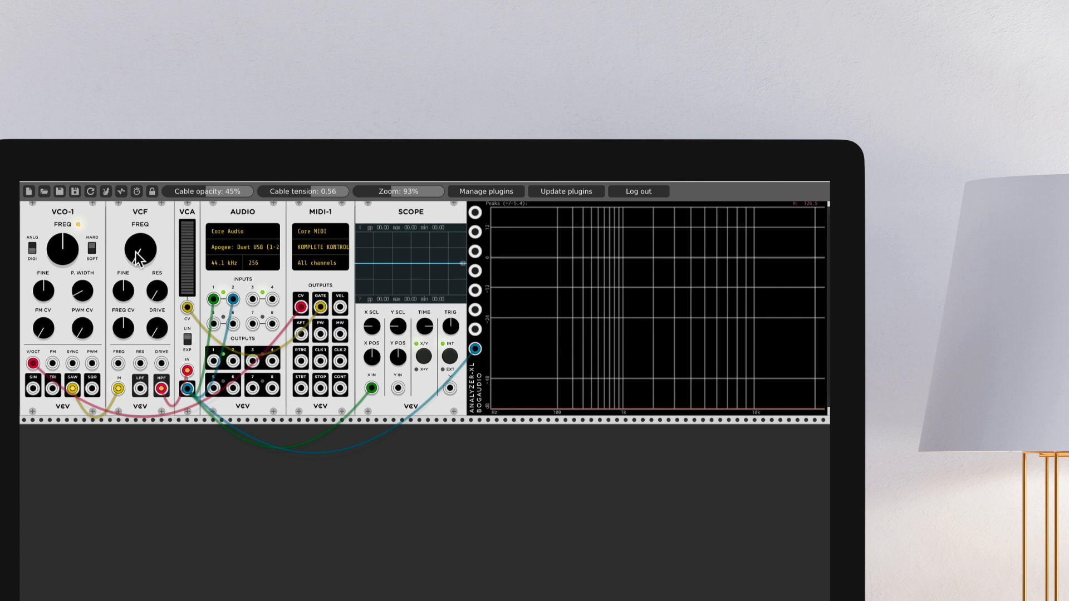
left_click_drag(140, 249, 140, 225)
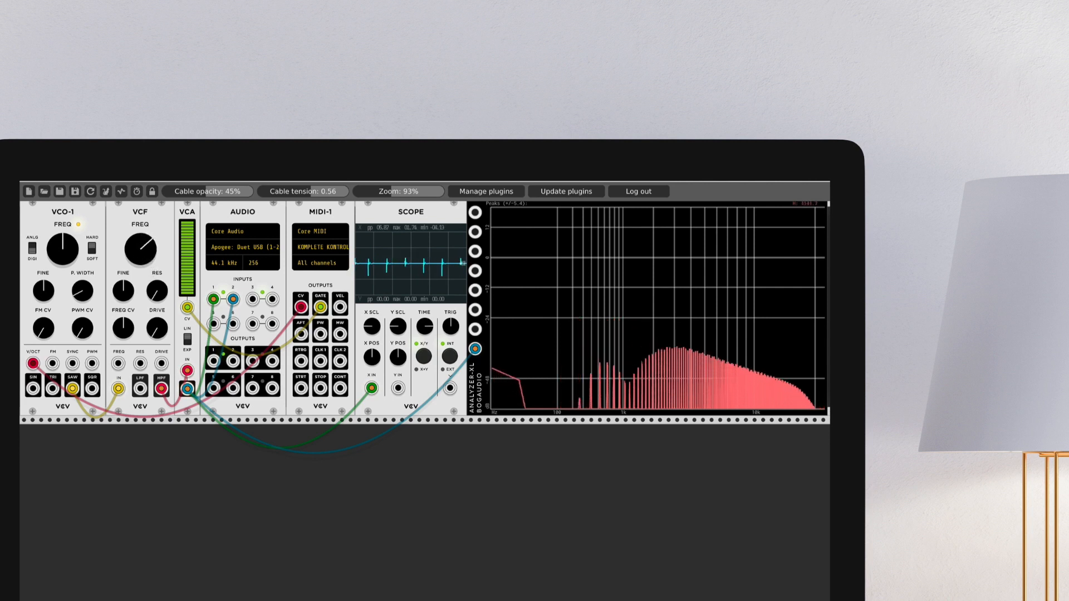
left_click_drag(146, 238, 146, 262)
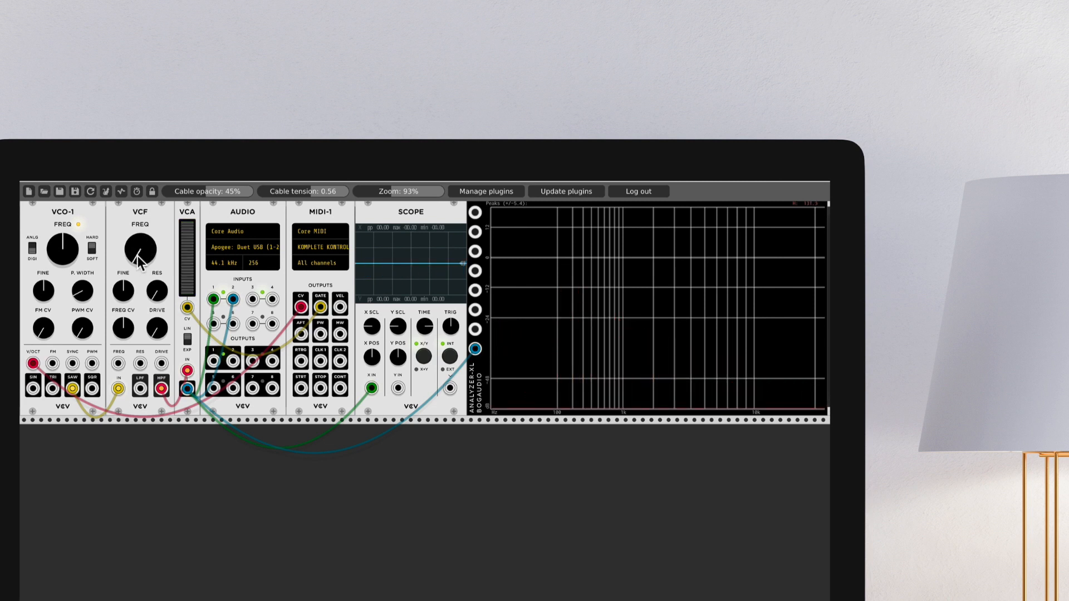
left_click_drag(138, 255, 138, 234)
left_click_drag(140, 249, 140, 235)
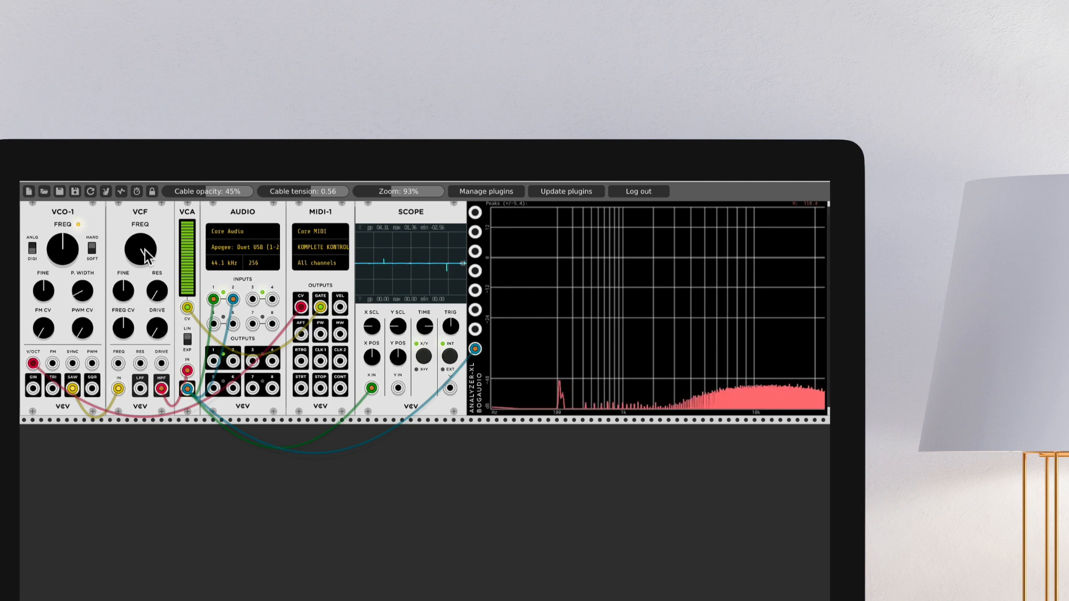
left_click_drag(145, 250, 144, 571)
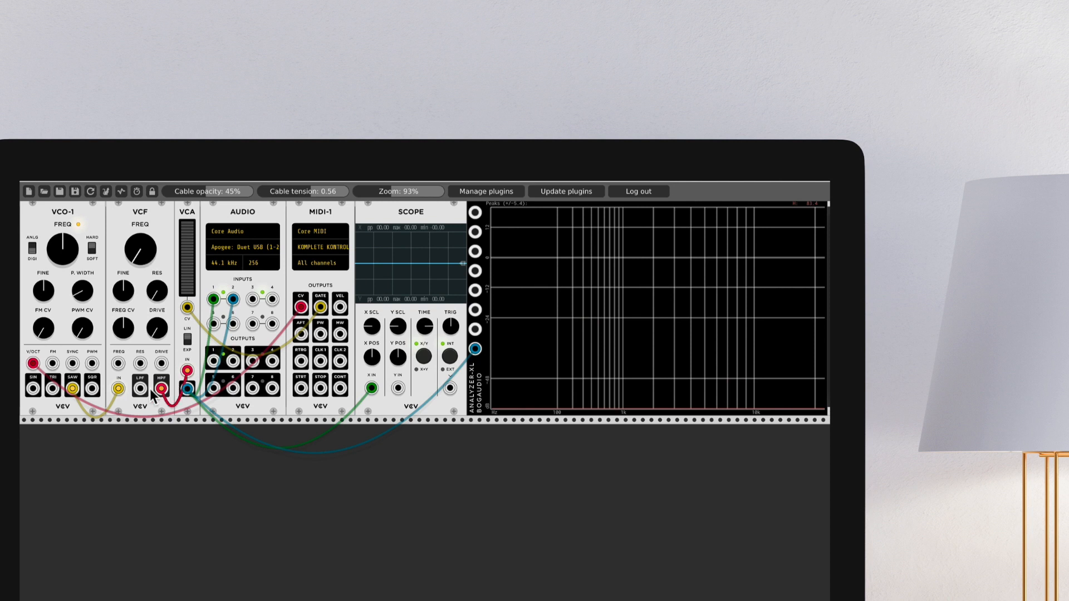
Return the VCA's input cable to the VCF's LPF output and raise the FREQ cutoff to centre.
mouse_move(140, 389)
left_mouse_down()
mouse_move(161, 389)
mouse_move(140, 390)
left_mouse_up()
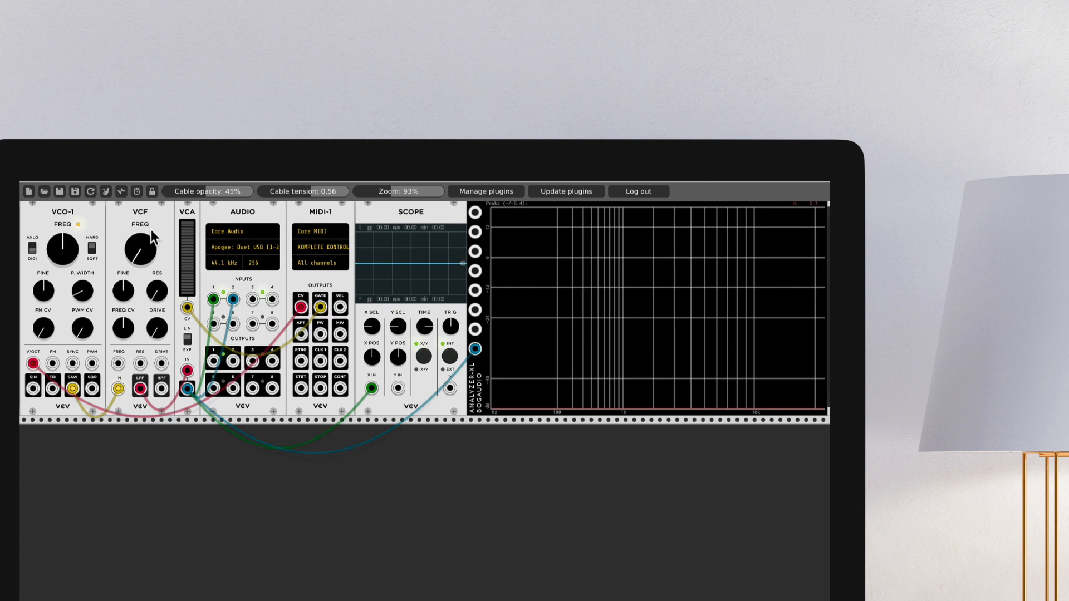
left_click_drag(146, 244, 145, 167)
left_click_drag(139, 248, 140, 240)
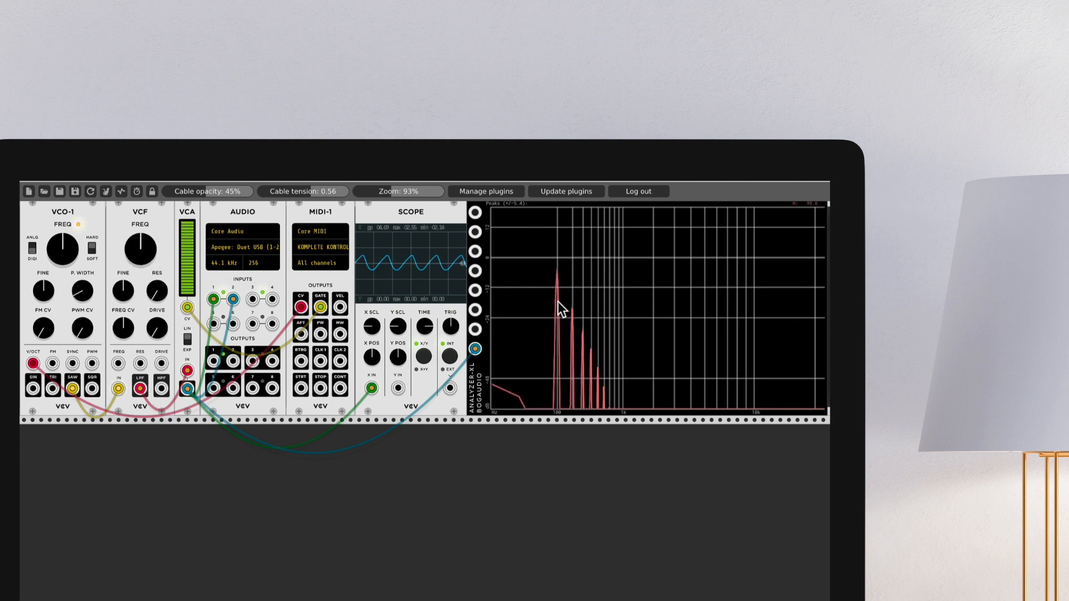
Try the VCF's FINE cutoff adjustment and reset it to its default.
left_click_drag(124, 293, 125, 257)
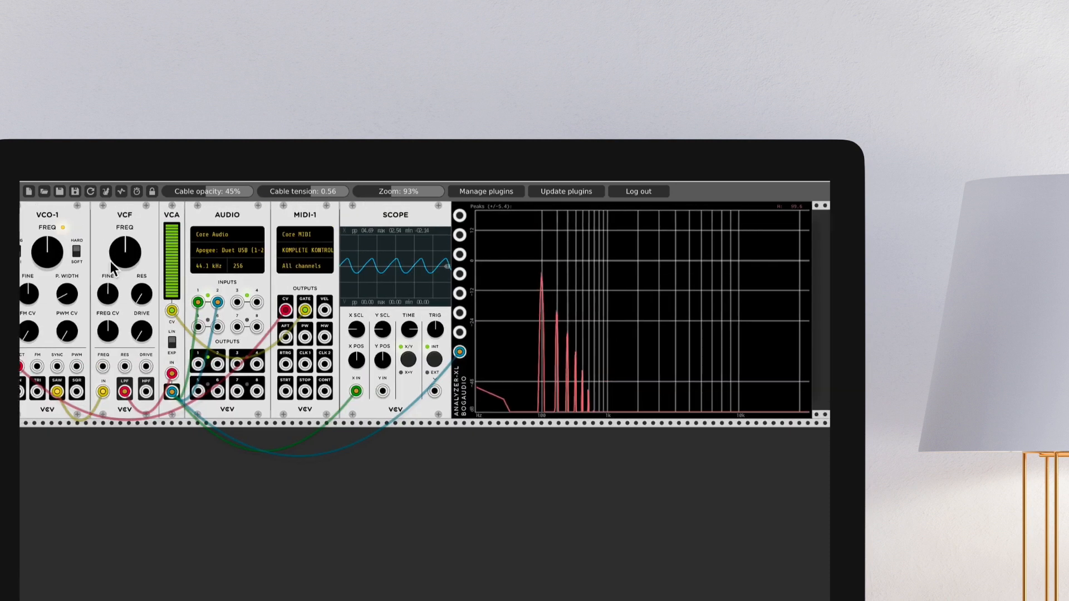
left_click_drag(129, 299, 127, 291)
double_click(122, 294)
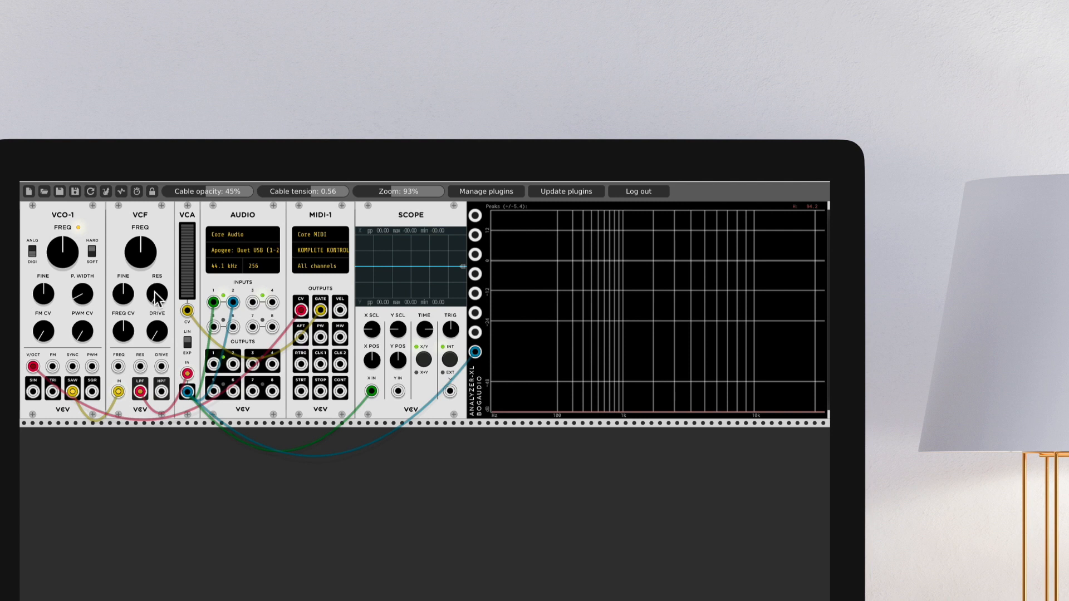
Sweep the VCF's FREQ cutoff above centre while playing notes, leaving it at about four o'clock.
left_click_drag(140, 253, 141, 234)
scroll(143, 245, "down", 2)
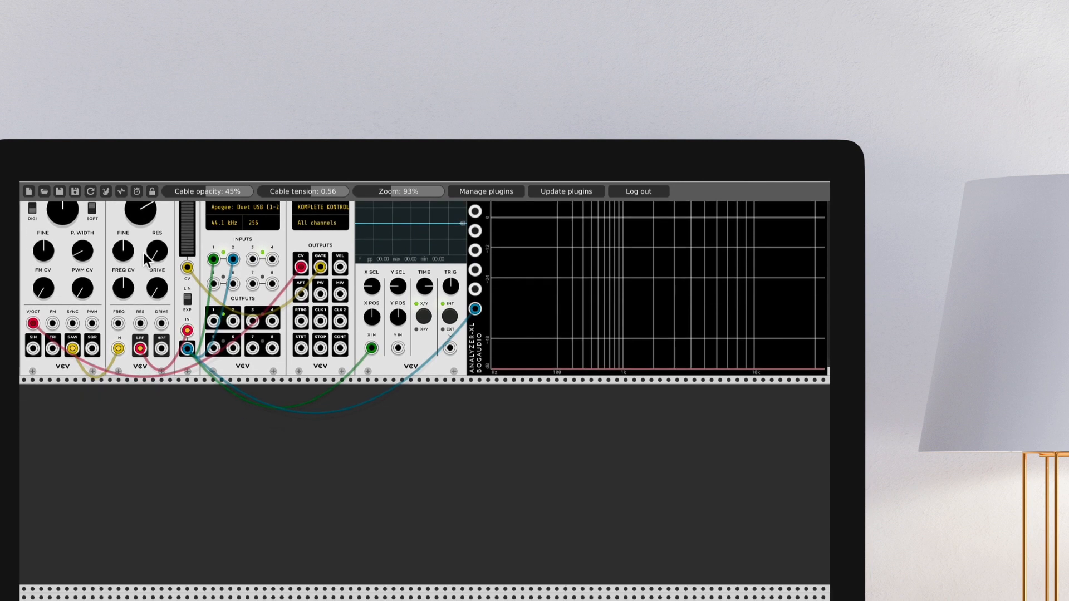
scroll(143, 246, "up", 2)
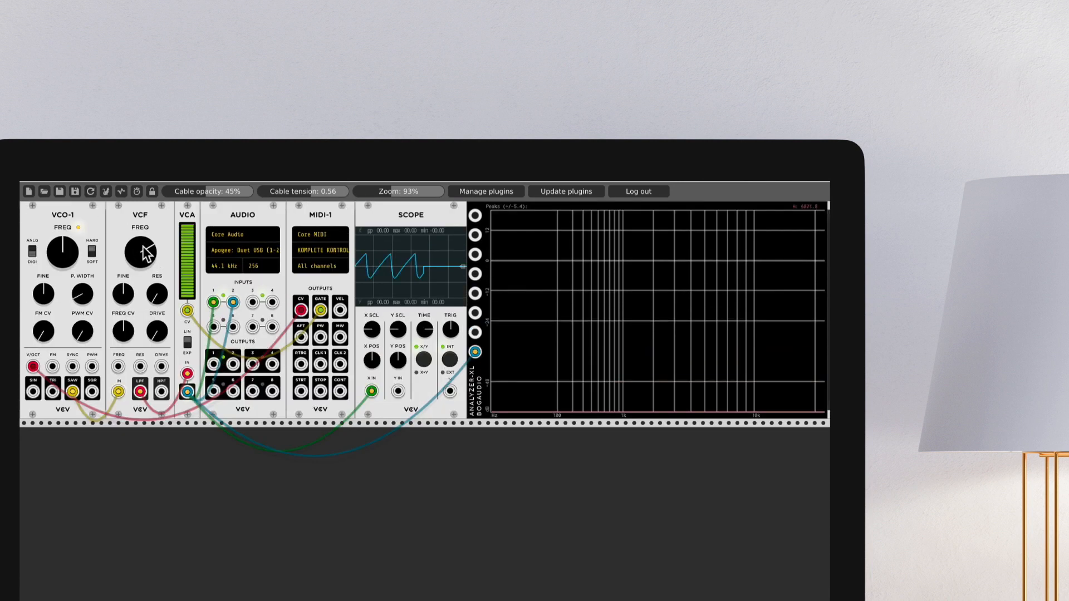
left_click_drag(141, 253, 140, 241)
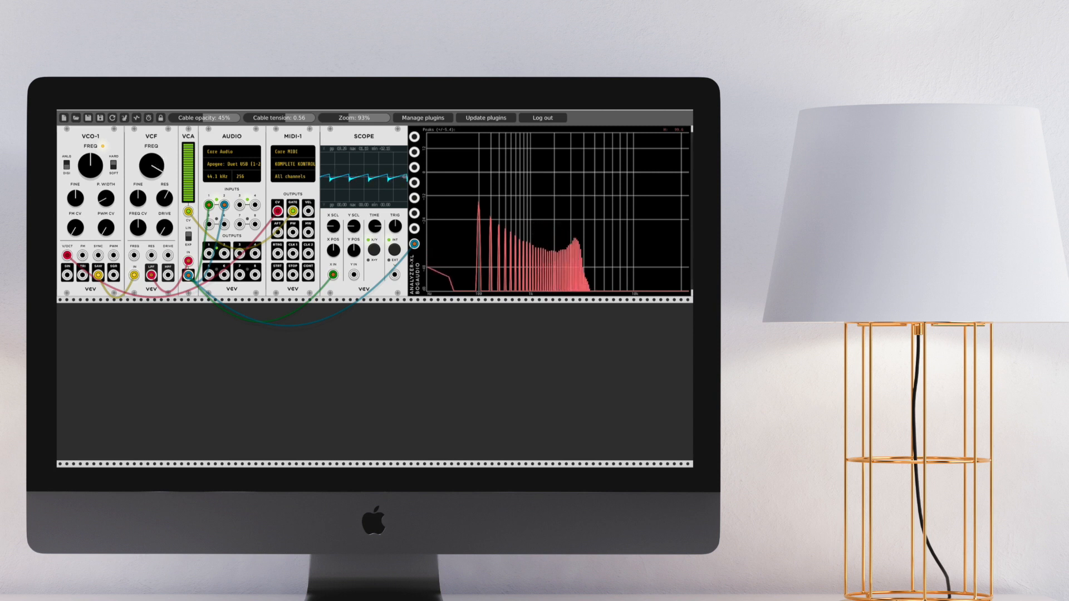
left_click_drag(152, 166, 152, 192)
scroll(152, 173, "down", 1)
Lower the VCF's RES to minimum, then raise it in stages past centre to compare the resonance.
left_click_drag(164, 196, 163, 235)
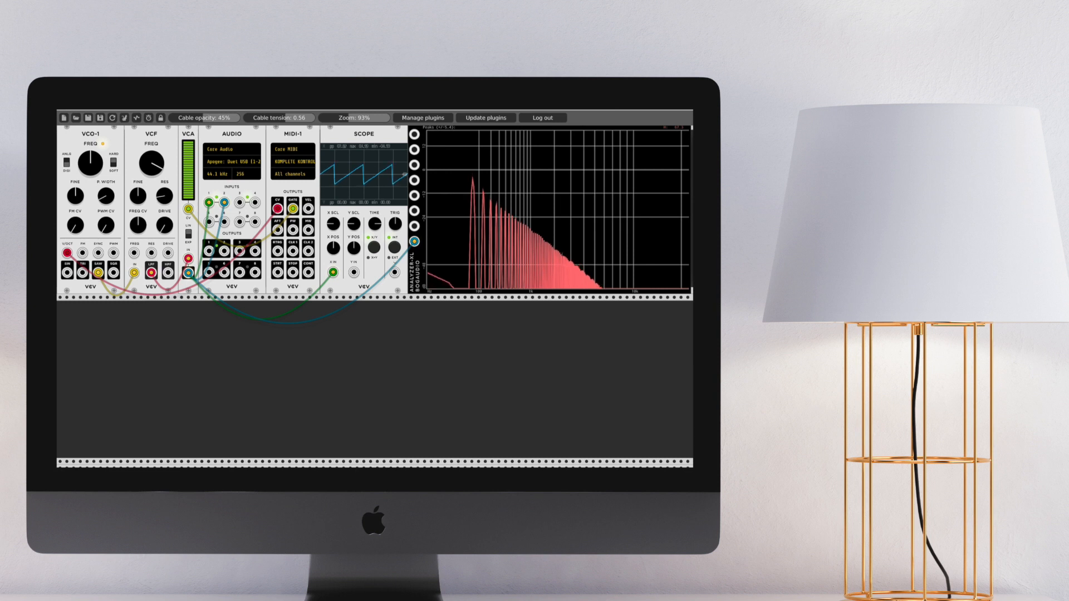
left_click_drag(165, 201, 165, 188)
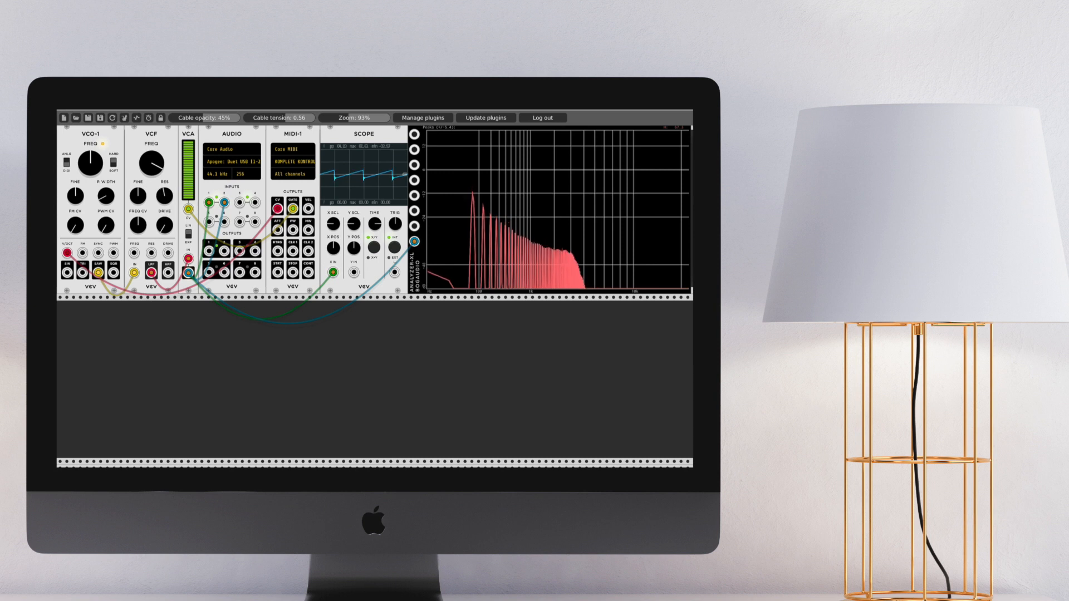
left_click_drag(166, 196, 169, 186)
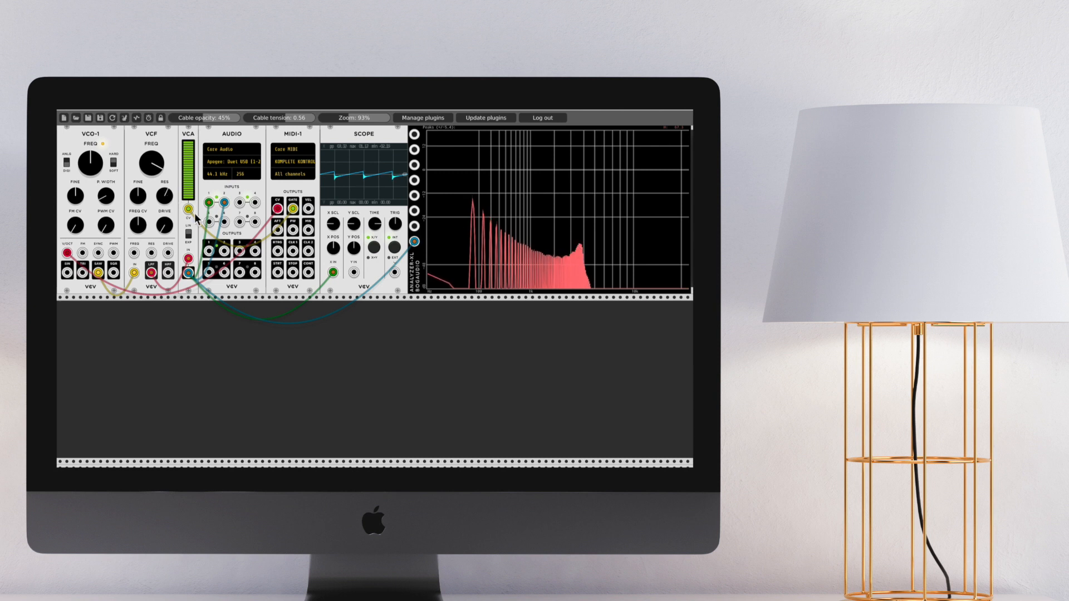
left_click_drag(166, 197, 166, 188)
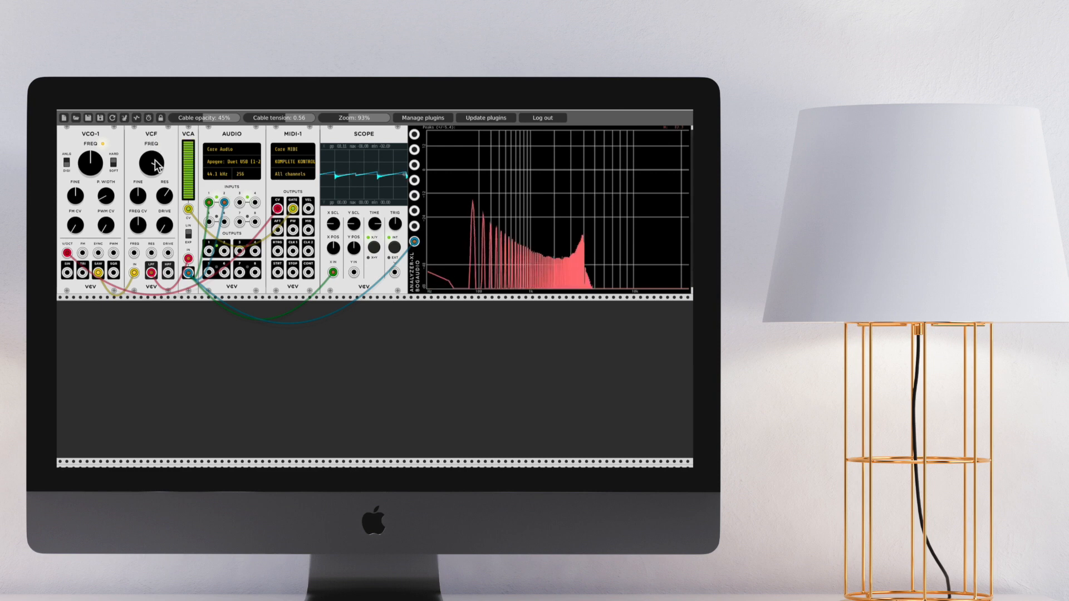
Sweep the VCF's FREQ cutoff down and back up, leaving it at about two o'clock.
left_click_drag(154, 160, 205, 162)
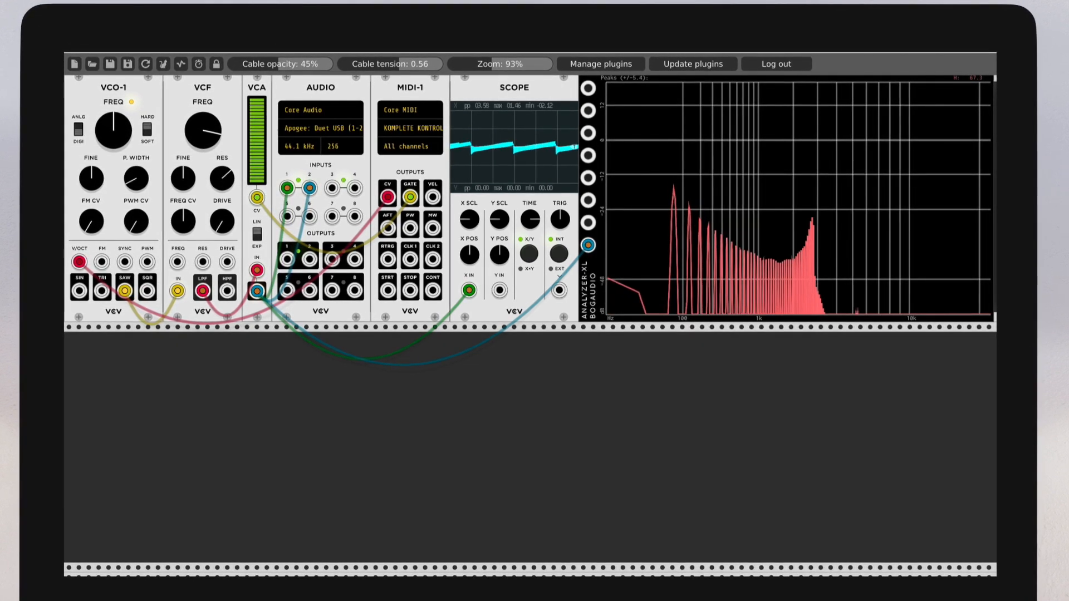
left_click_drag(207, 128, 207, 184)
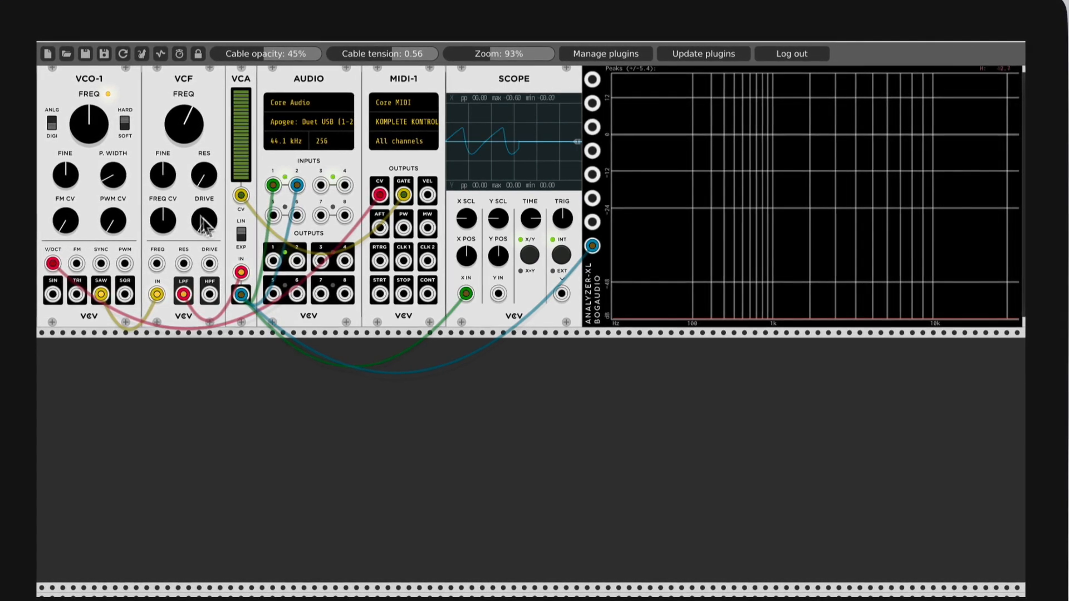
left_click_drag(185, 132, 185, 78)
Raise the VCF's DRIVE, back it off, and settle it just past centre.
left_click_drag(201, 219, 200, 120)
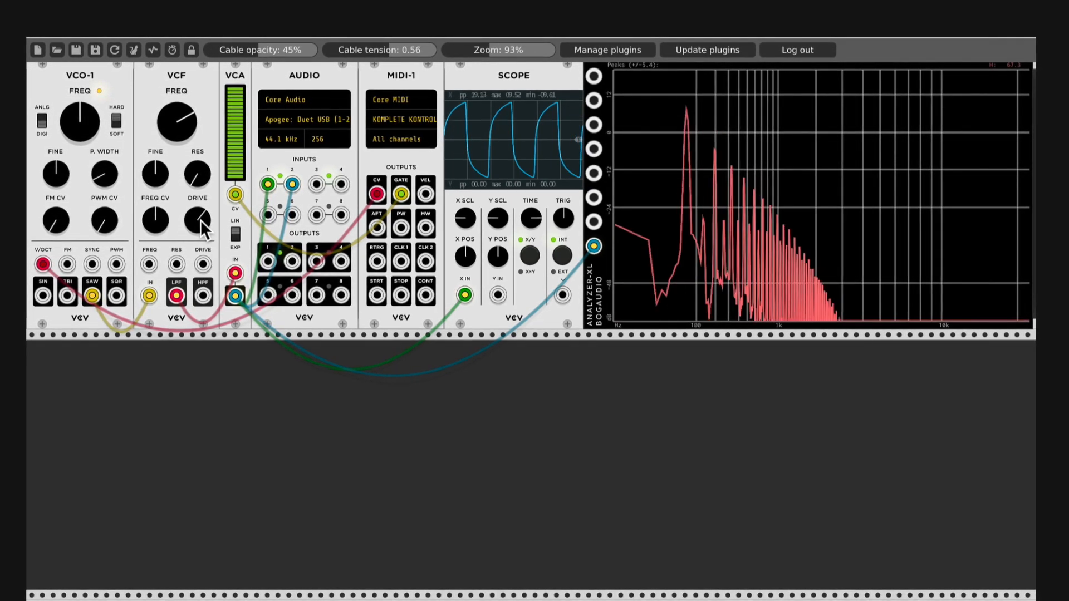
mouse_move(199, 219)
left_mouse_down()
mouse_move(200, 248)
mouse_move(199, 236)
left_mouse_up()
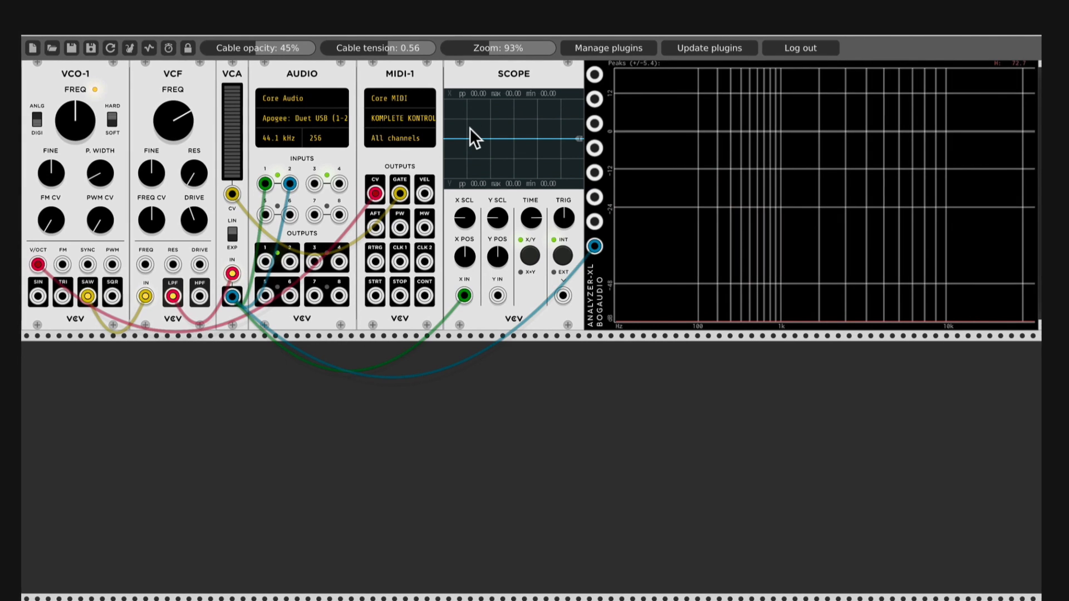
left_click_drag(193, 223, 193, 207)
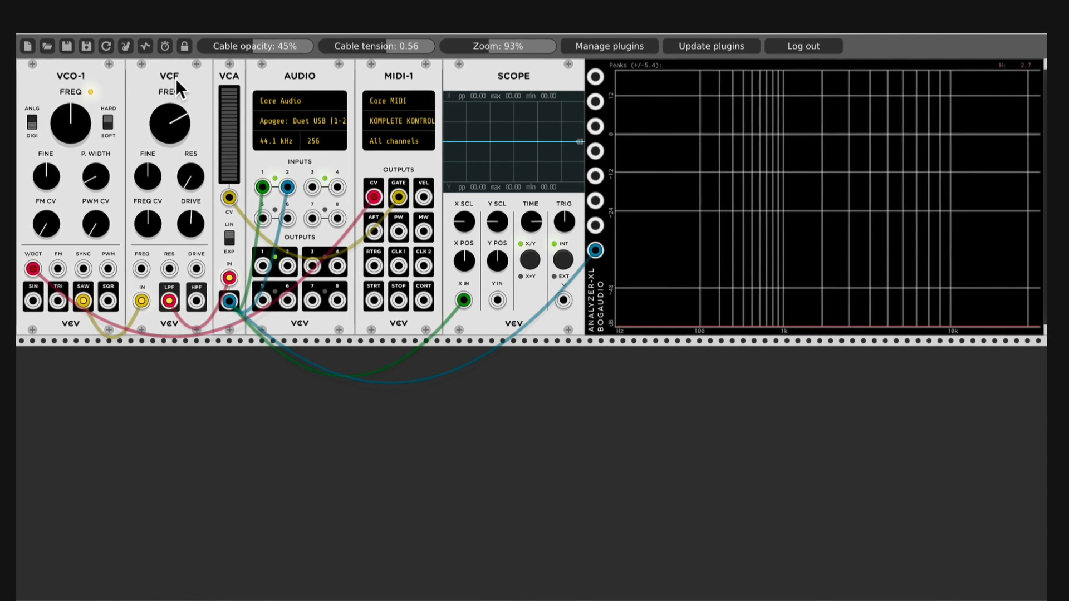
Set the VCF's RES to maximum and unplug its IN cable to sweep the FREQ cutoff of the self-oscillating filter.
left_click_drag(188, 181, 181, 157)
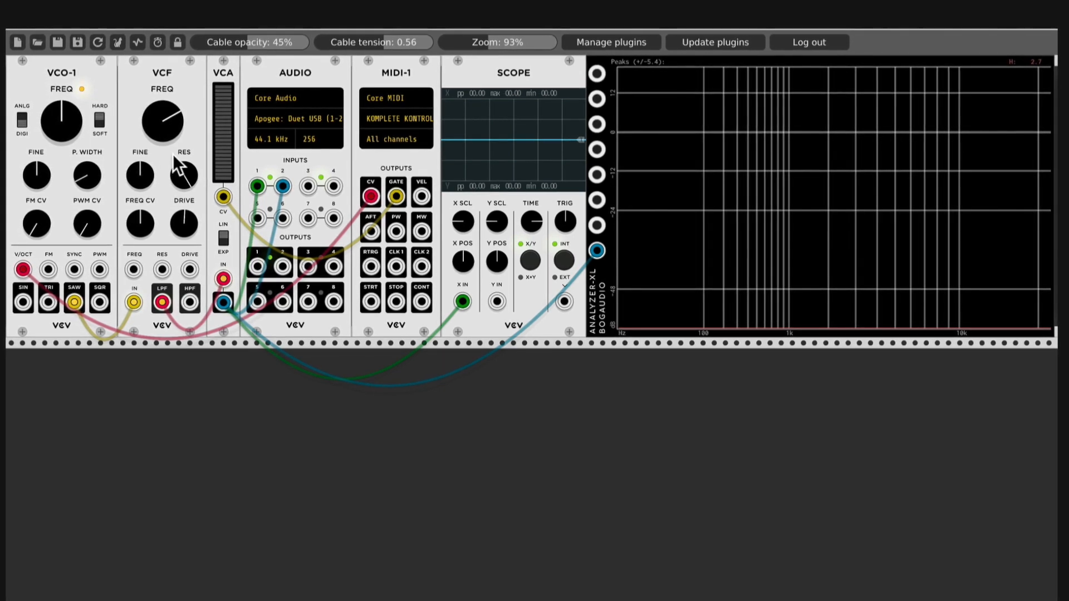
left_click_drag(133, 298, 133, 322)
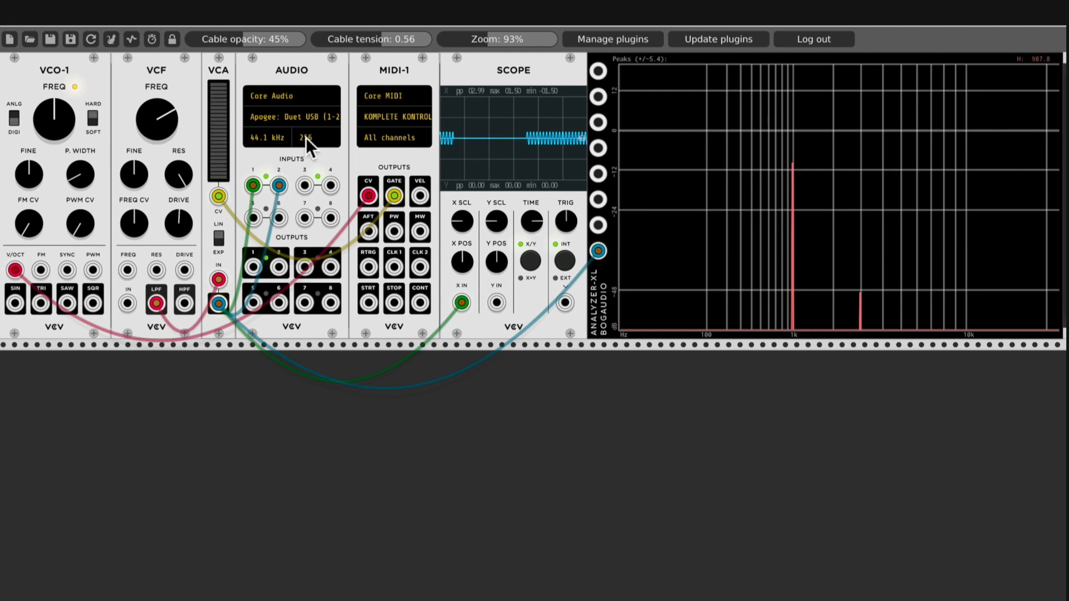
mouse_move(163, 113)
left_mouse_down()
mouse_move(163, 188)
mouse_move(157, 95)
mouse_move(165, 118)
left_mouse_up()
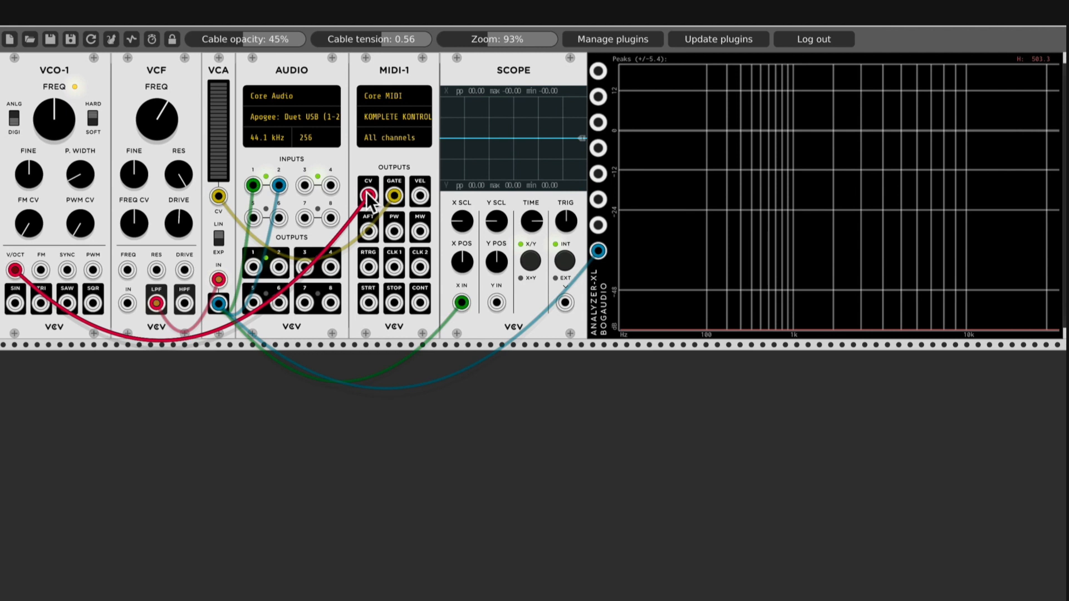
Patch MIDI-1's CV output into the VCF's FREQ input, play it with the FREQ cutoff raised to about two o'clock, and unplug that cable.
left_click_drag(368, 194, 363, 200)
left_click_drag(190, 253, 128, 270)
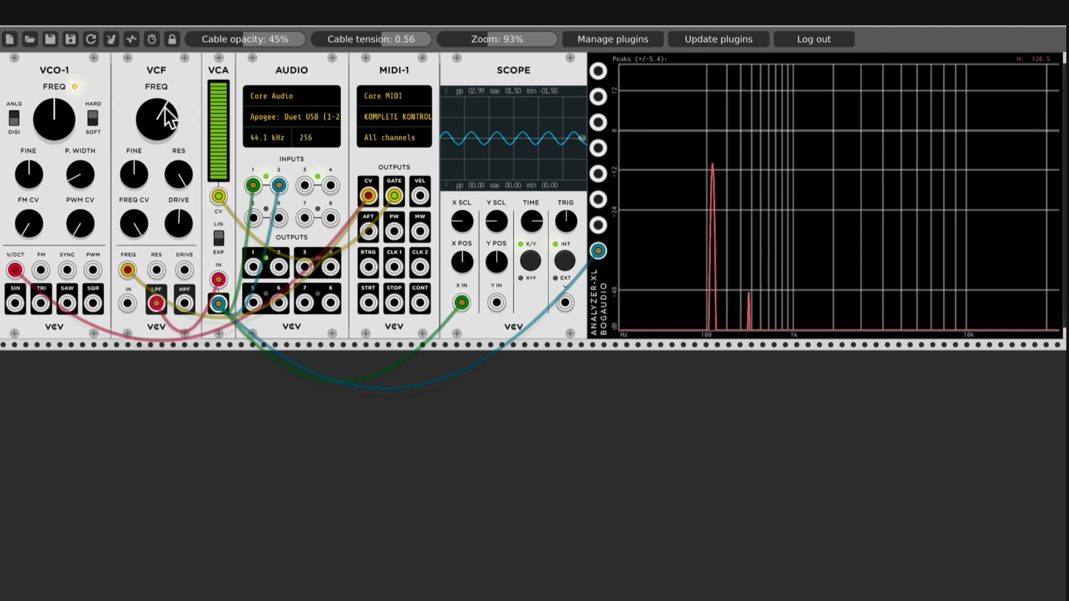
left_click_drag(161, 115, 161, 100)
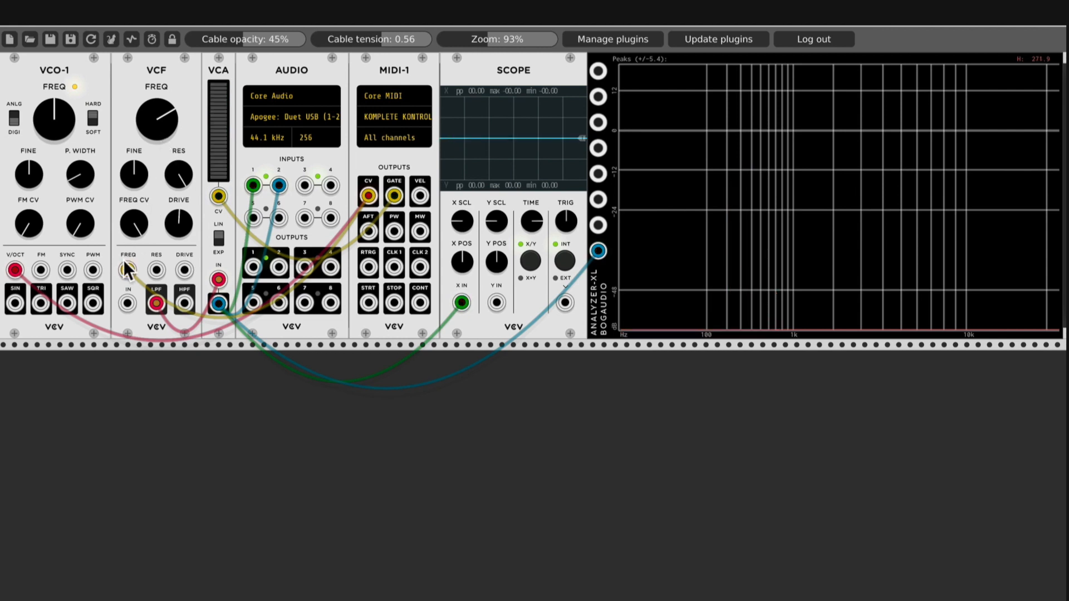
left_click_drag(126, 269, 134, 285)
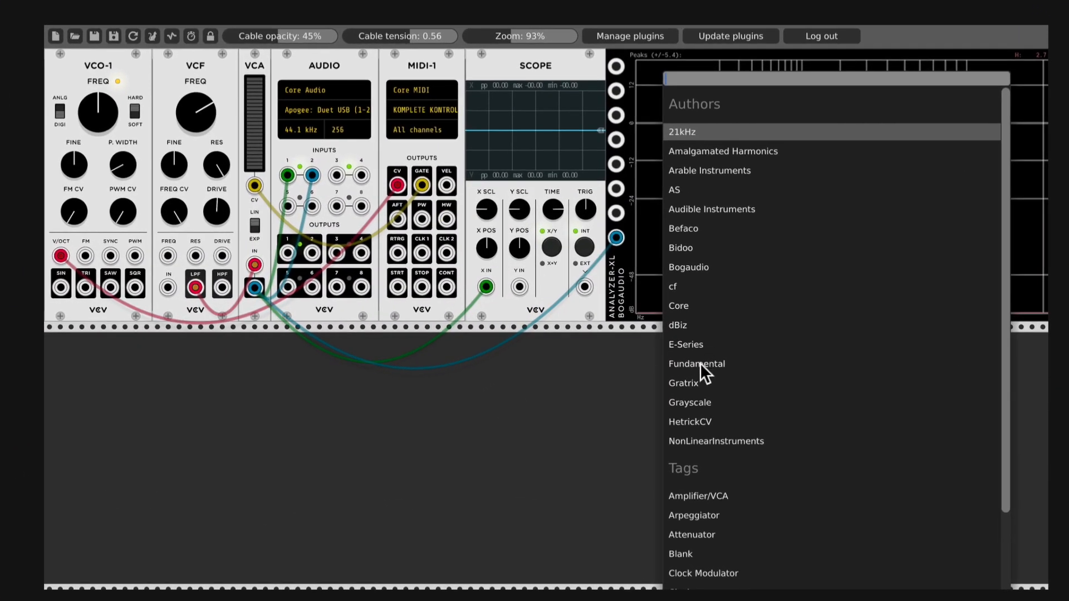
Add a second VCF module from the Fundamental collection and place it in the rack row below the VCA.
left_click(673, 360)
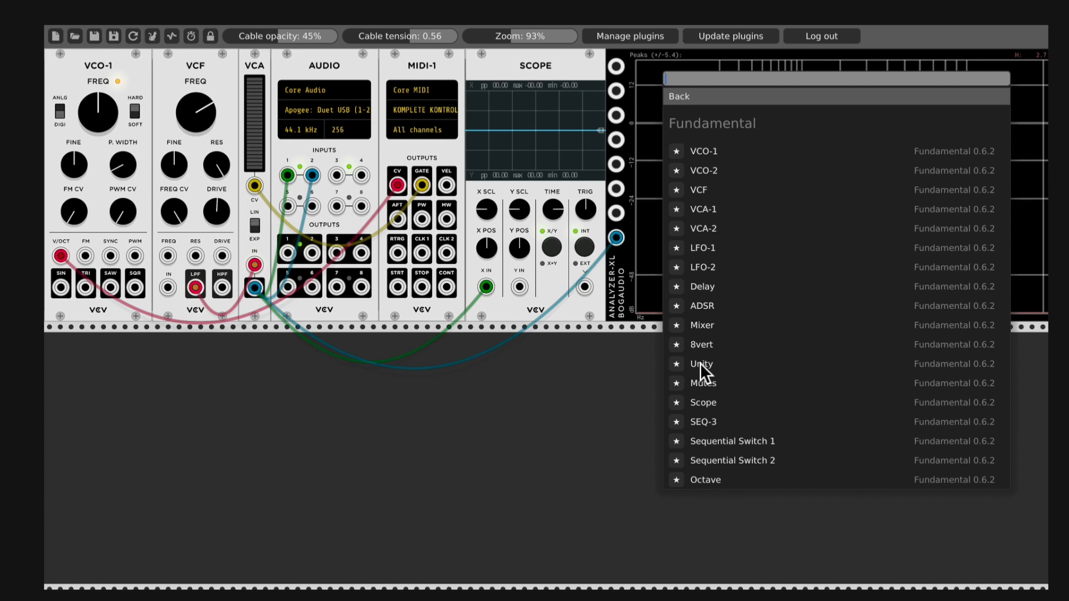
left_click(708, 189)
left_click_drag(422, 338, 275, 332)
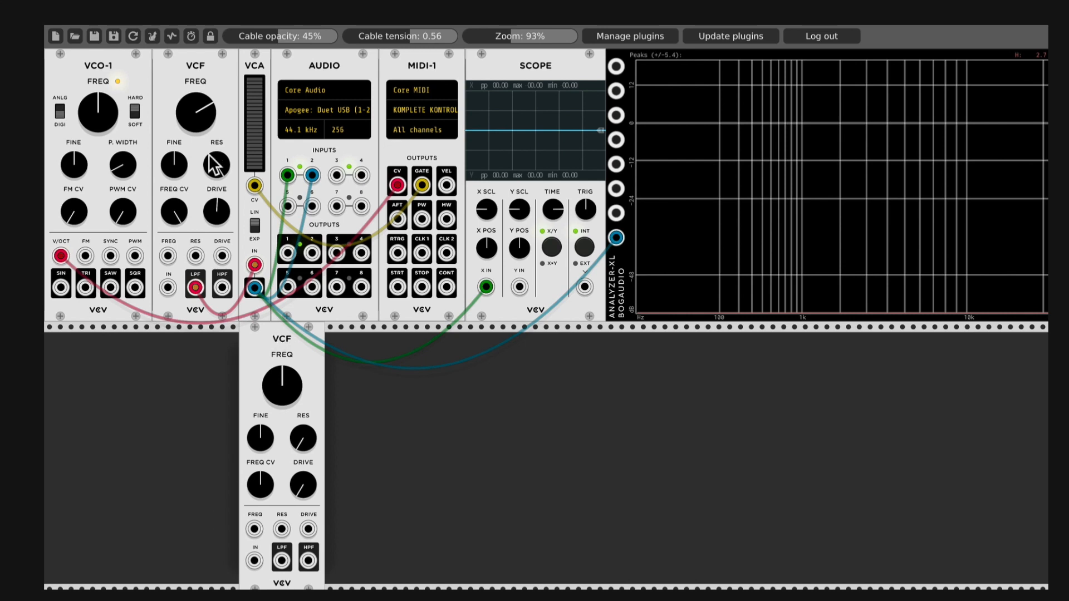
Shift ANALYZER-XL, SCOPE, MIDI-1 and AUDIO to the right to open a module-wide gap after the VCA.
left_click_drag(656, 61, 750, 62)
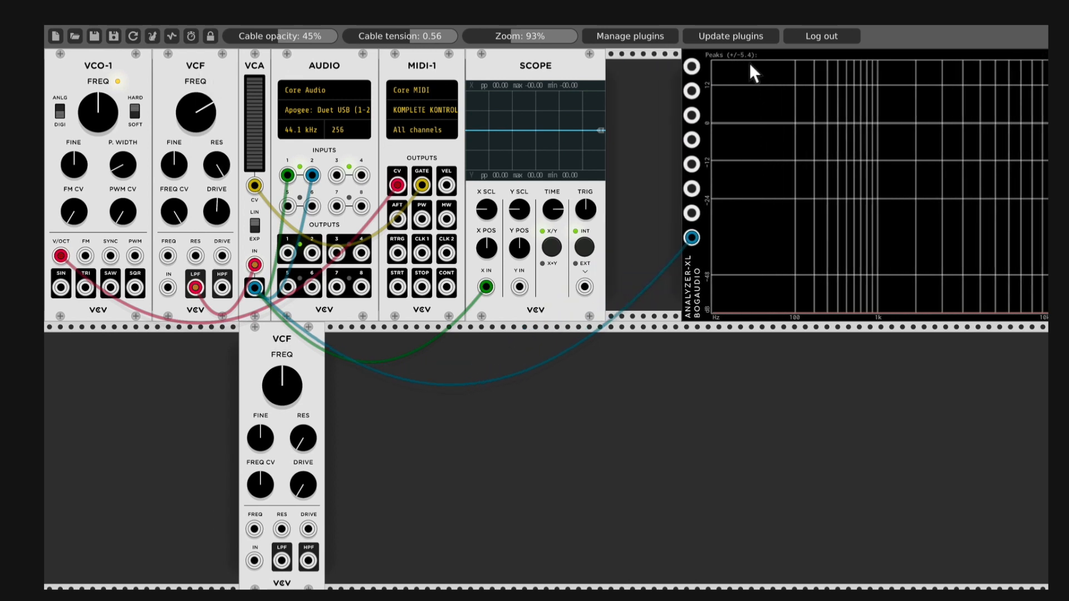
left_click_drag(556, 72, 646, 71)
left_click_drag(446, 72, 512, 66)
left_click_drag(299, 67, 386, 74)
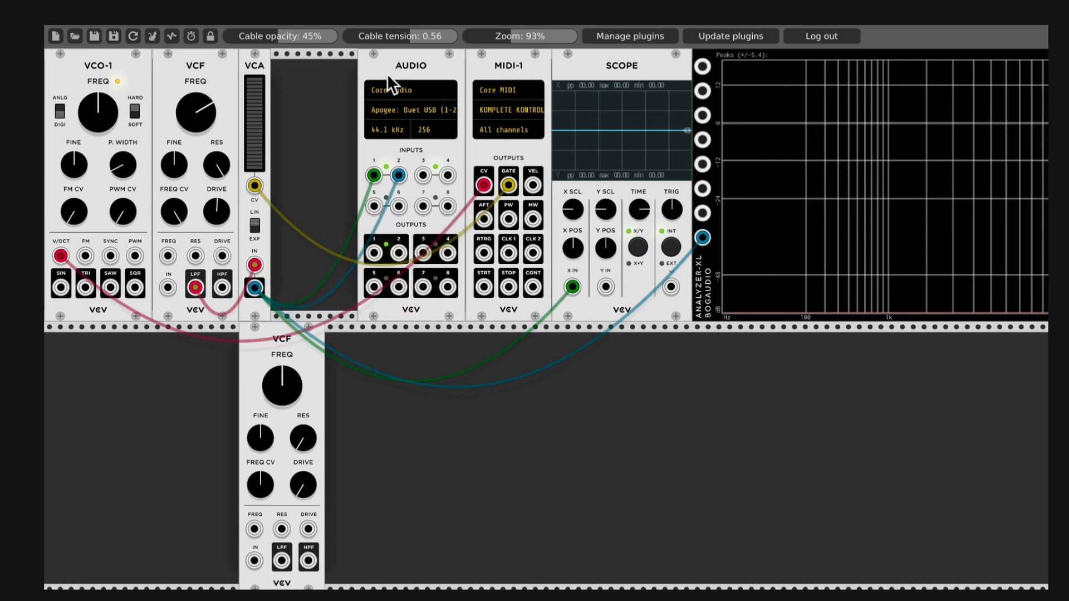
Move the VCA next to AUDIO and place the new VCF between the first VCF and the VCA.
left_click_drag(269, 345, 338, 182)
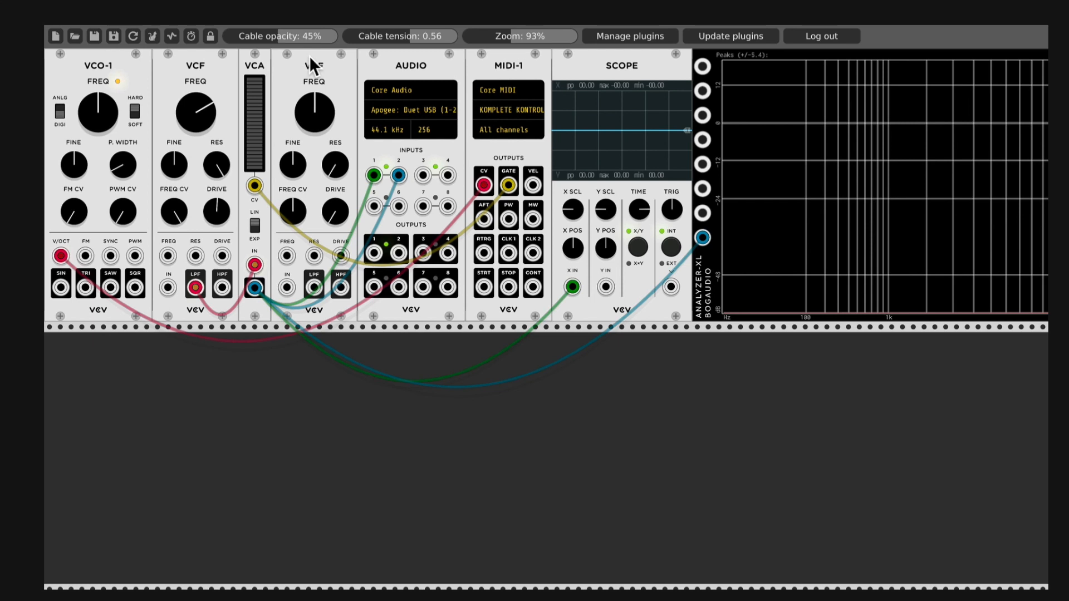
left_click_drag(309, 56, 261, 287)
left_click_drag(257, 60, 342, 61)
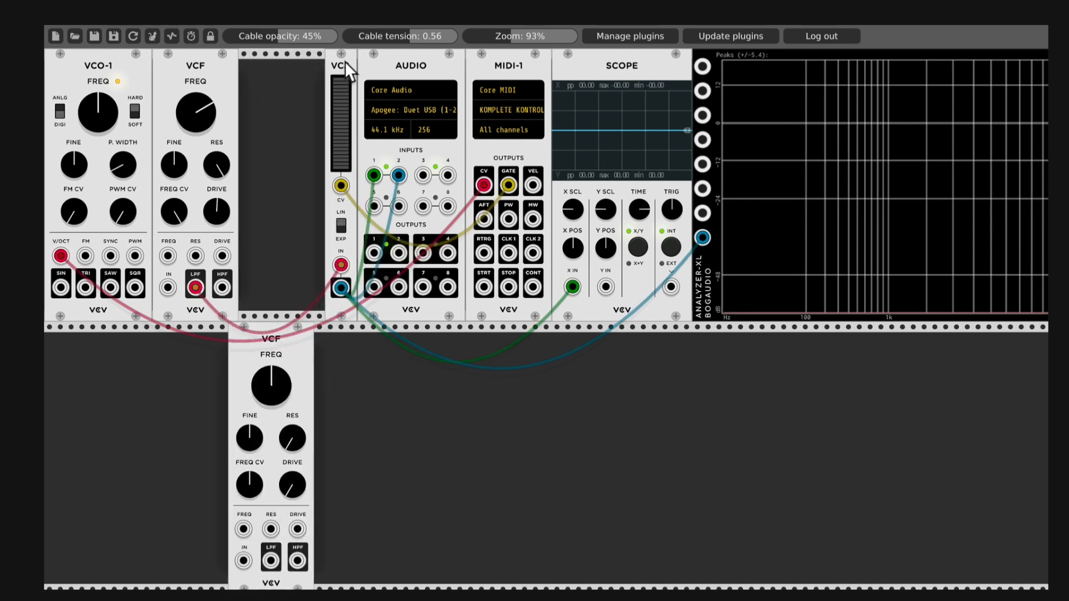
left_click_drag(276, 345, 286, 172)
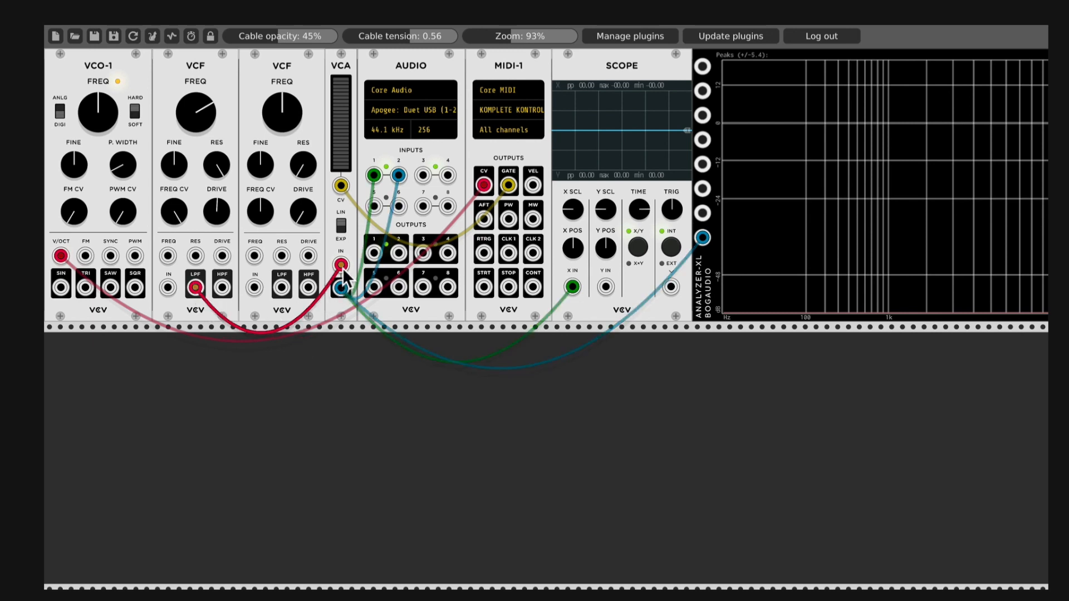
Chain the filters: VCO-1's SQR into the first VCF's IN, its LPF into the second VCF's IN, and that HPF into the VCA's IN.
left_click_drag(343, 264, 255, 286)
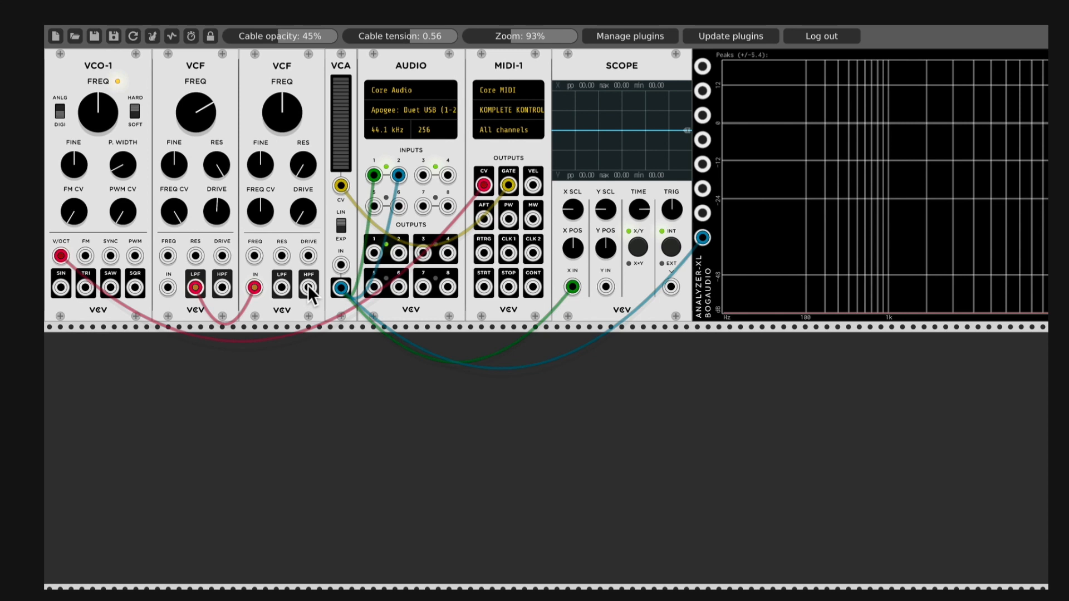
left_click_drag(309, 285, 340, 263)
left_click_drag(136, 287, 168, 287)
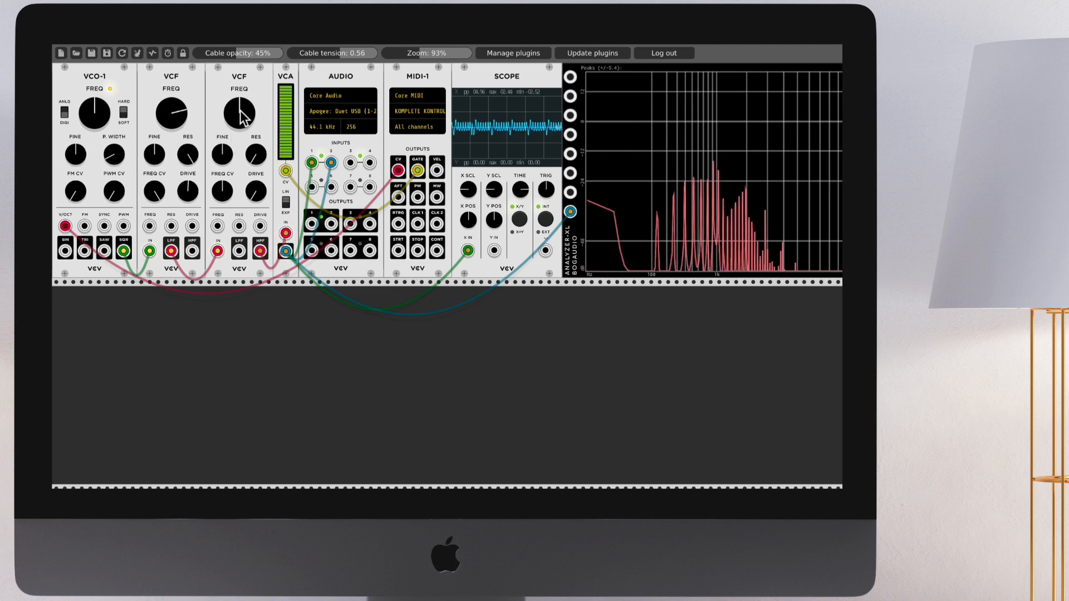
Lower both the second VCF's FREQ cutoff and the first VCF's RES to about eleven o'clock.
mouse_move(240, 112)
left_mouse_down()
mouse_move(240, 131)
mouse_move(240, 118)
left_mouse_up()
left_click_drag(184, 160, 185, 158)
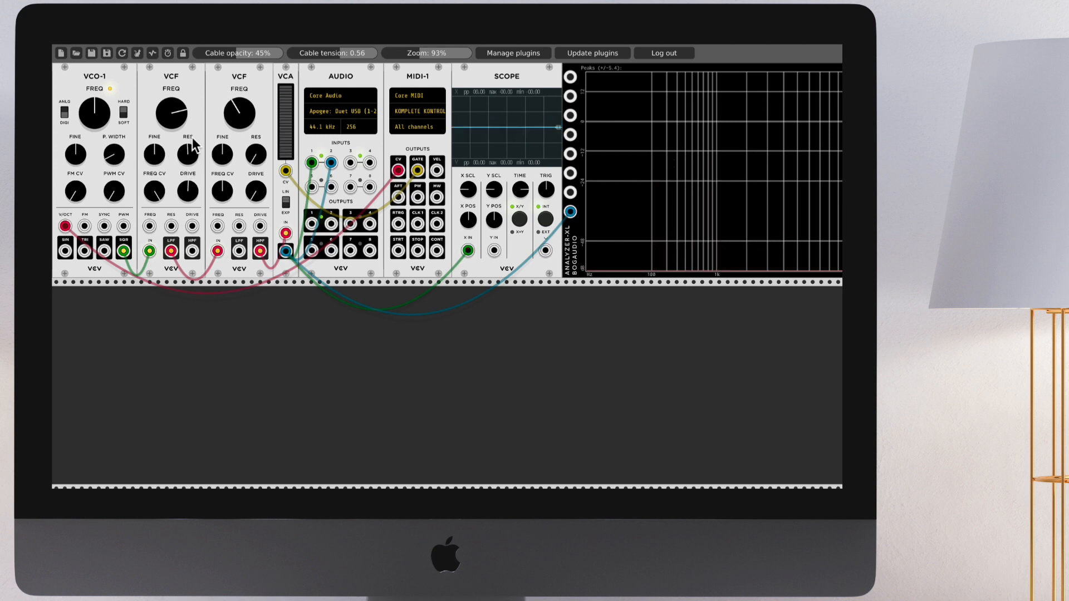
mouse_move(189, 149)
left_mouse_down()
mouse_move(189, 161)
mouse_move(189, 150)
left_mouse_up()
Raise the second VCF's RES to about one o'clock and its FREQ to noon, and lower the first VCF's FREQ slightly.
left_click_drag(257, 156, 259, 140)
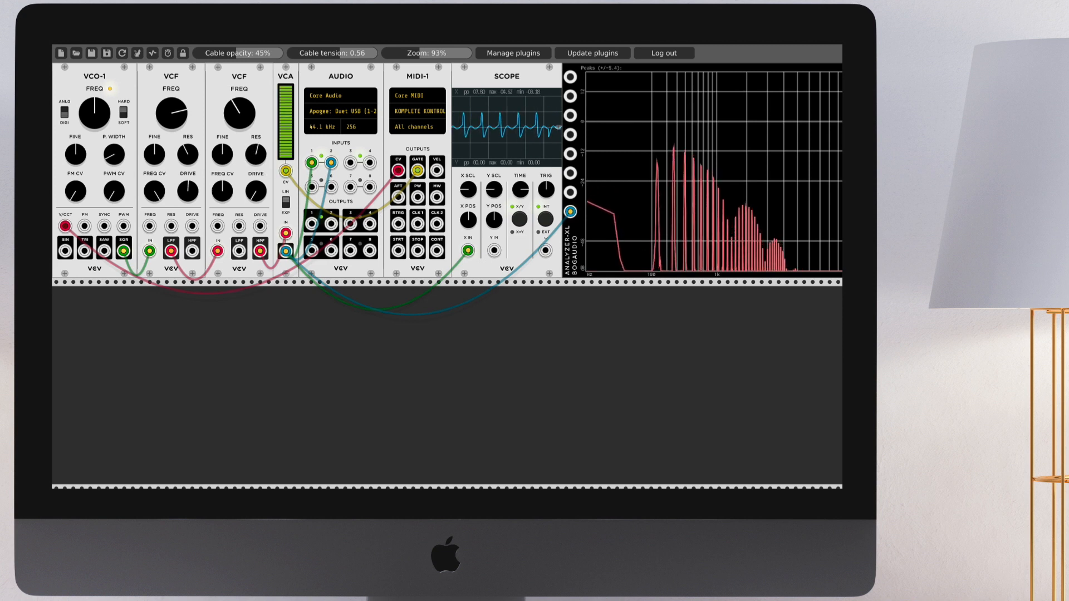
left_click_drag(227, 99, 227, 80)
mouse_move(180, 115)
left_mouse_down()
mouse_move(180, 104)
mouse_move(177, 117)
left_mouse_up()
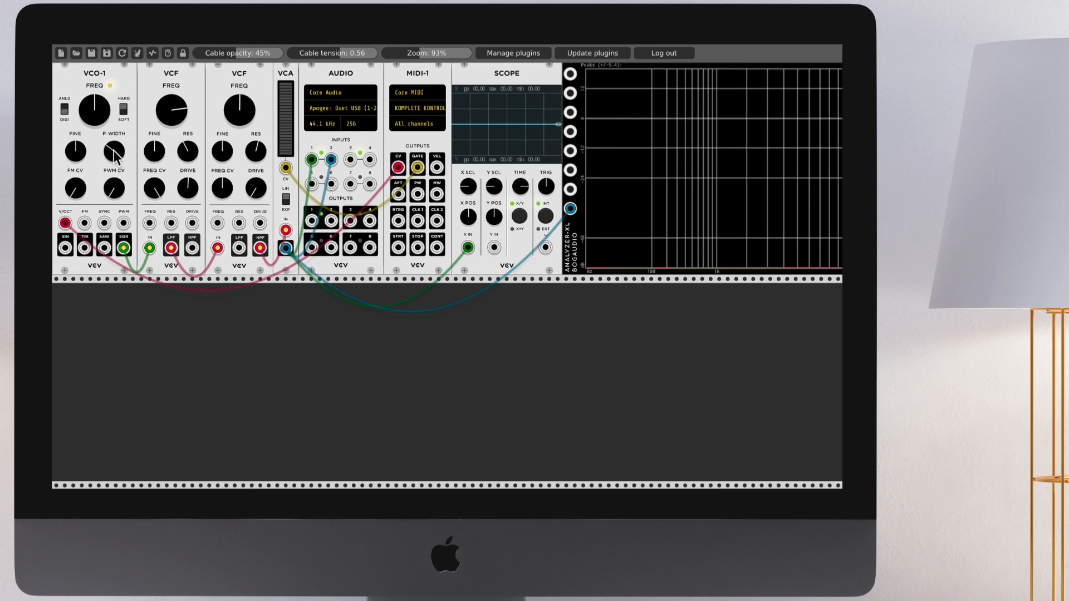
Reduce VCO-1's P. WIDTH and audition its SAW, TRI and SIN outputs through the chained filters, raising the first VCF's FREQ with the sine.
left_click_drag(115, 156, 115, 174)
left_click_drag(123, 251, 104, 251)
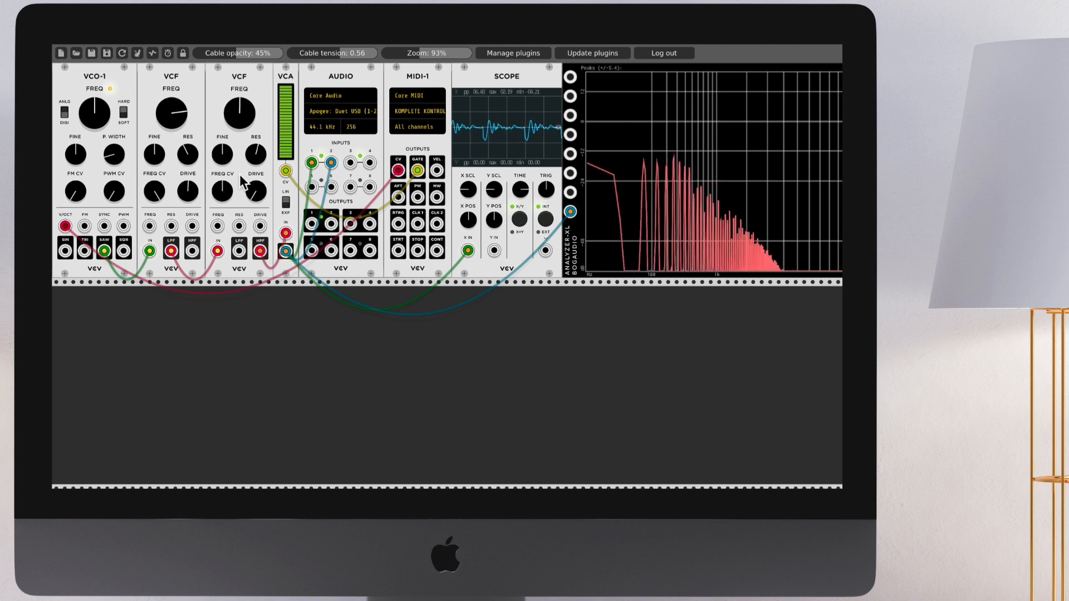
left_click_drag(105, 254, 84, 251)
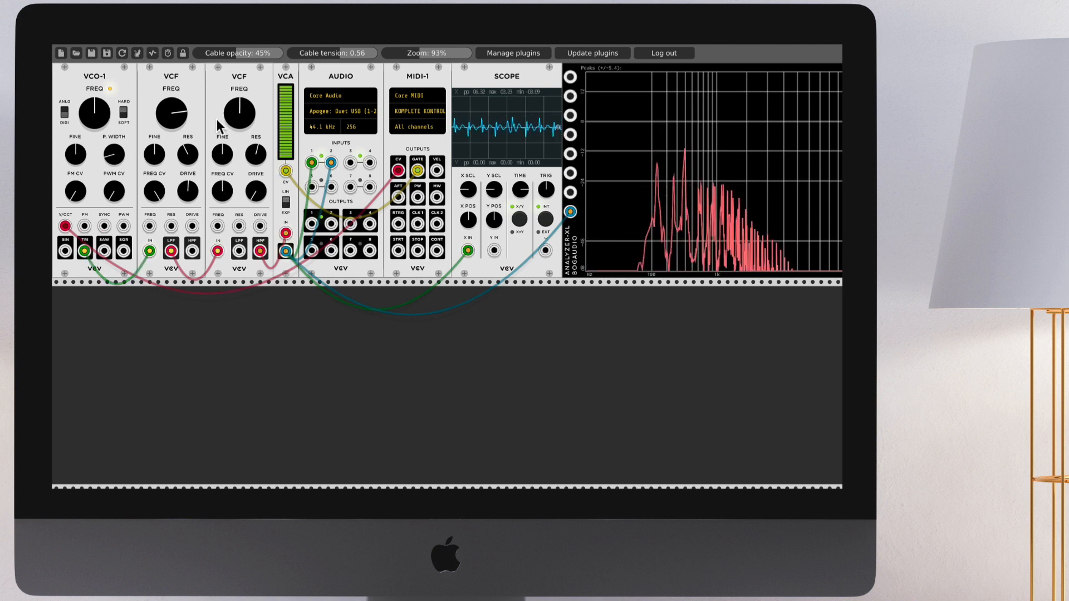
left_click_drag(85, 251, 66, 251)
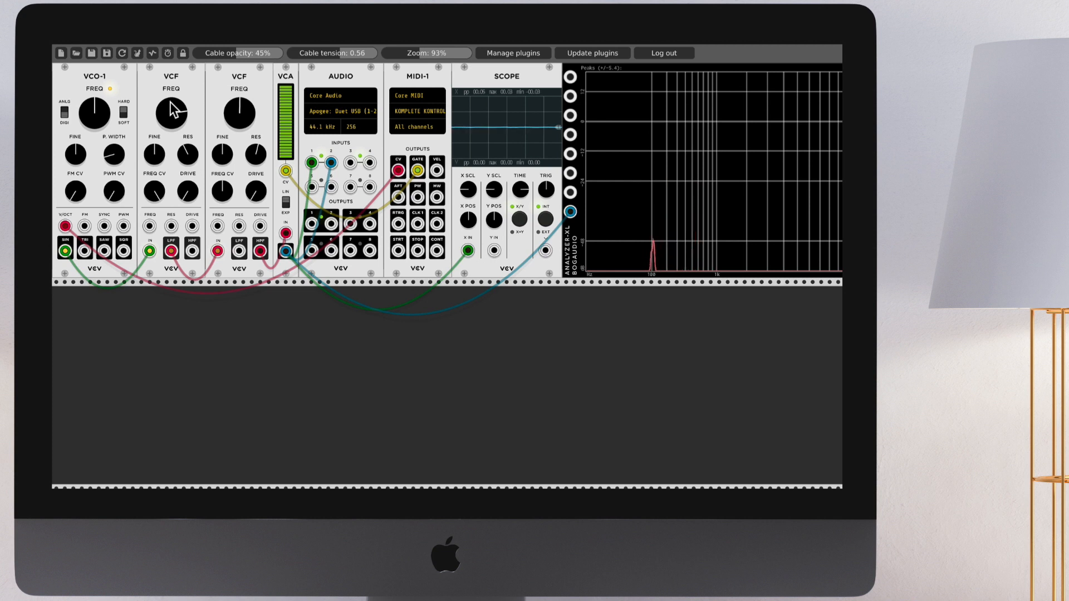
left_click_drag(175, 110, 175, 83)
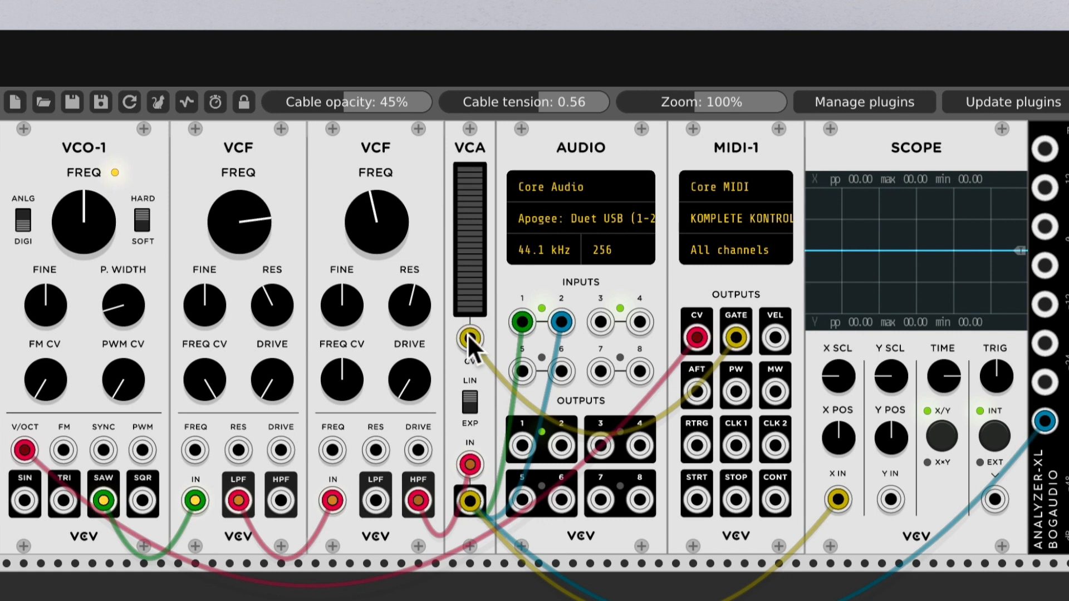
Replace the VCA cable at the scope's X IN with one from MIDI-1's GATE, and lower the scope's TIME to about half past nine.
mouse_move(837, 499)
left_mouse_down()
mouse_move(824, 590)
mouse_move(600, 550)
left_mouse_up()
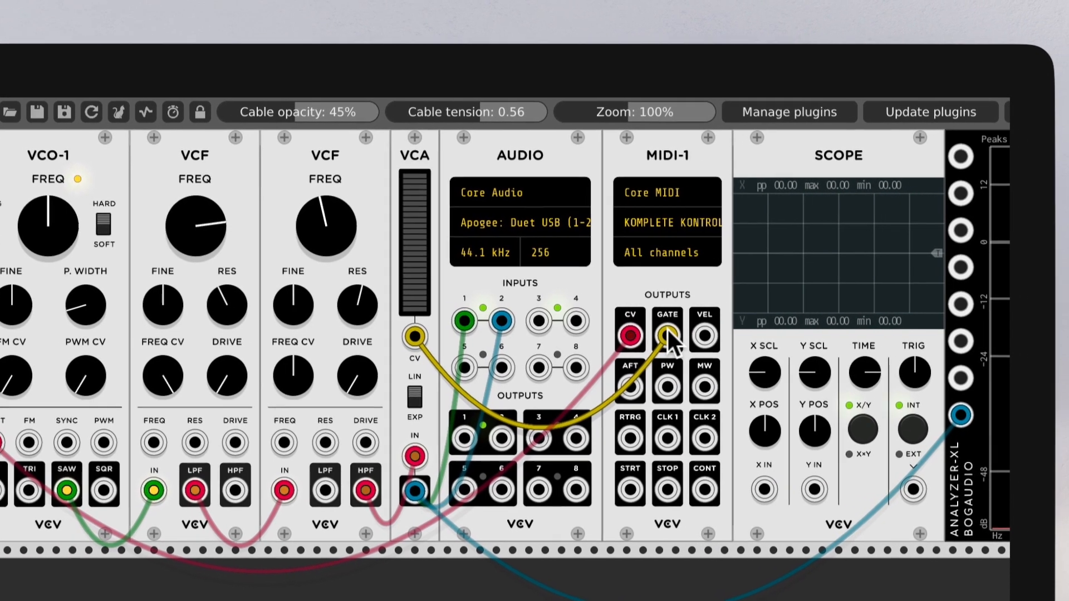
left_click_drag(719, 337, 727, 362)
left_click_drag(652, 360, 741, 488)
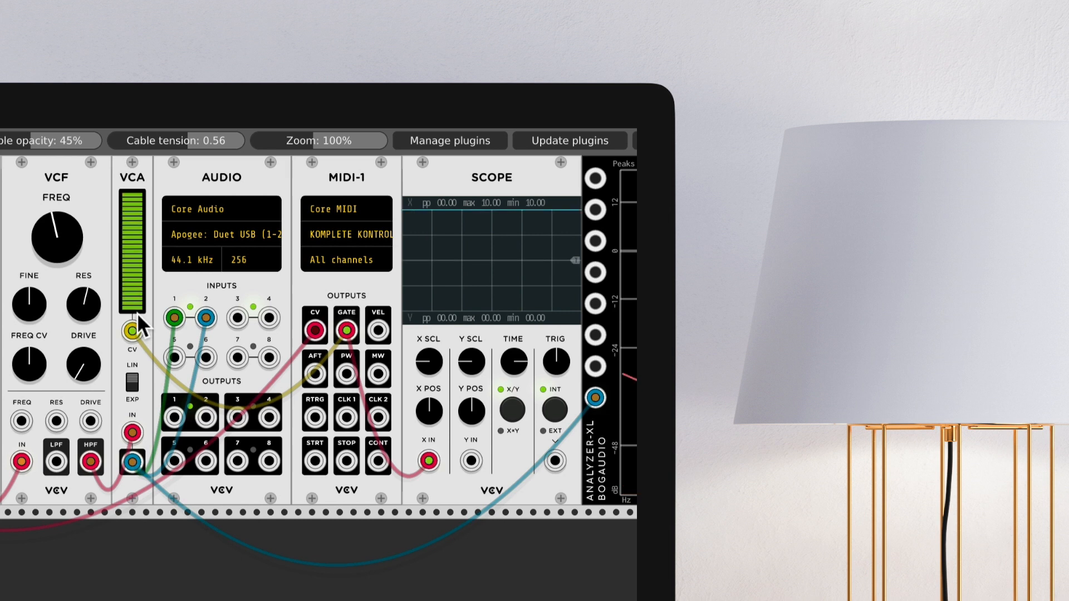
mouse_move(426, 364)
left_mouse_down()
mouse_move(426, 379)
mouse_move(426, 369)
left_mouse_up()
left_click_drag(509, 358, 508, 384)
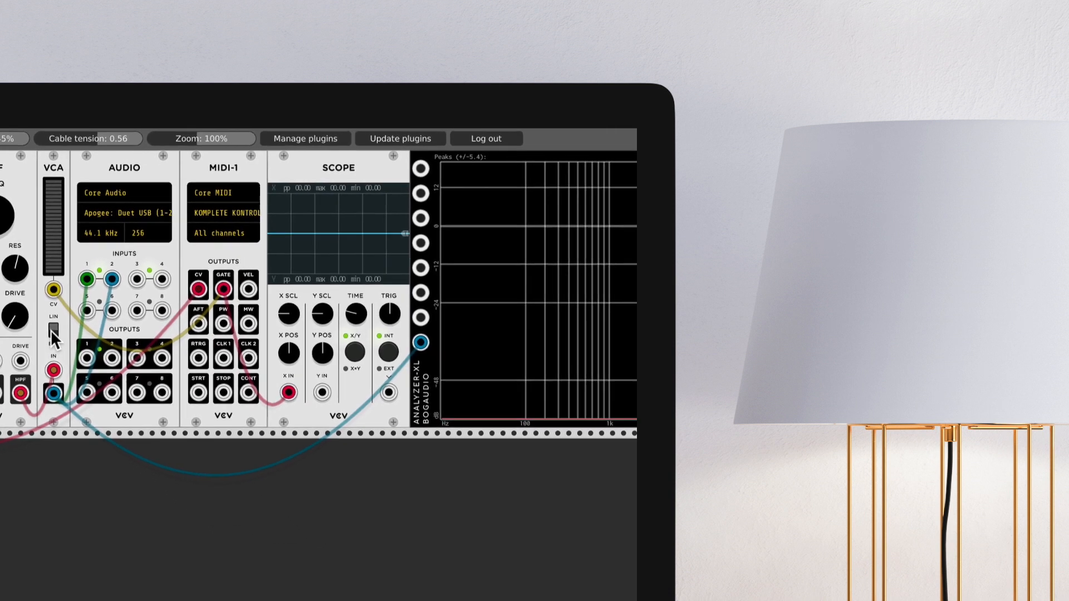
Add a VCA-2 module from the Fundamental collection and place it in the empty rack row below AUDIO and MIDI-1.
right_click(94, 444)
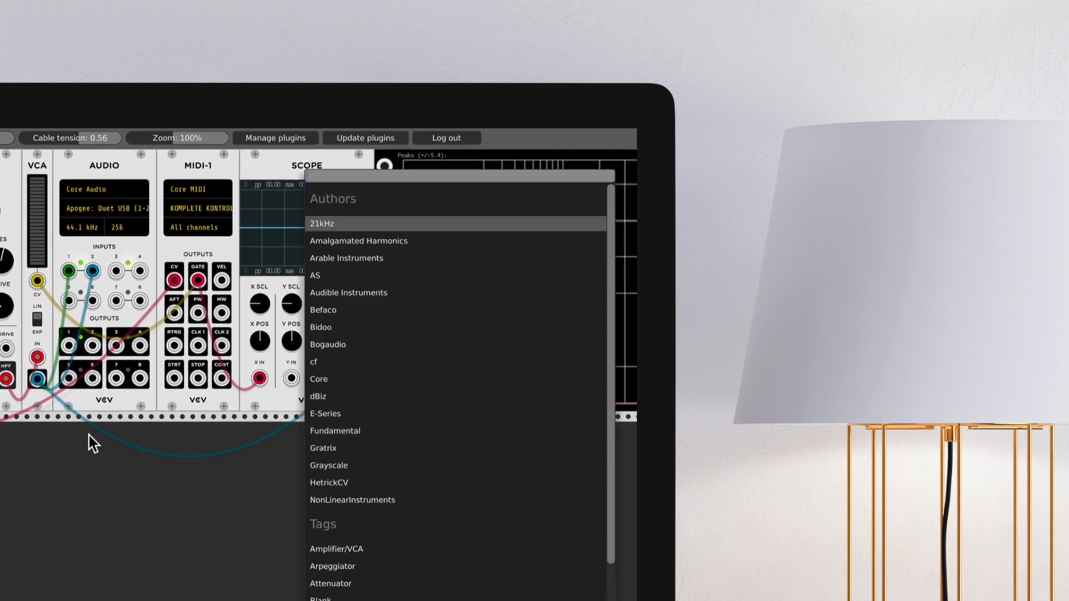
left_click(360, 413)
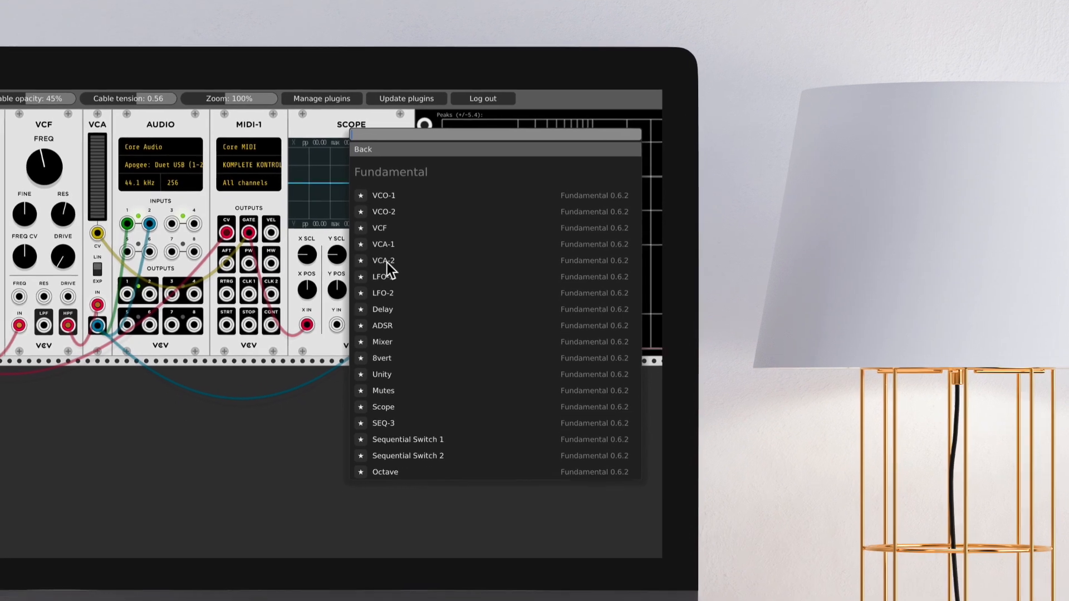
left_click(367, 280)
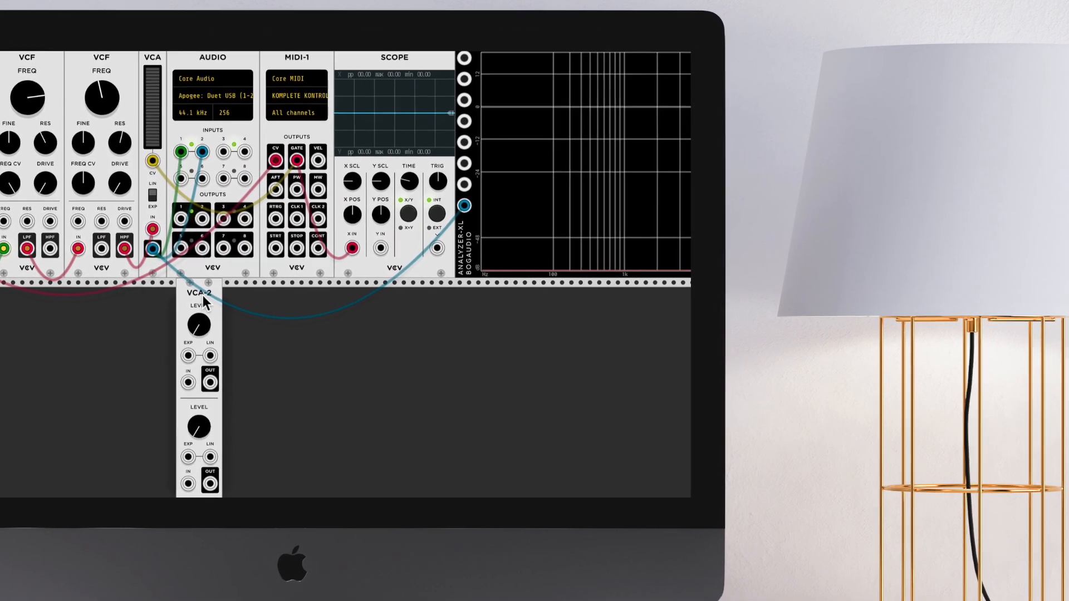
left_click_drag(202, 295, 249, 294)
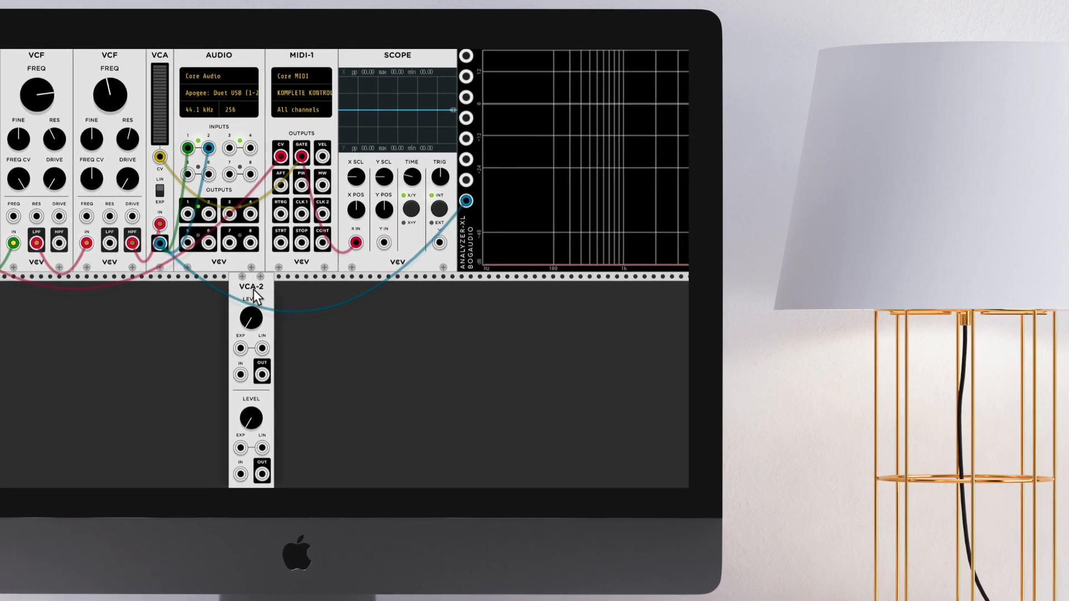